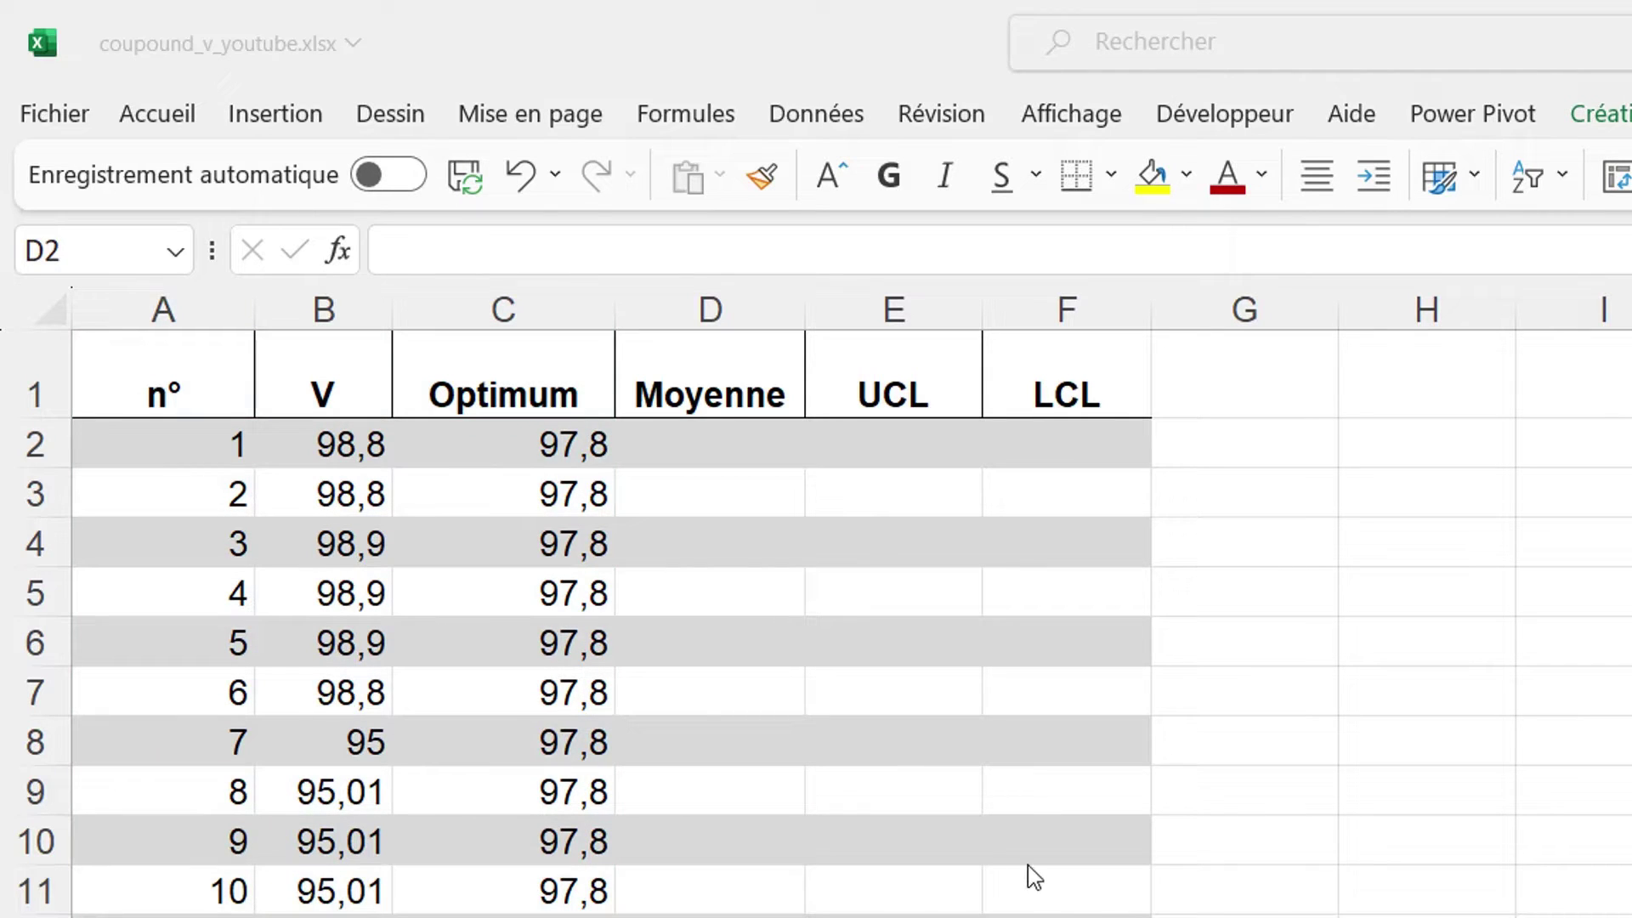
Enter =MOYENNE([V]) in D2 so every Moyenne row shows 98,00.
{"action": "left_click", "coordinate": [710, 441]}
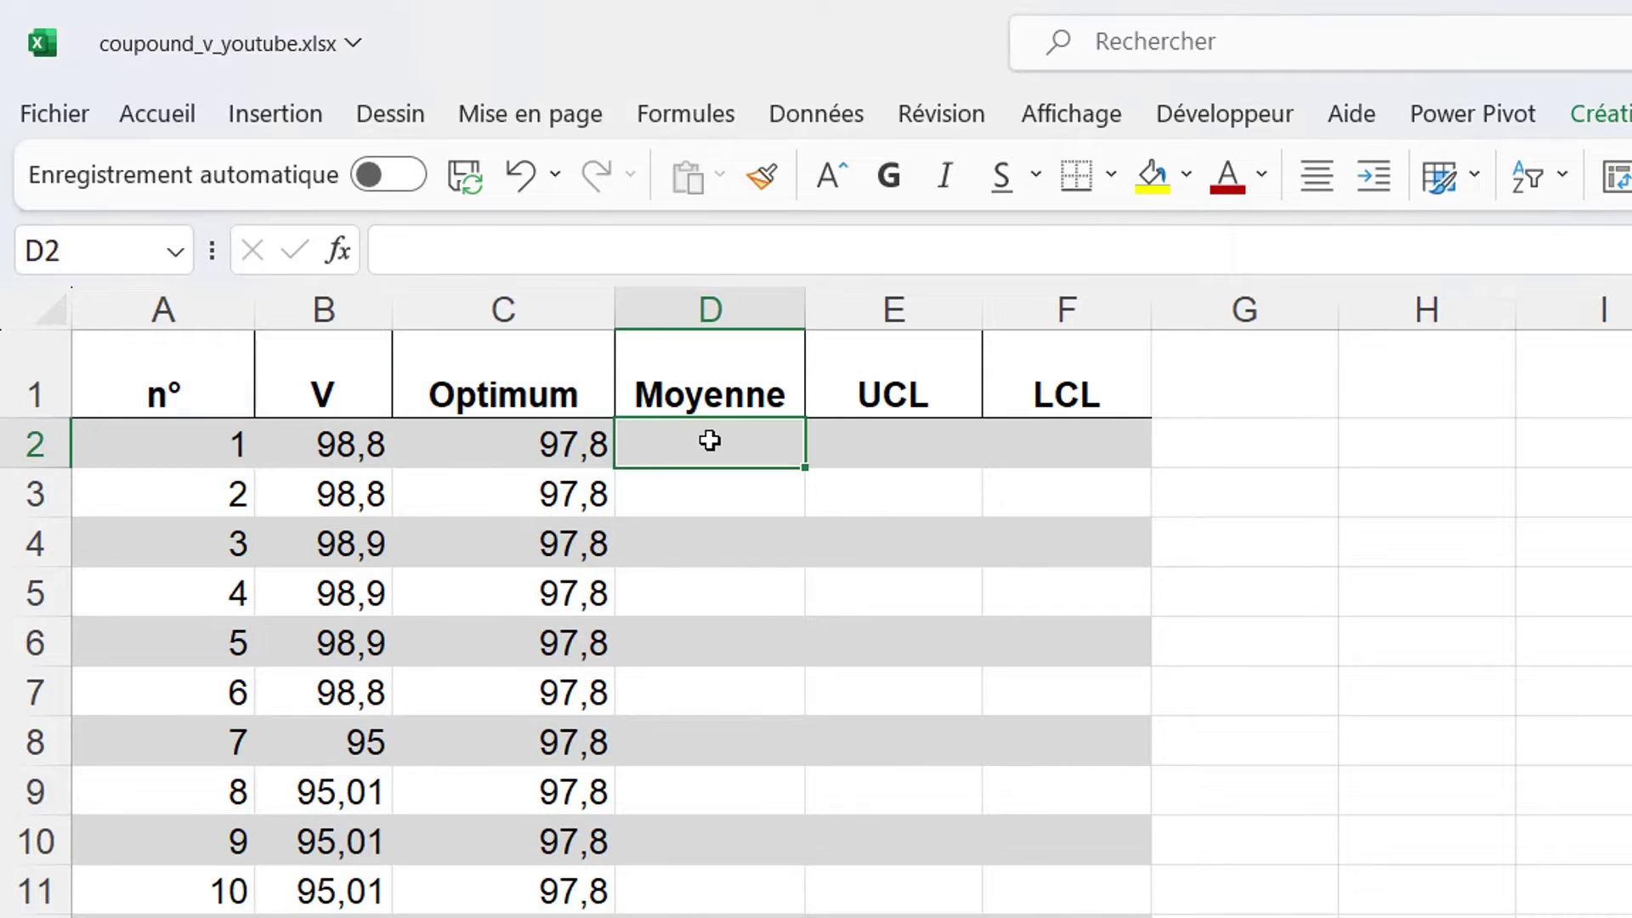
{"action": "type", "text": "="}
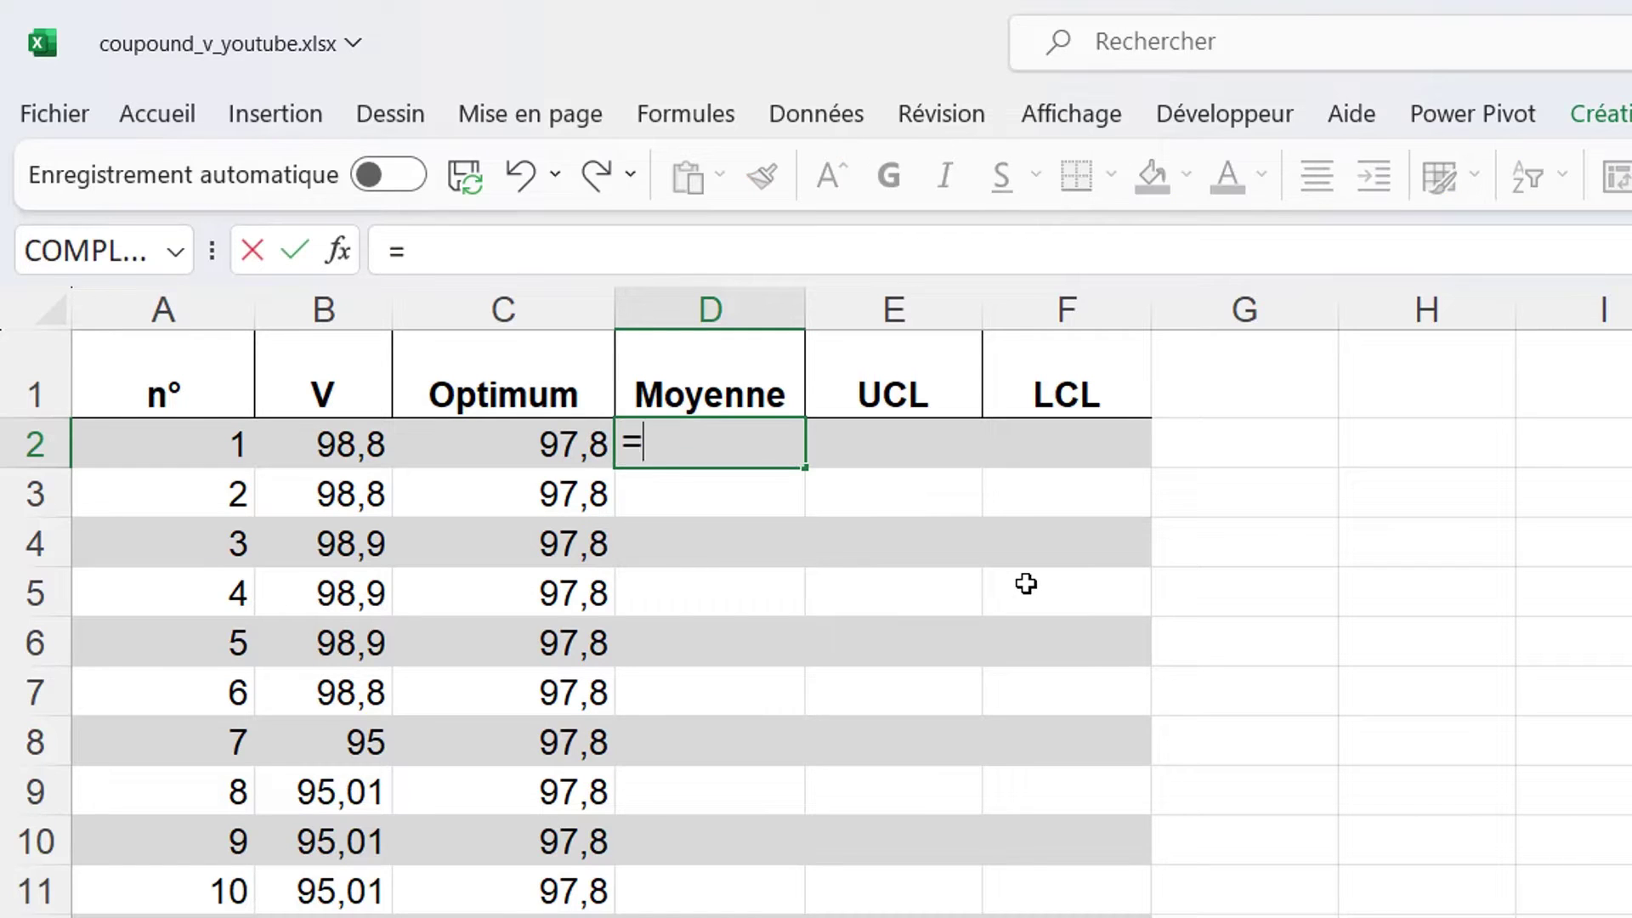
{"action": "type", "text": "MOYENNE("}
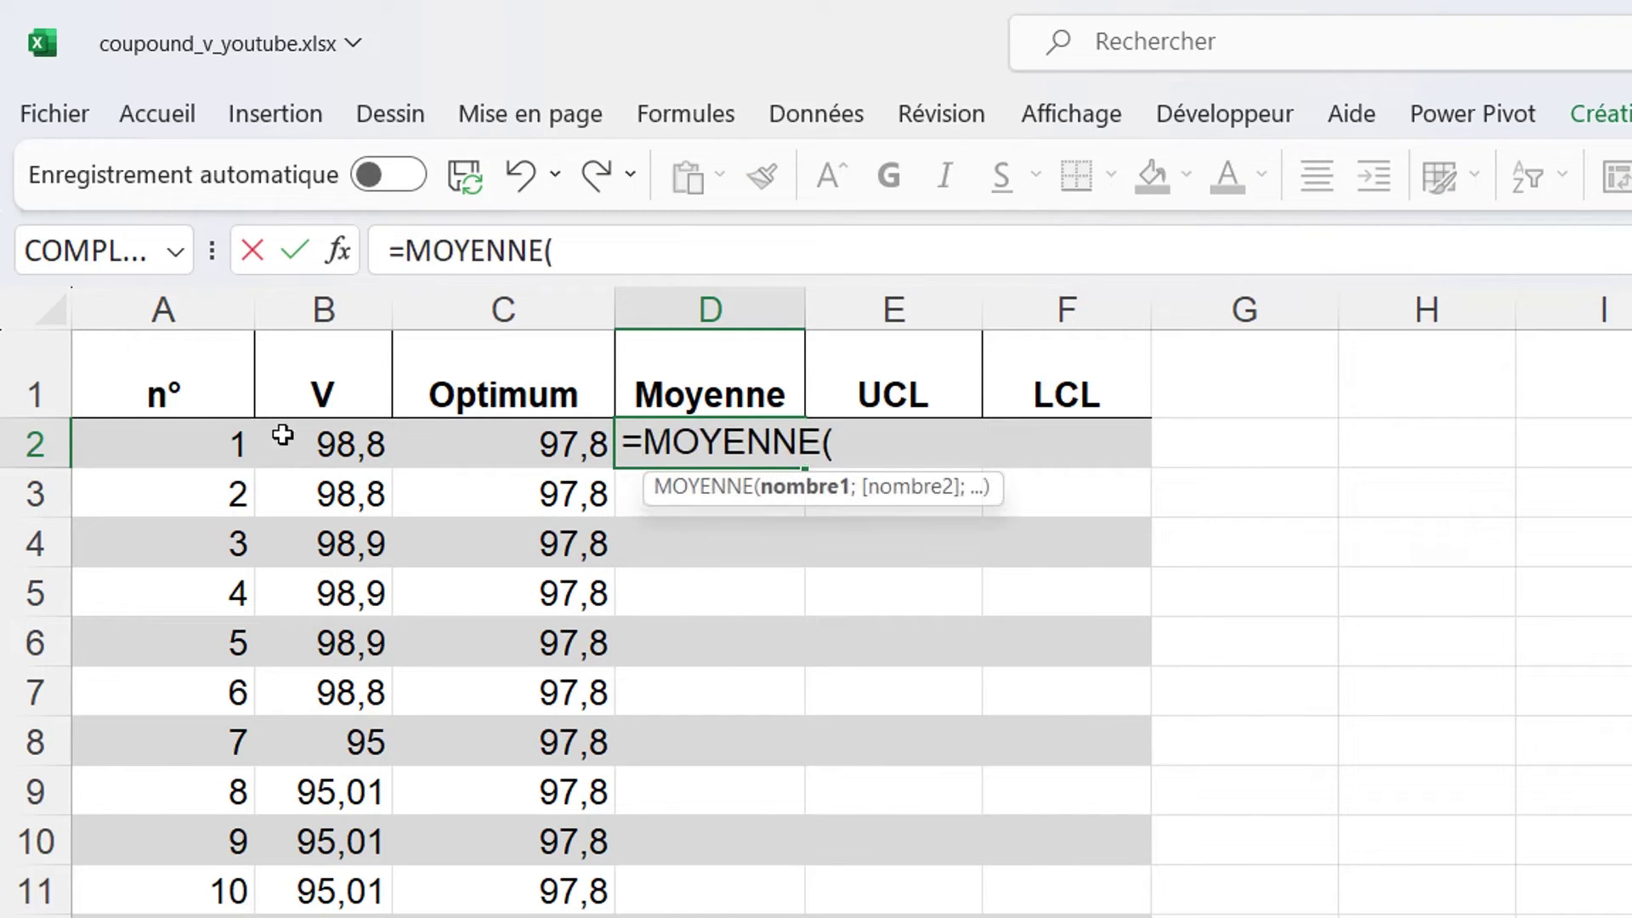
{"action": "left_click", "coordinate": [324, 335]}
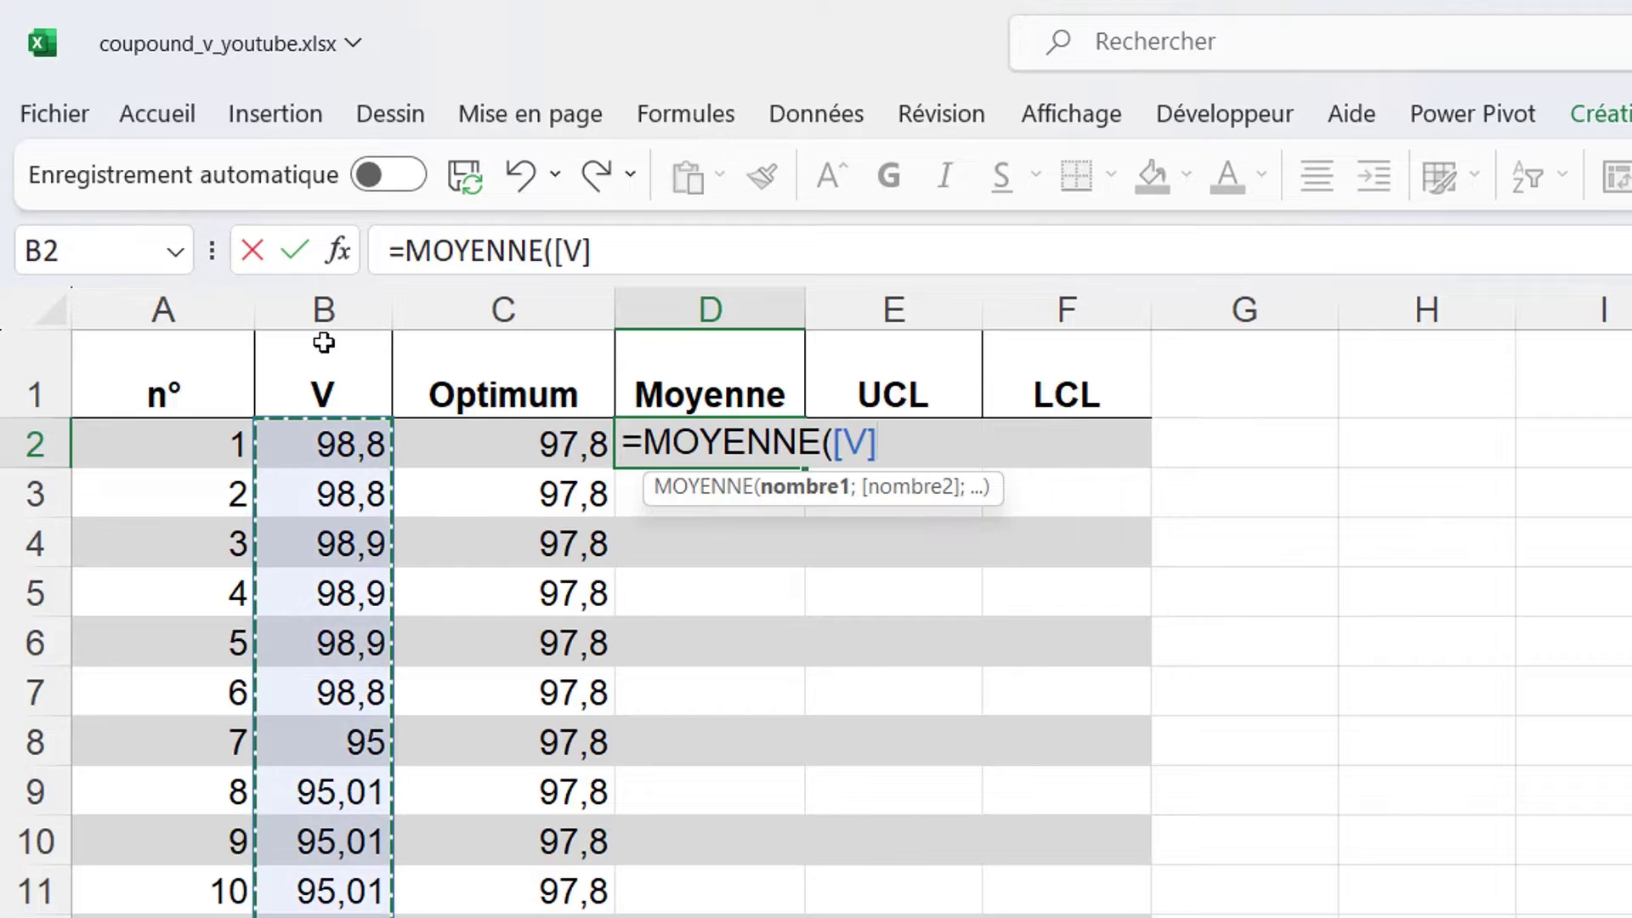
{"action": "key", "text": "Return"}
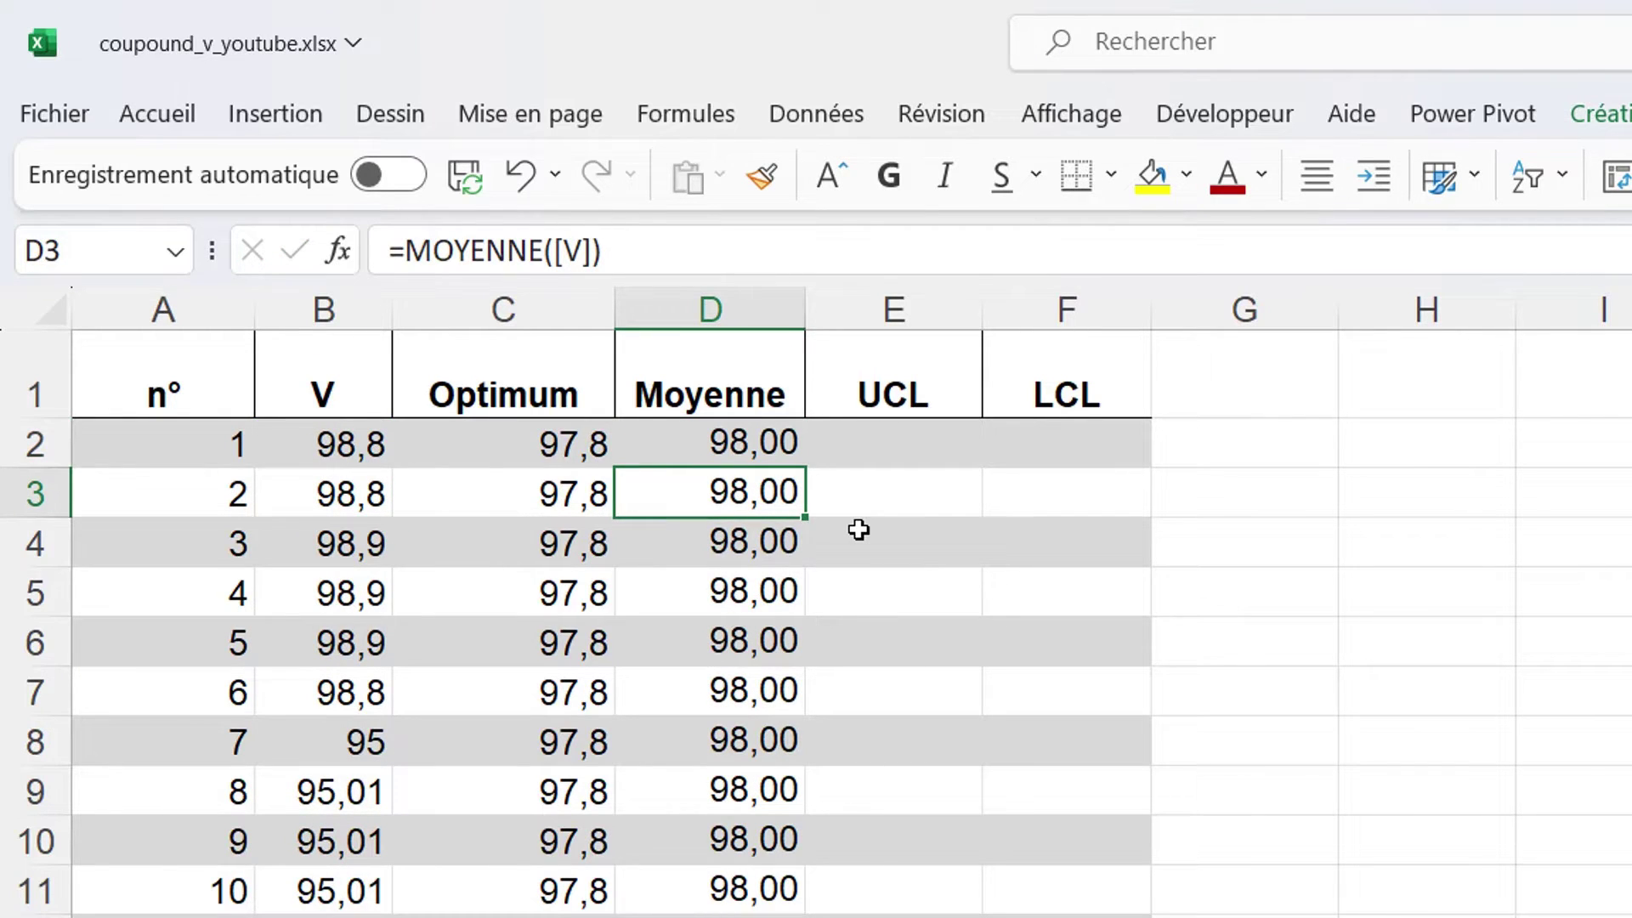
{"action": "key", "text": "Up"}
{"action": "key", "text": "Right"}
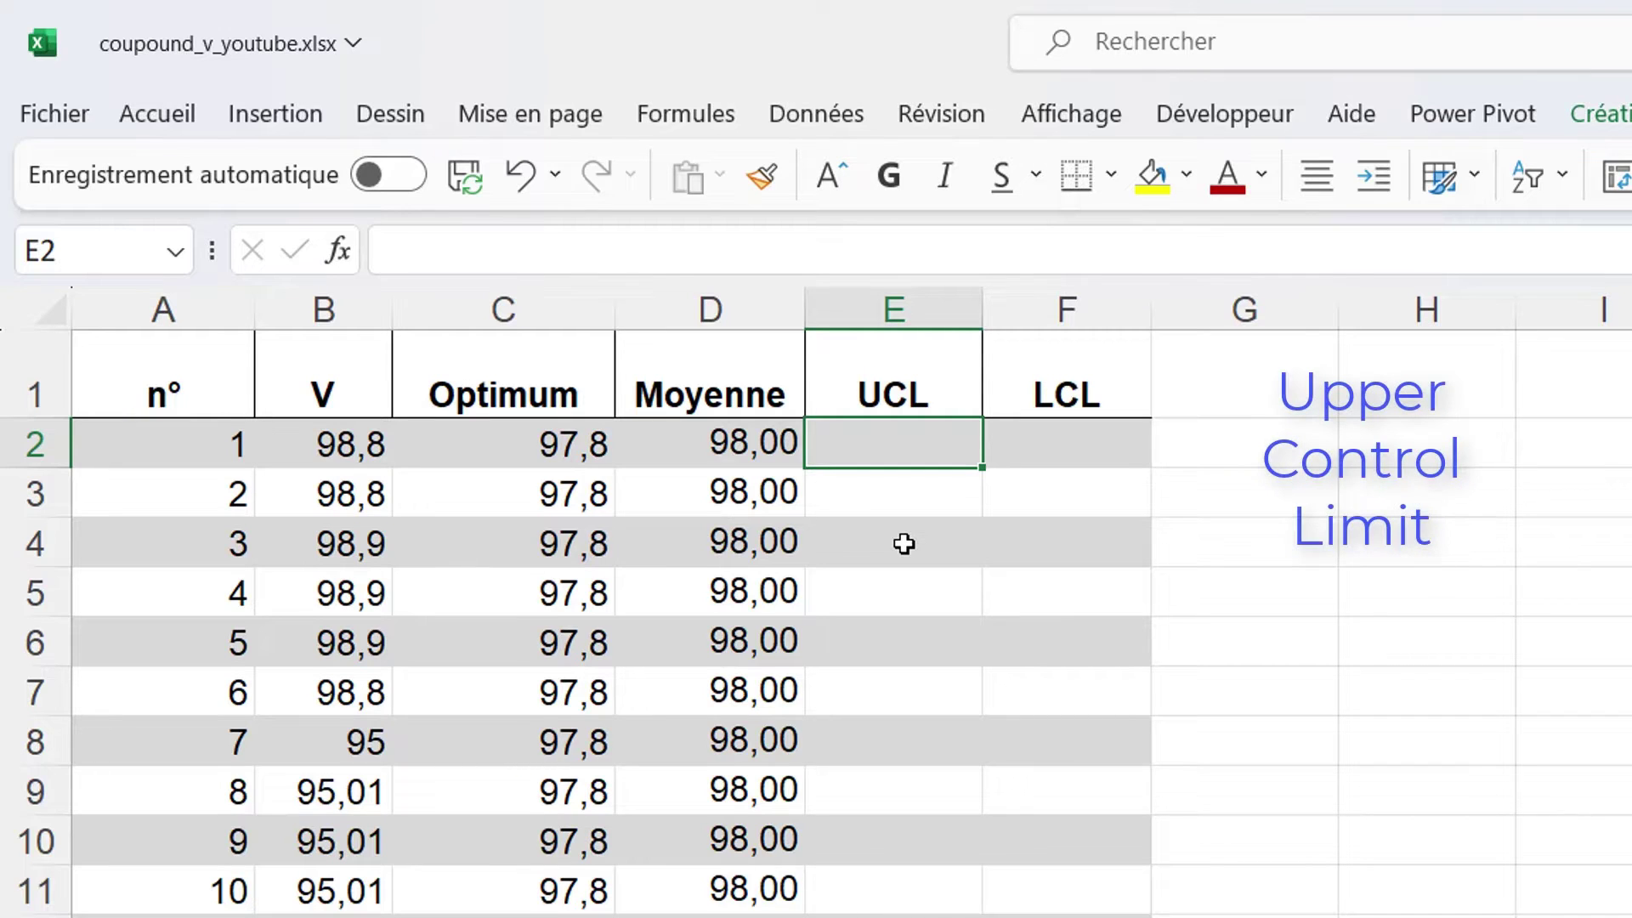
Enter =MOYENNE([V])+3*ECARTYPE.STANDARD([V]) in E2, filling UCL with 100,97.
{"action": "type", "text": "="}
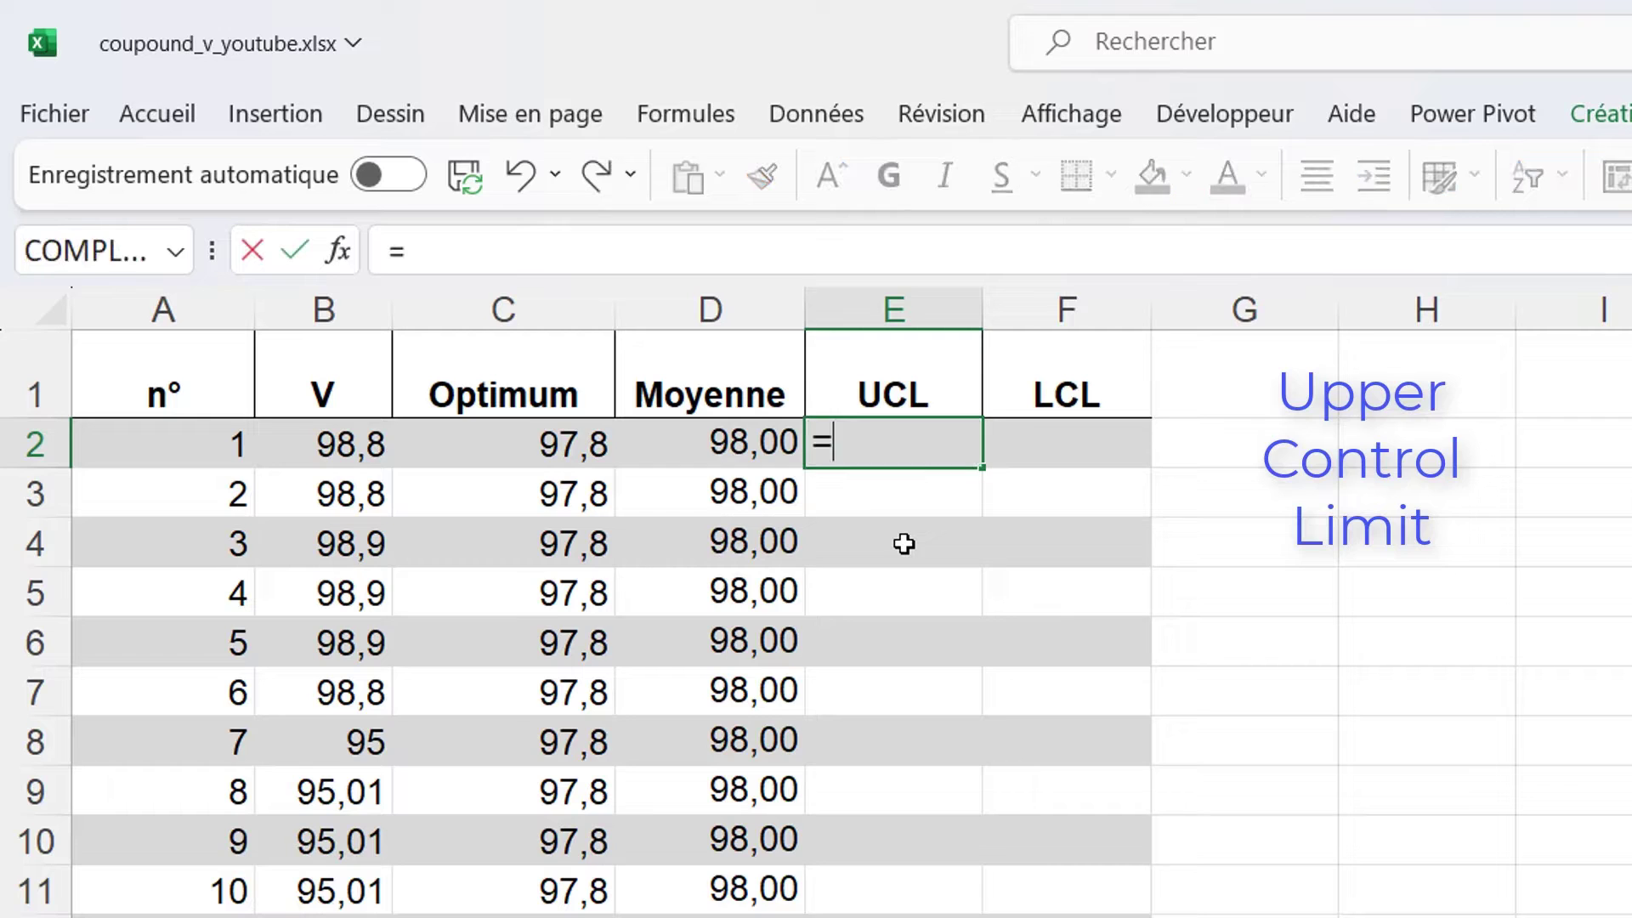
{"action": "type", "text": "moy"}
{"action": "key", "text": "Tab"}
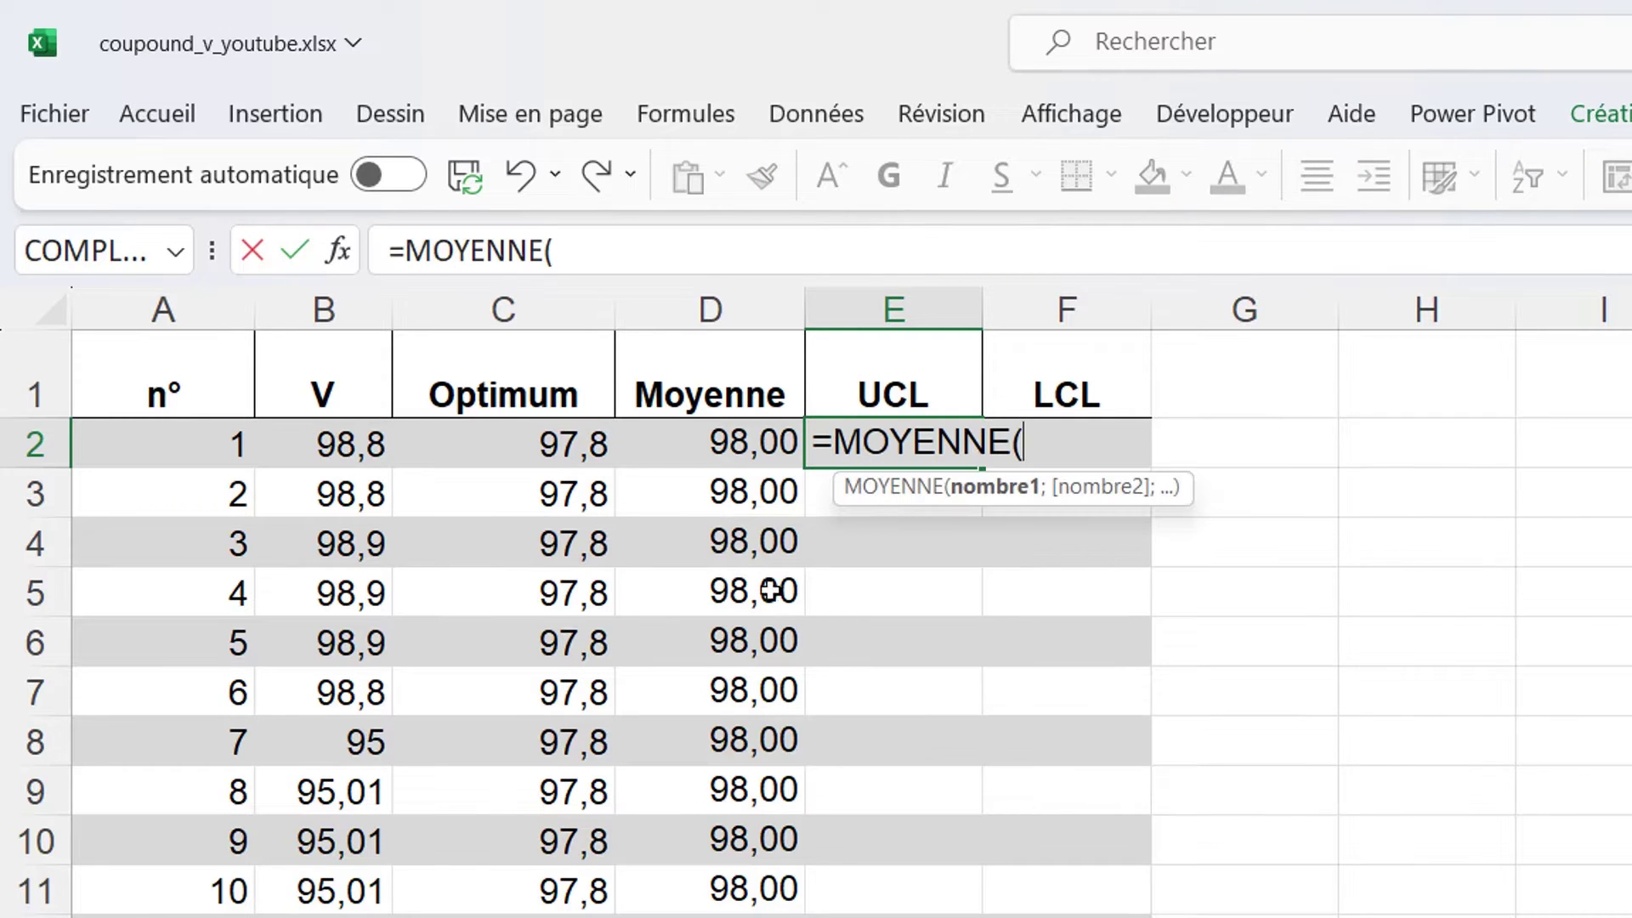
{"action": "left_click", "coordinate": [324, 342]}
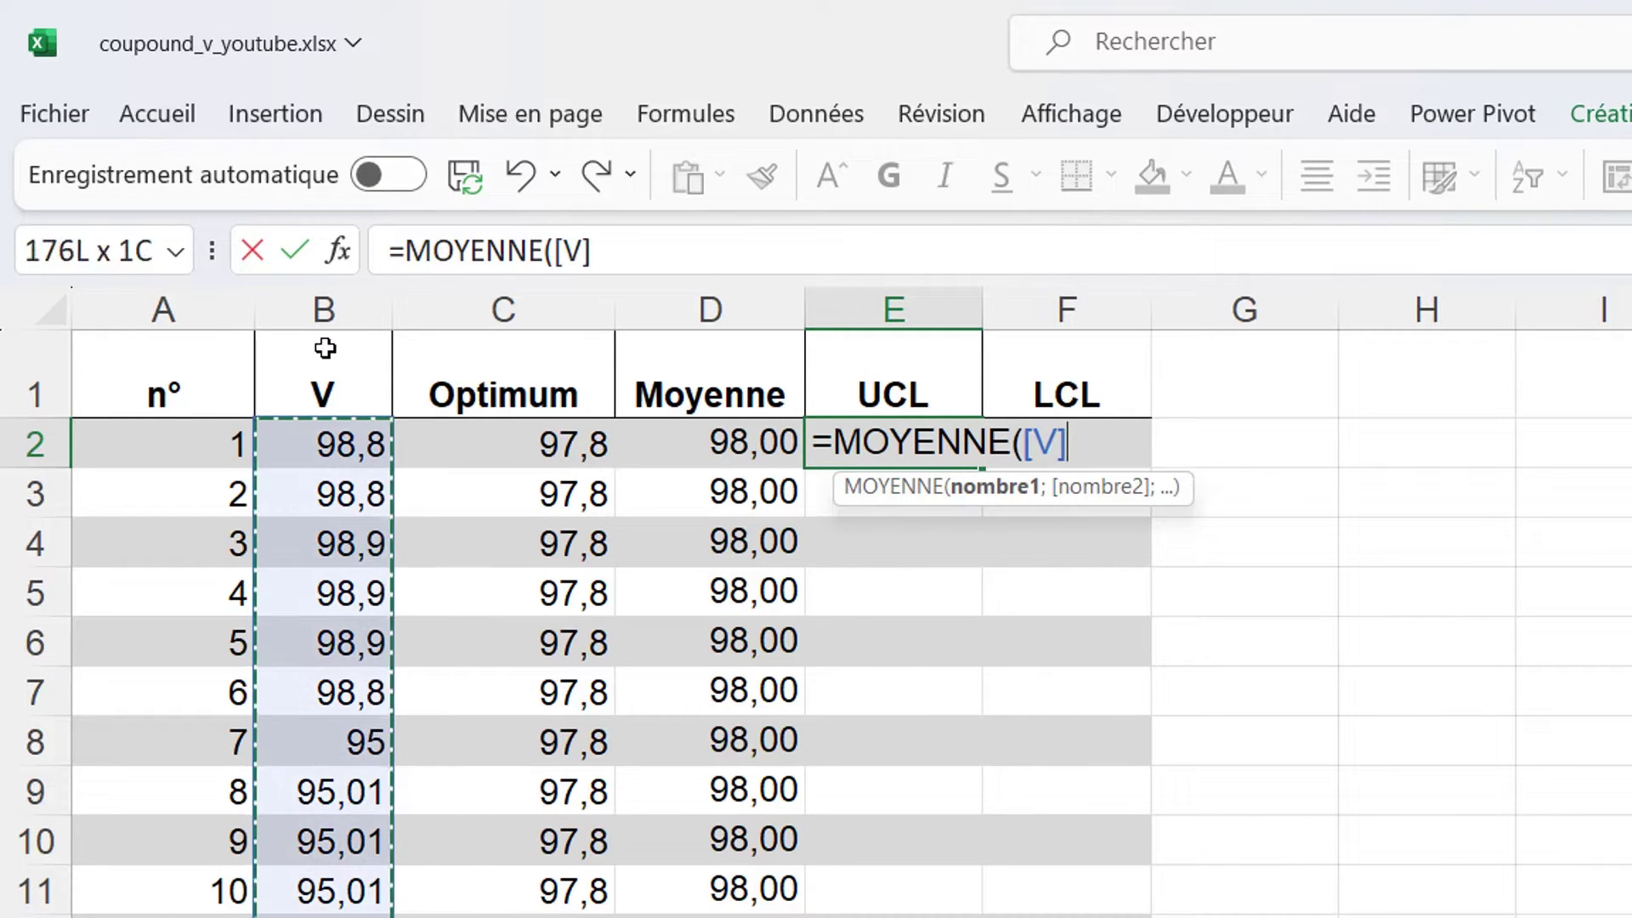
{"action": "type", "text": ")+"}
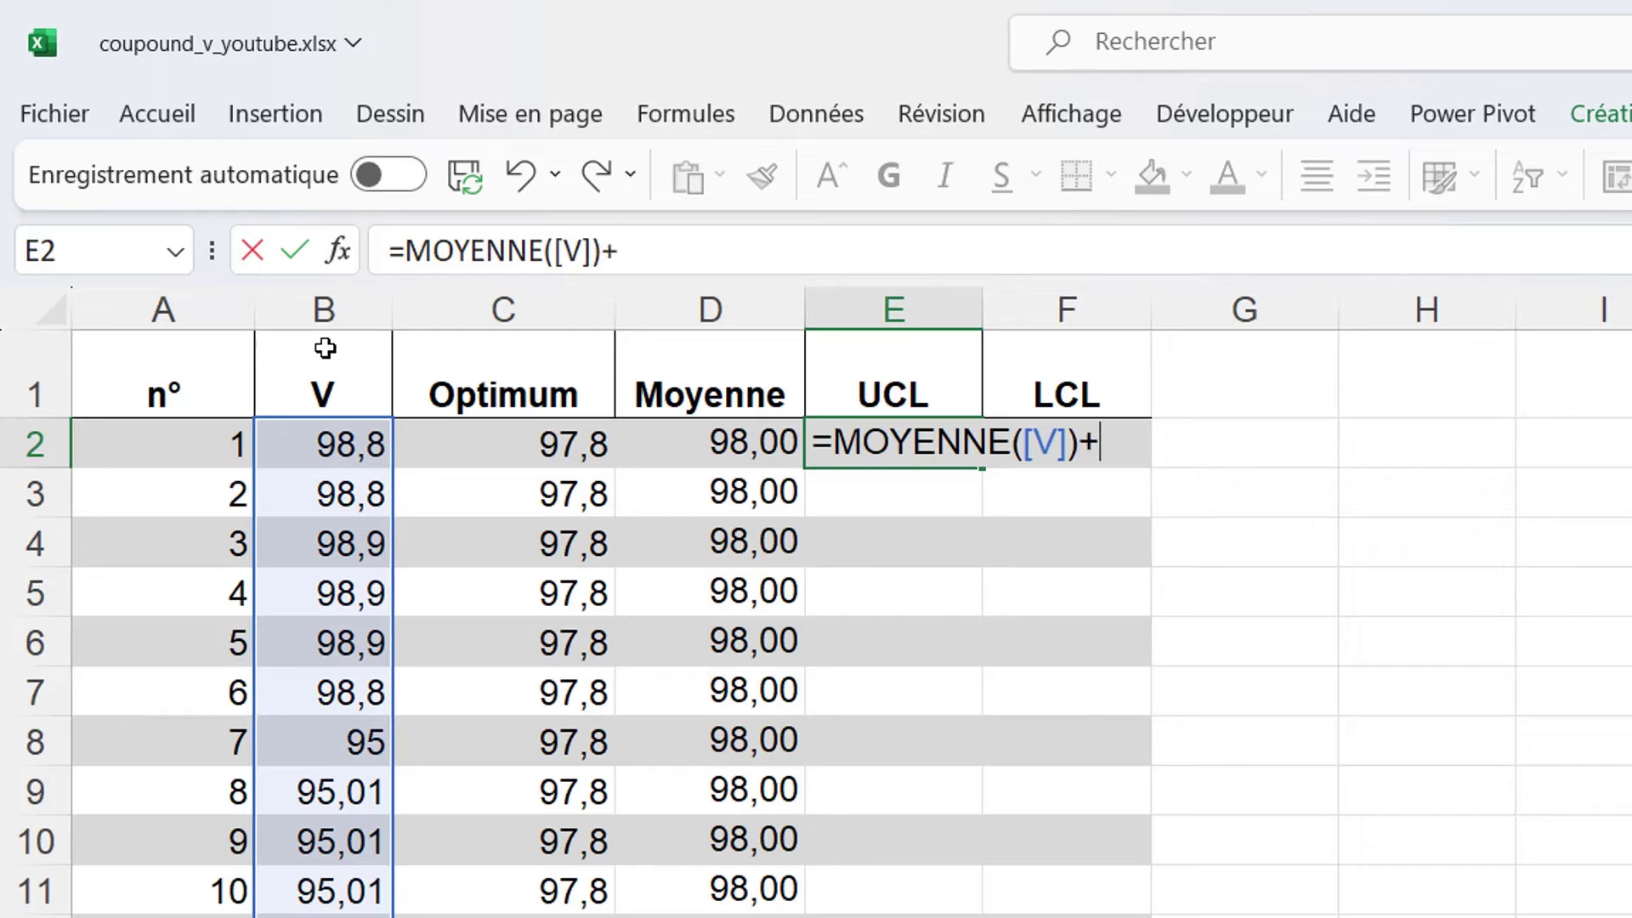
{"action": "type", "text": "3*"}
{"action": "type", "text": "ec"}
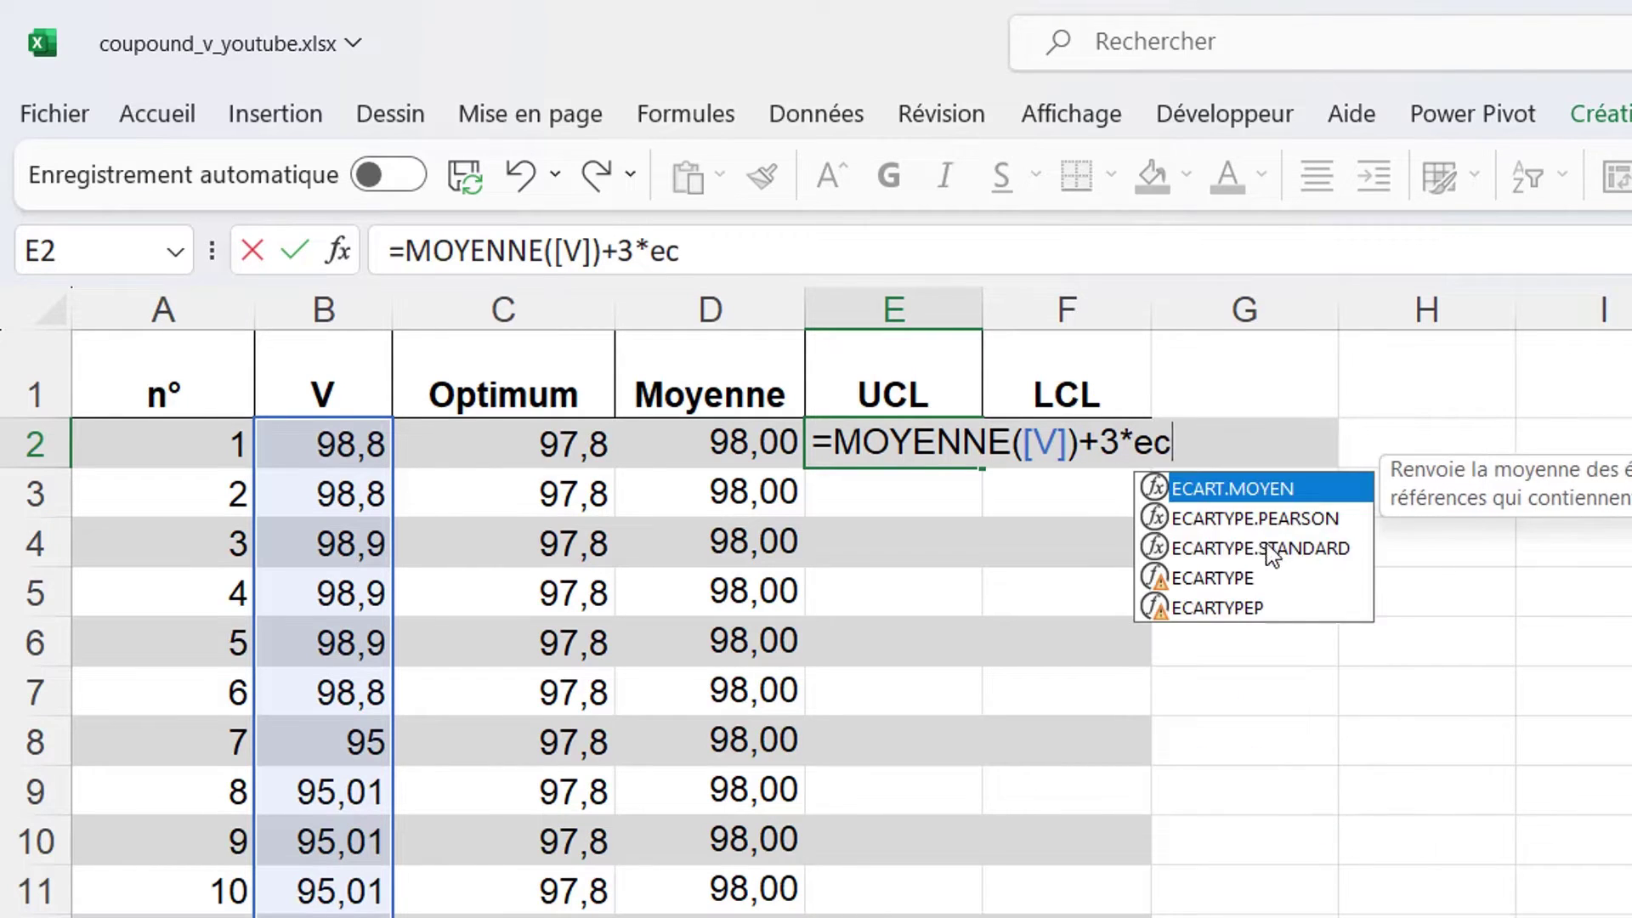
{"action": "double_click", "coordinate": [1266, 548]}
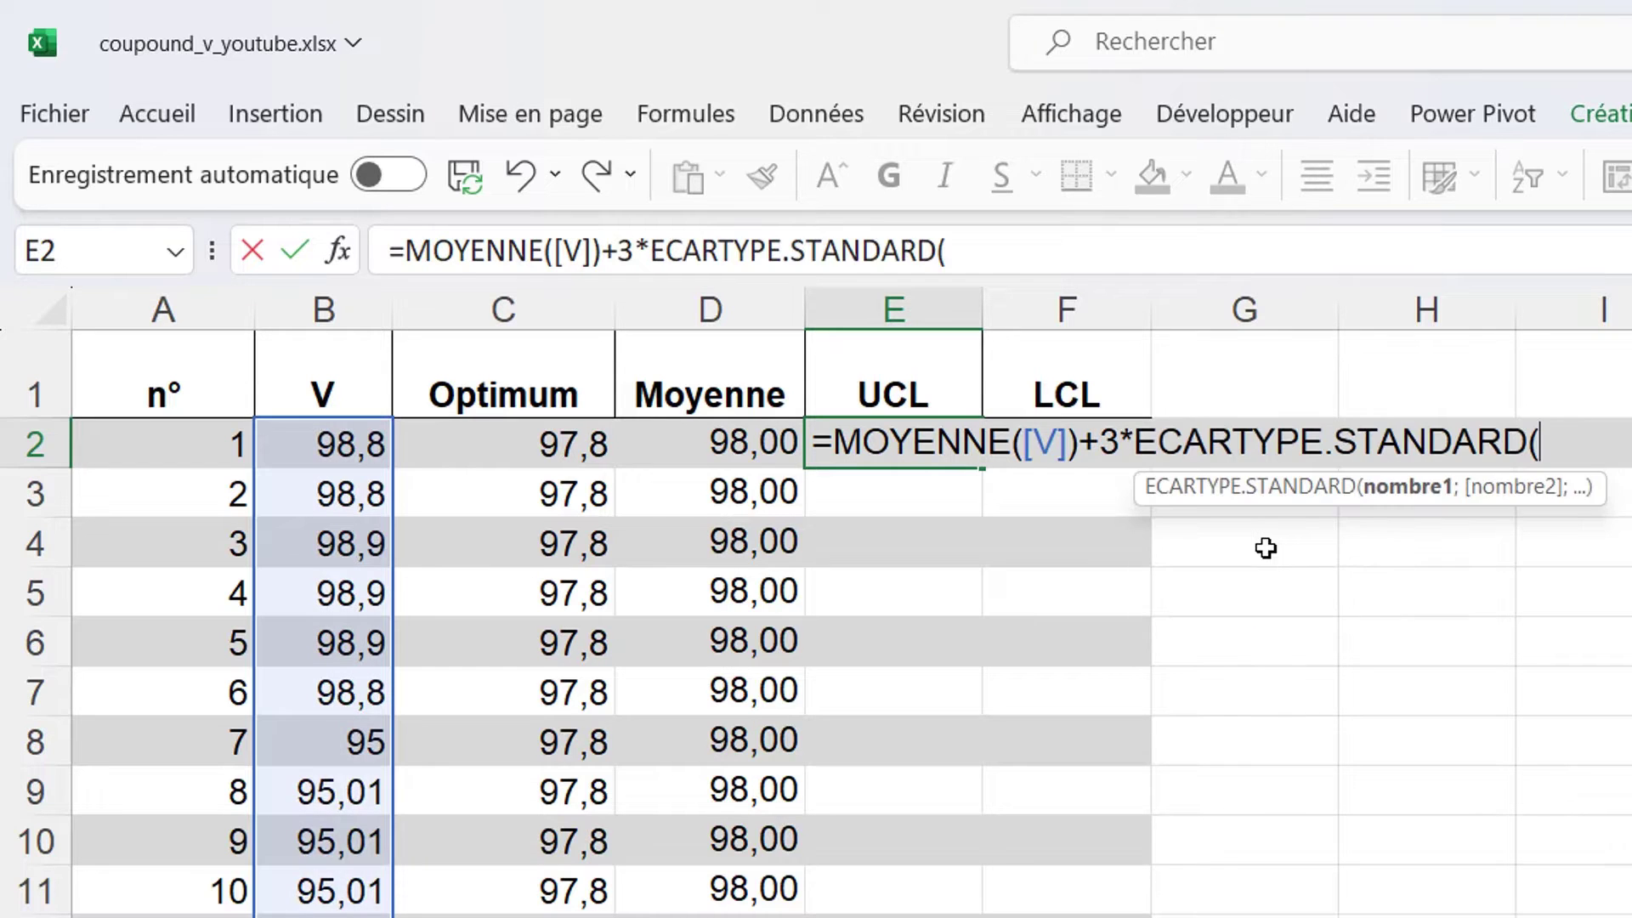
{"action": "left_click", "coordinate": [335, 337]}
{"action": "type", "text": ")"}
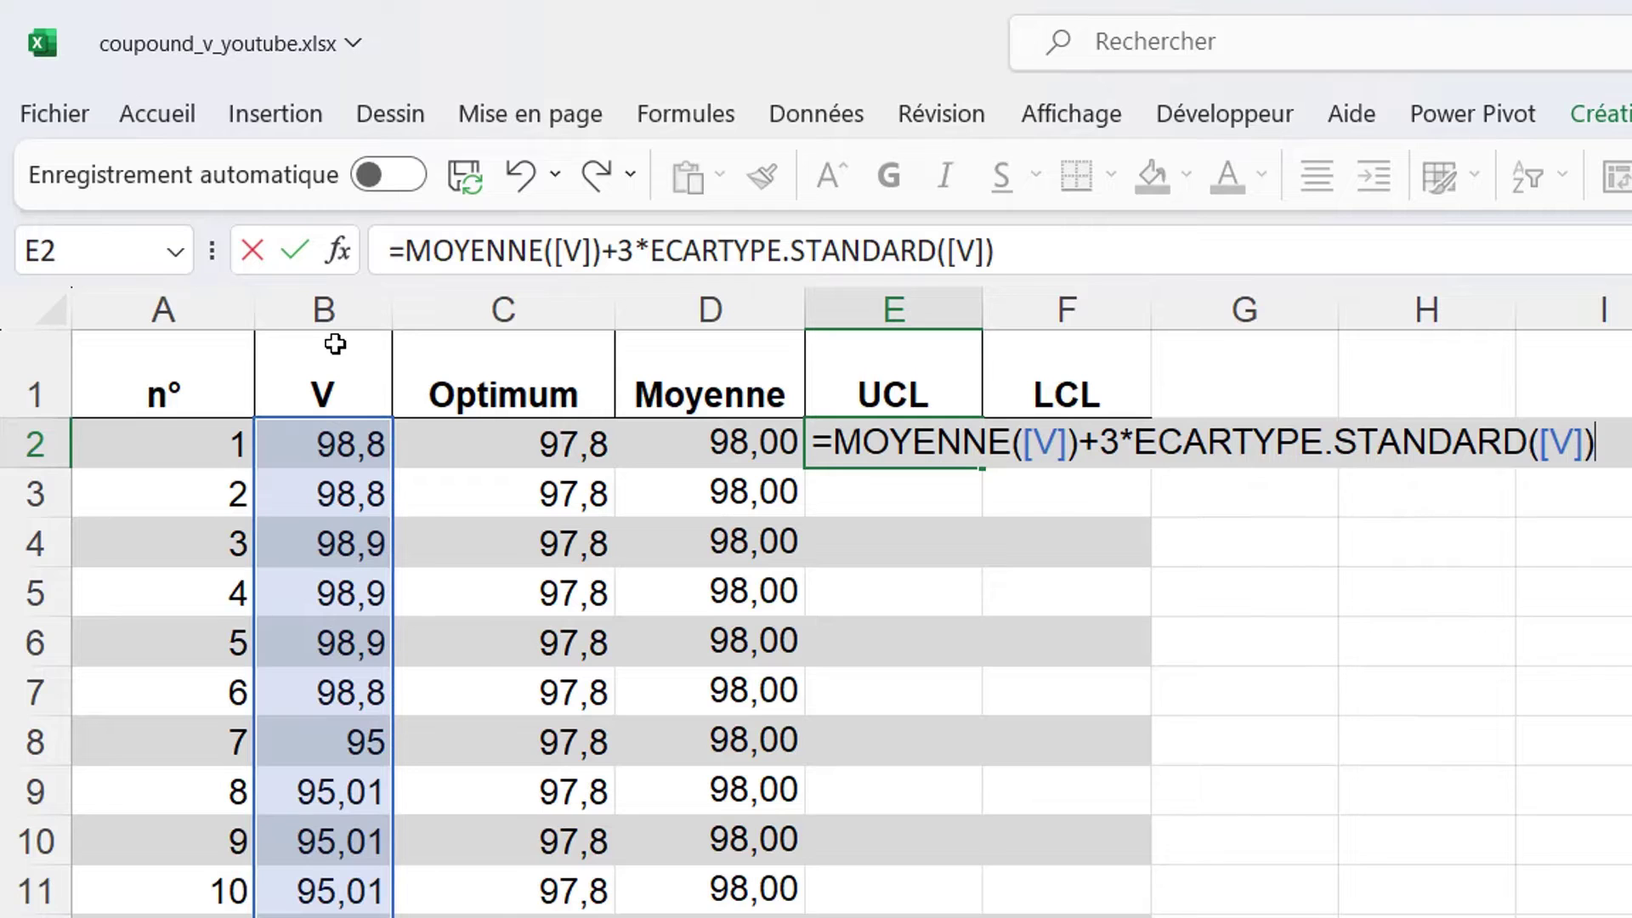
{"action": "key", "text": "Return"}
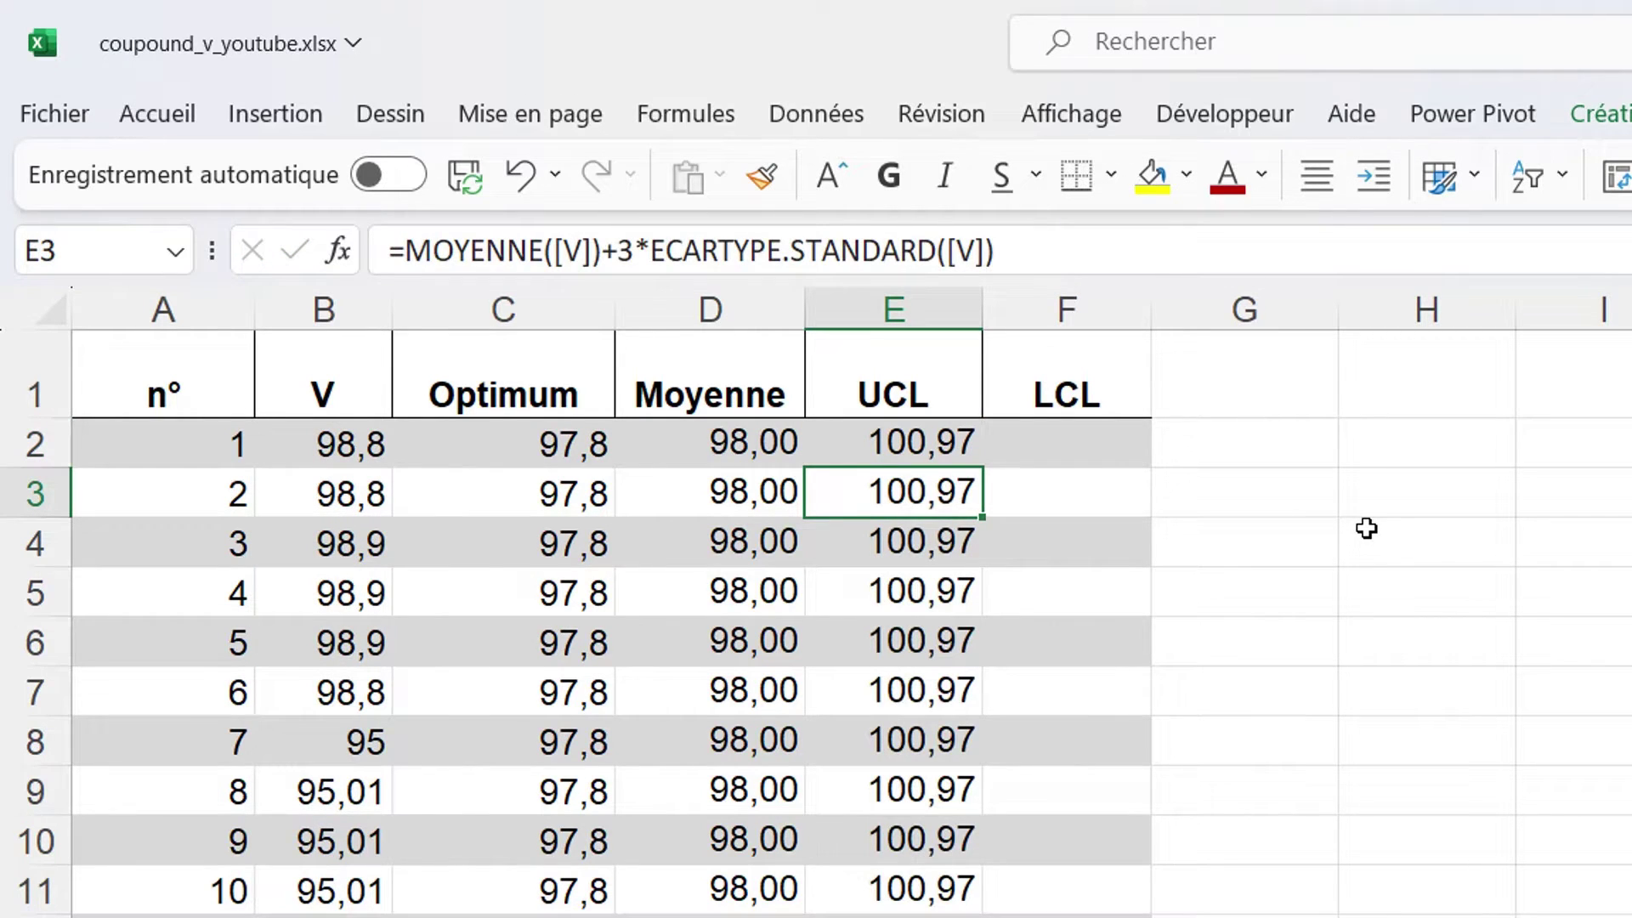
{"action": "key", "text": "Up"}
{"action": "key", "text": "Right"}
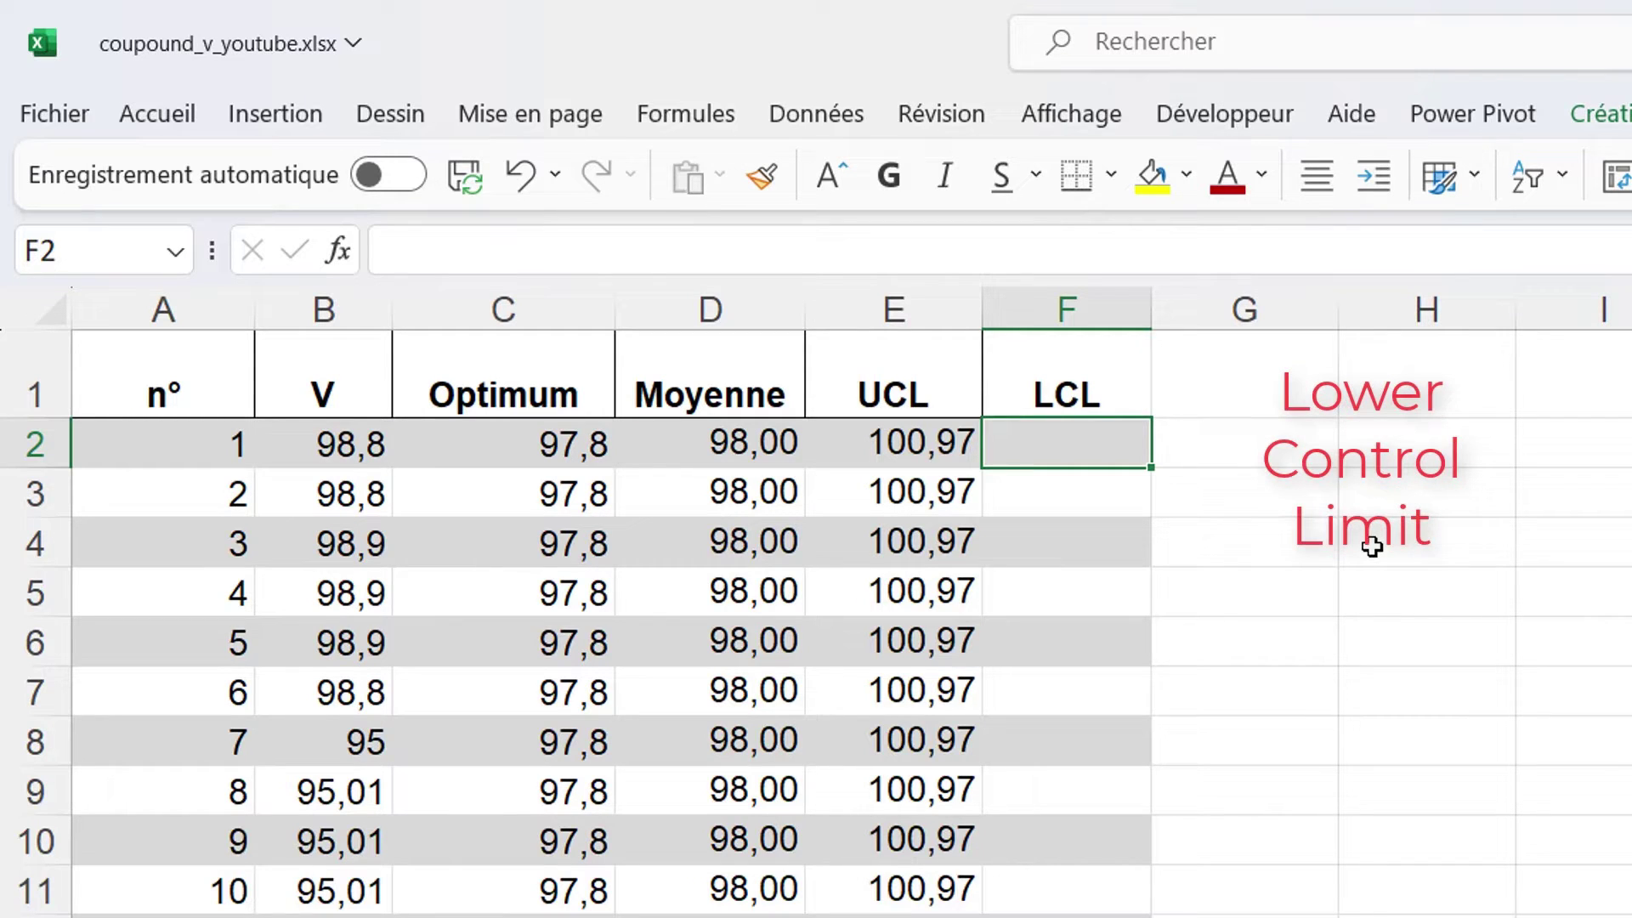
Enter =MOYENNE([V])-3*ECARTYPE.STANDARD([V]) in F2, filling LCL with 95,03.
{"action": "type", "text": "=moy"}
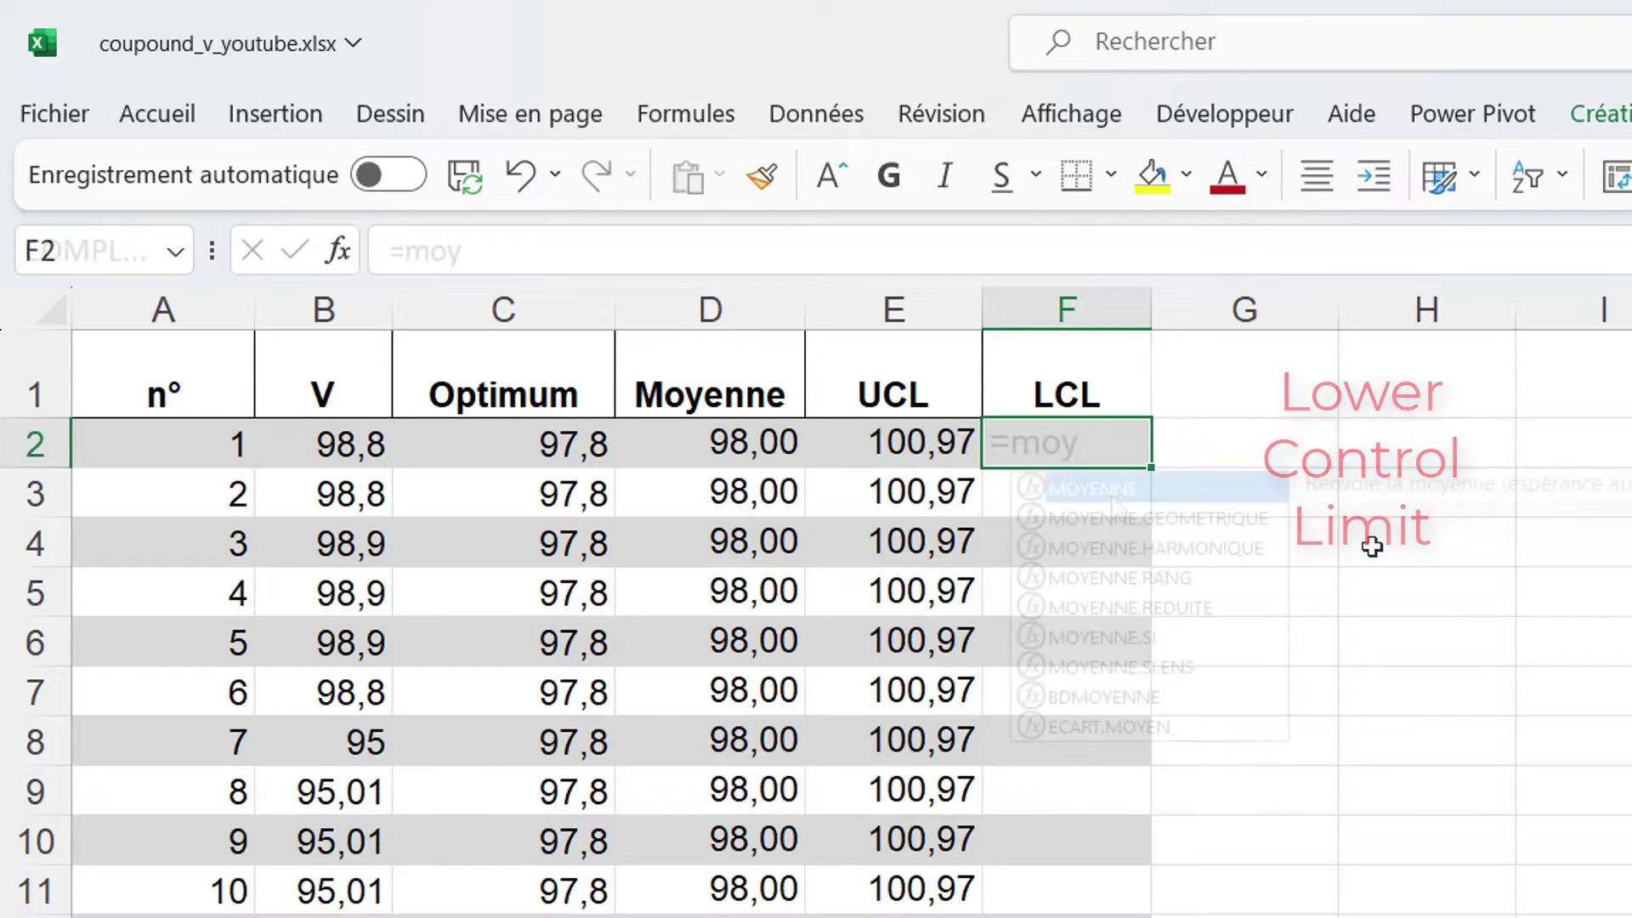
{"action": "double_click", "coordinate": [1115, 502]}
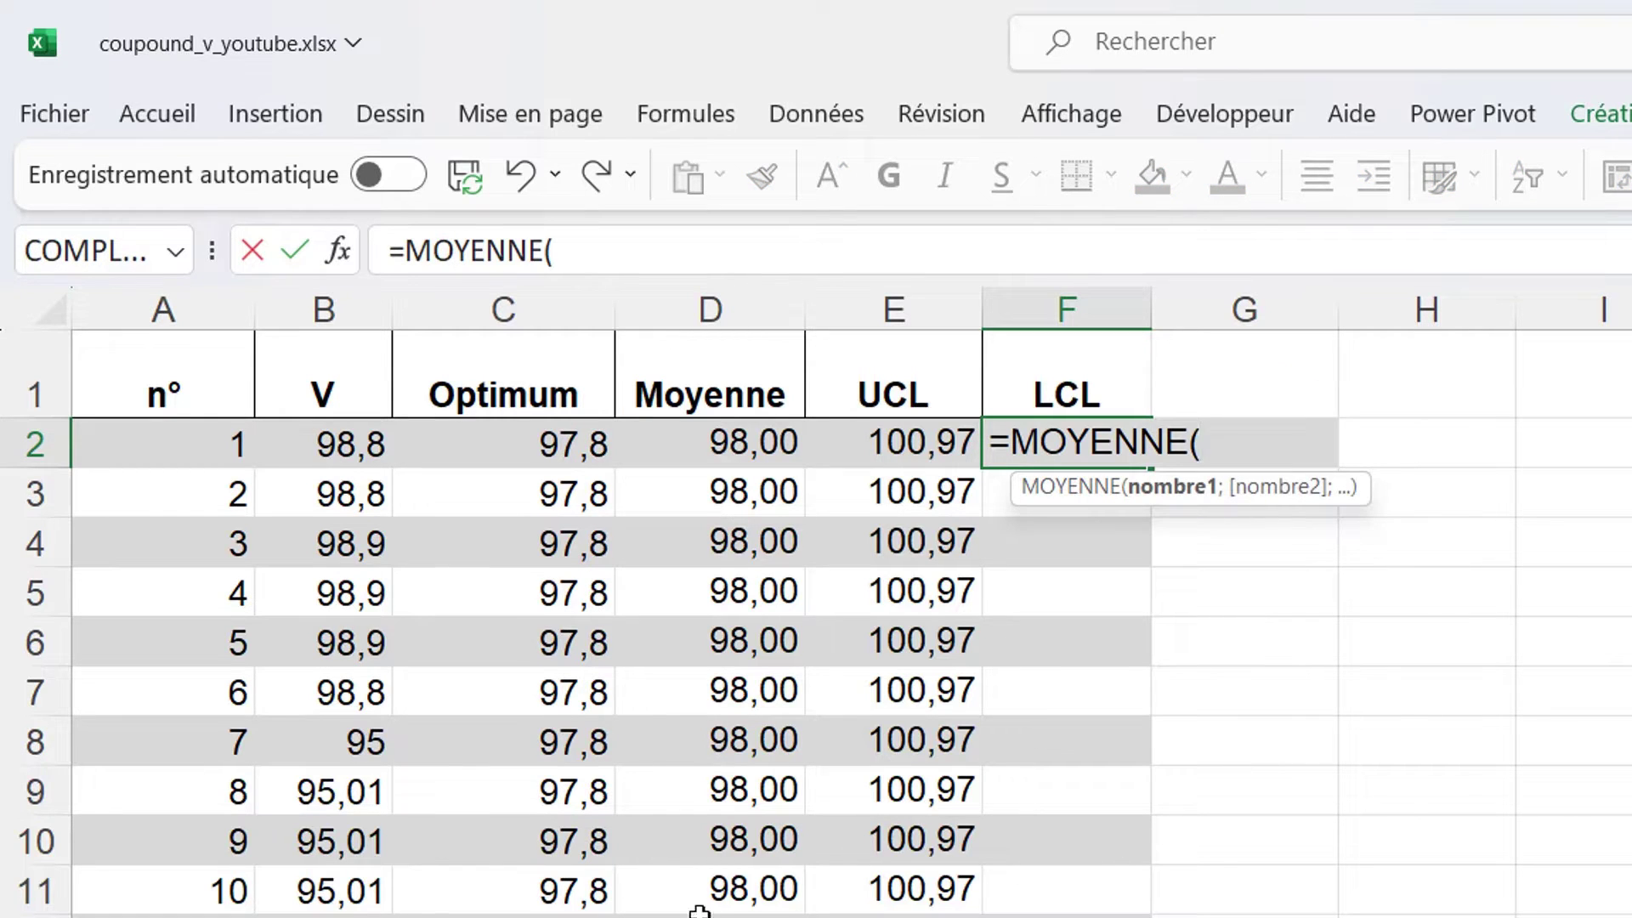
{"action": "left_click", "coordinate": [322, 343]}
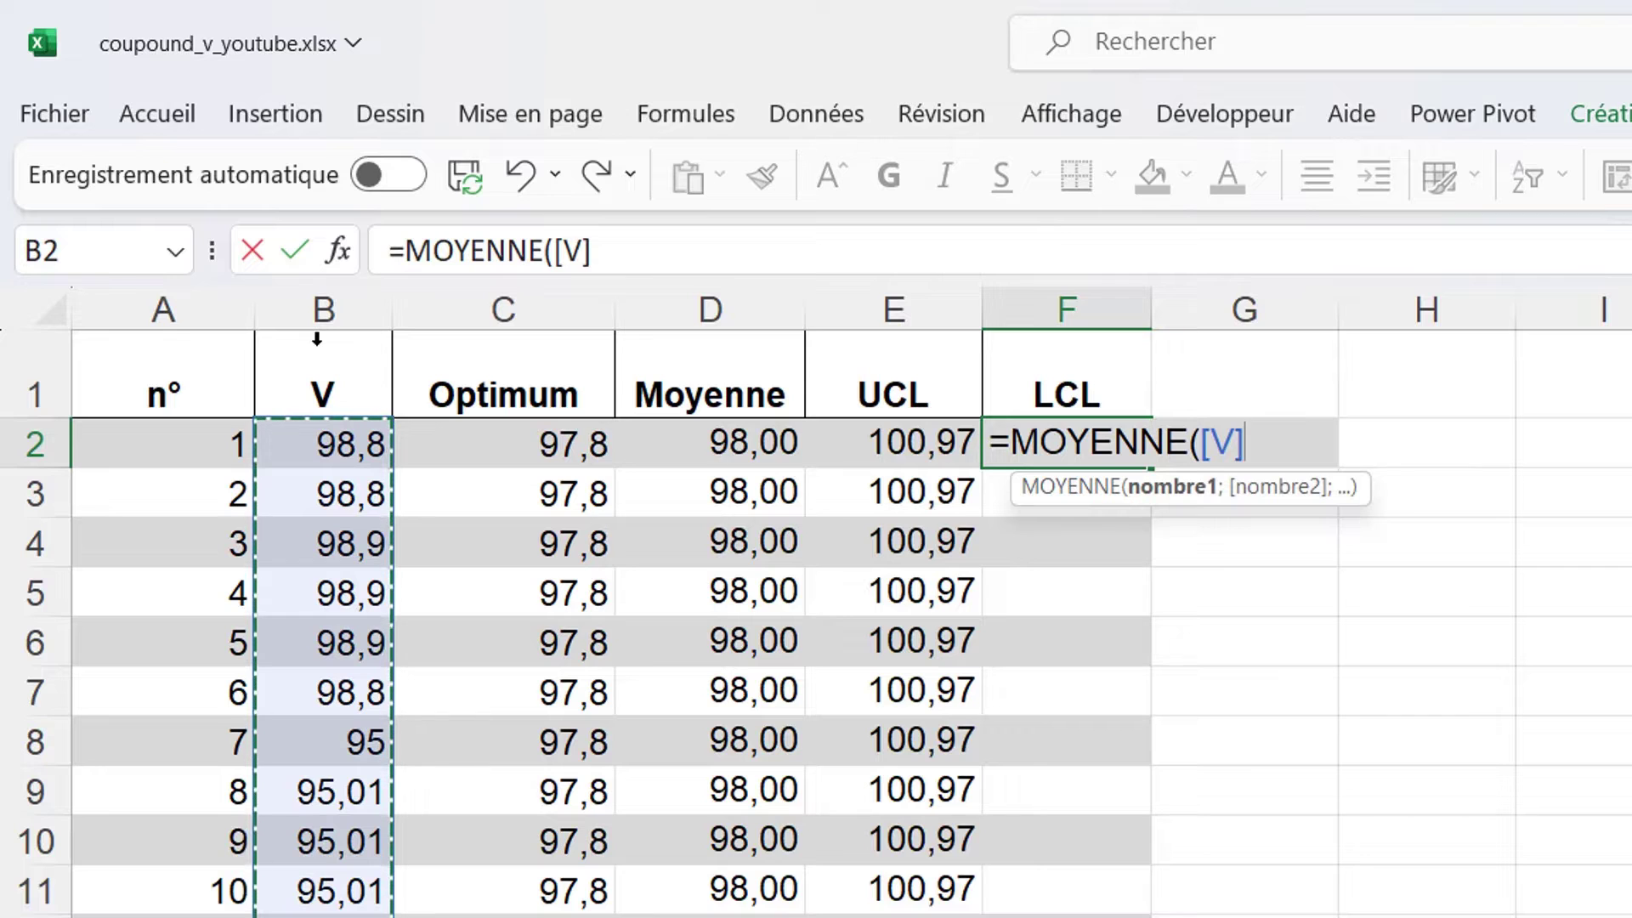
{"action": "type", "text": ")-3"}
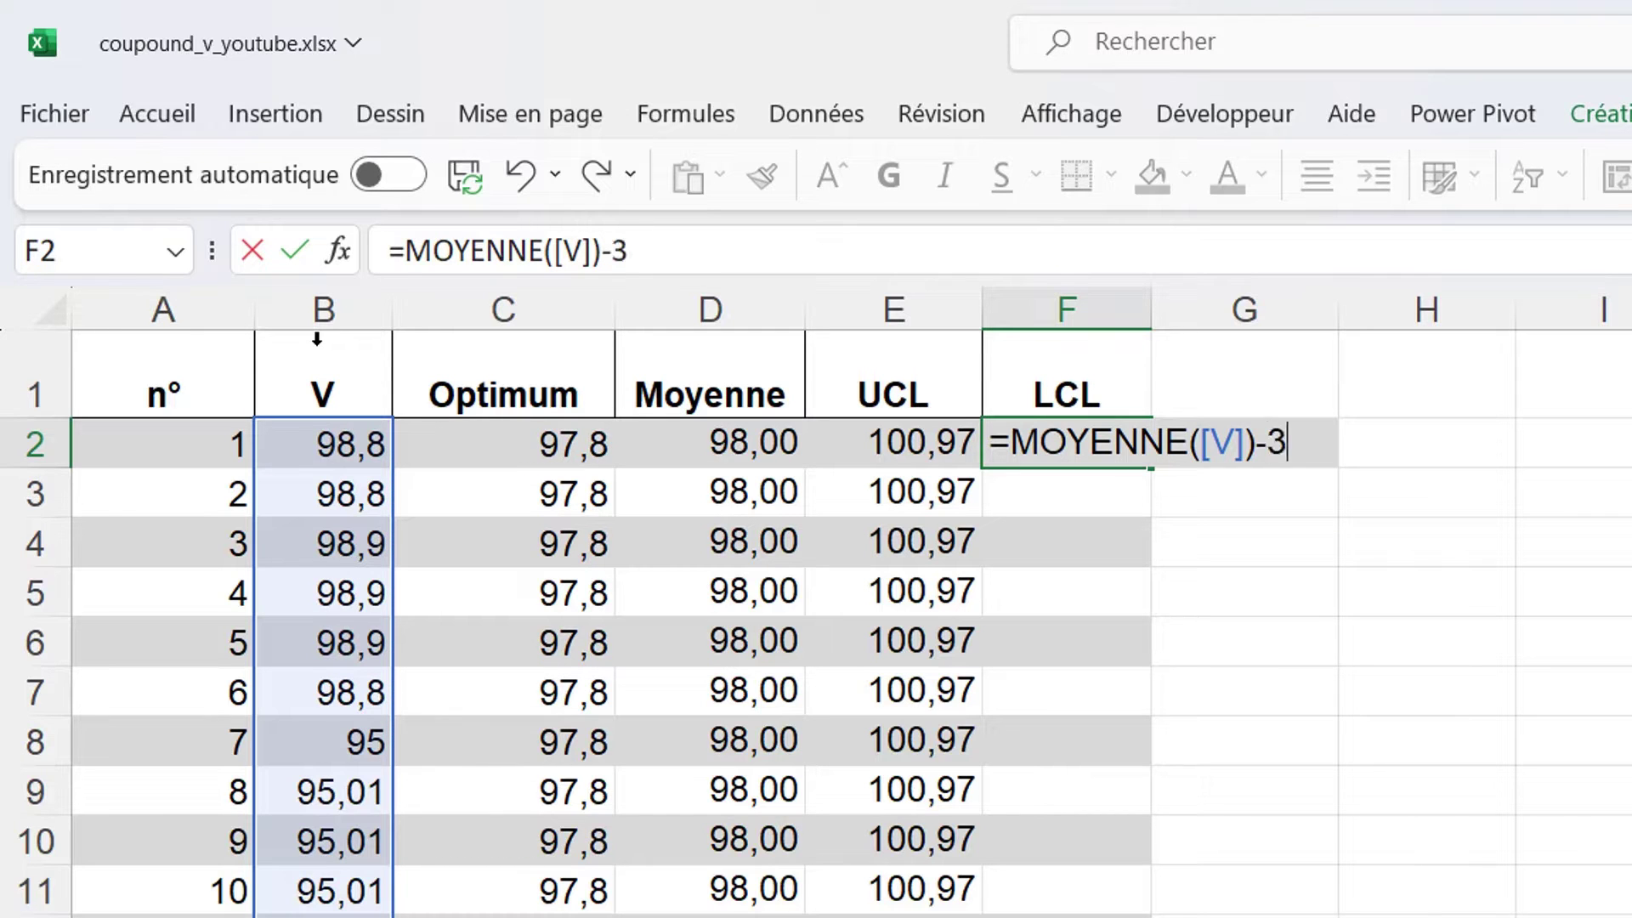
{"action": "type", "text": "*ECARTYPE.STANDARD("}
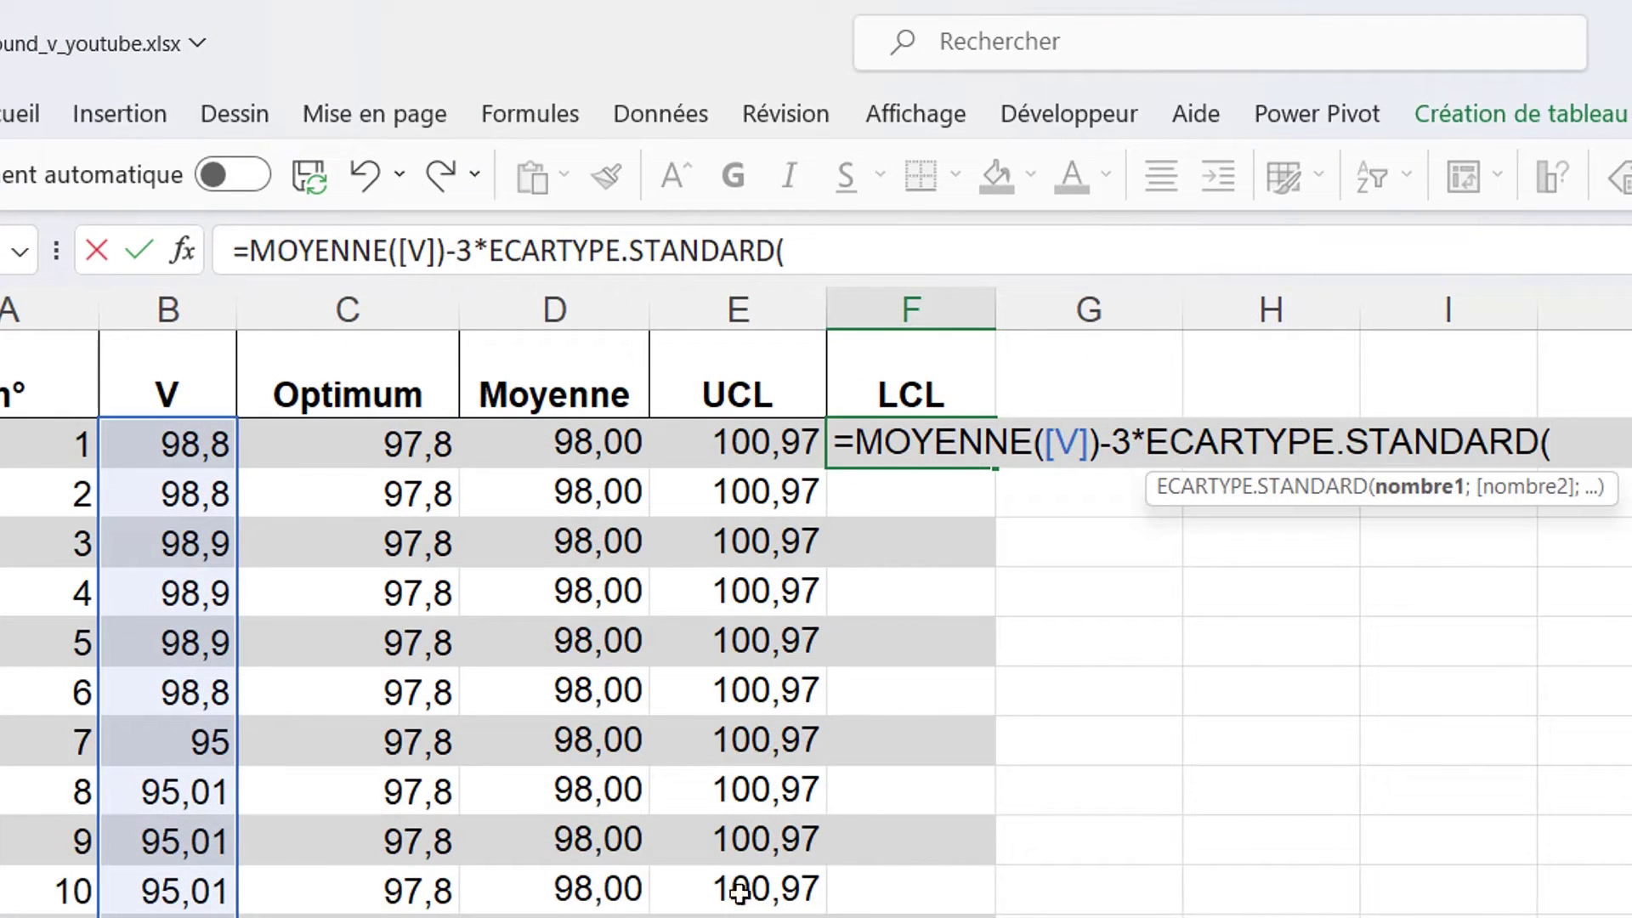
{"action": "left_click", "coordinate": [156, 343]}
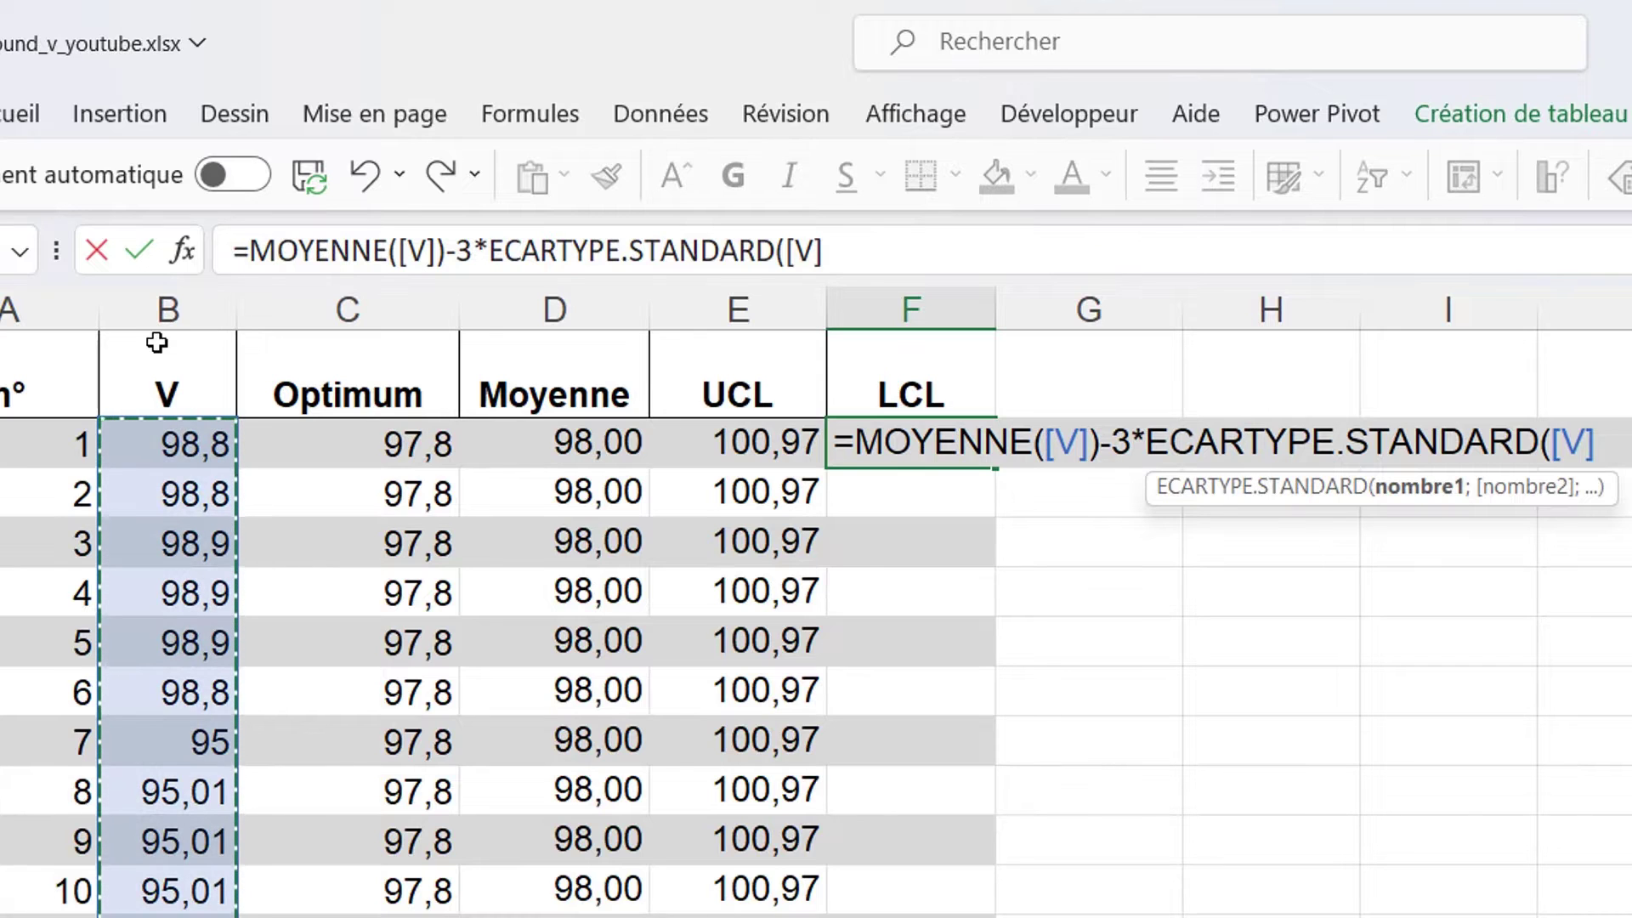
{"action": "type", "text": ")"}
{"action": "key", "text": "Return"}
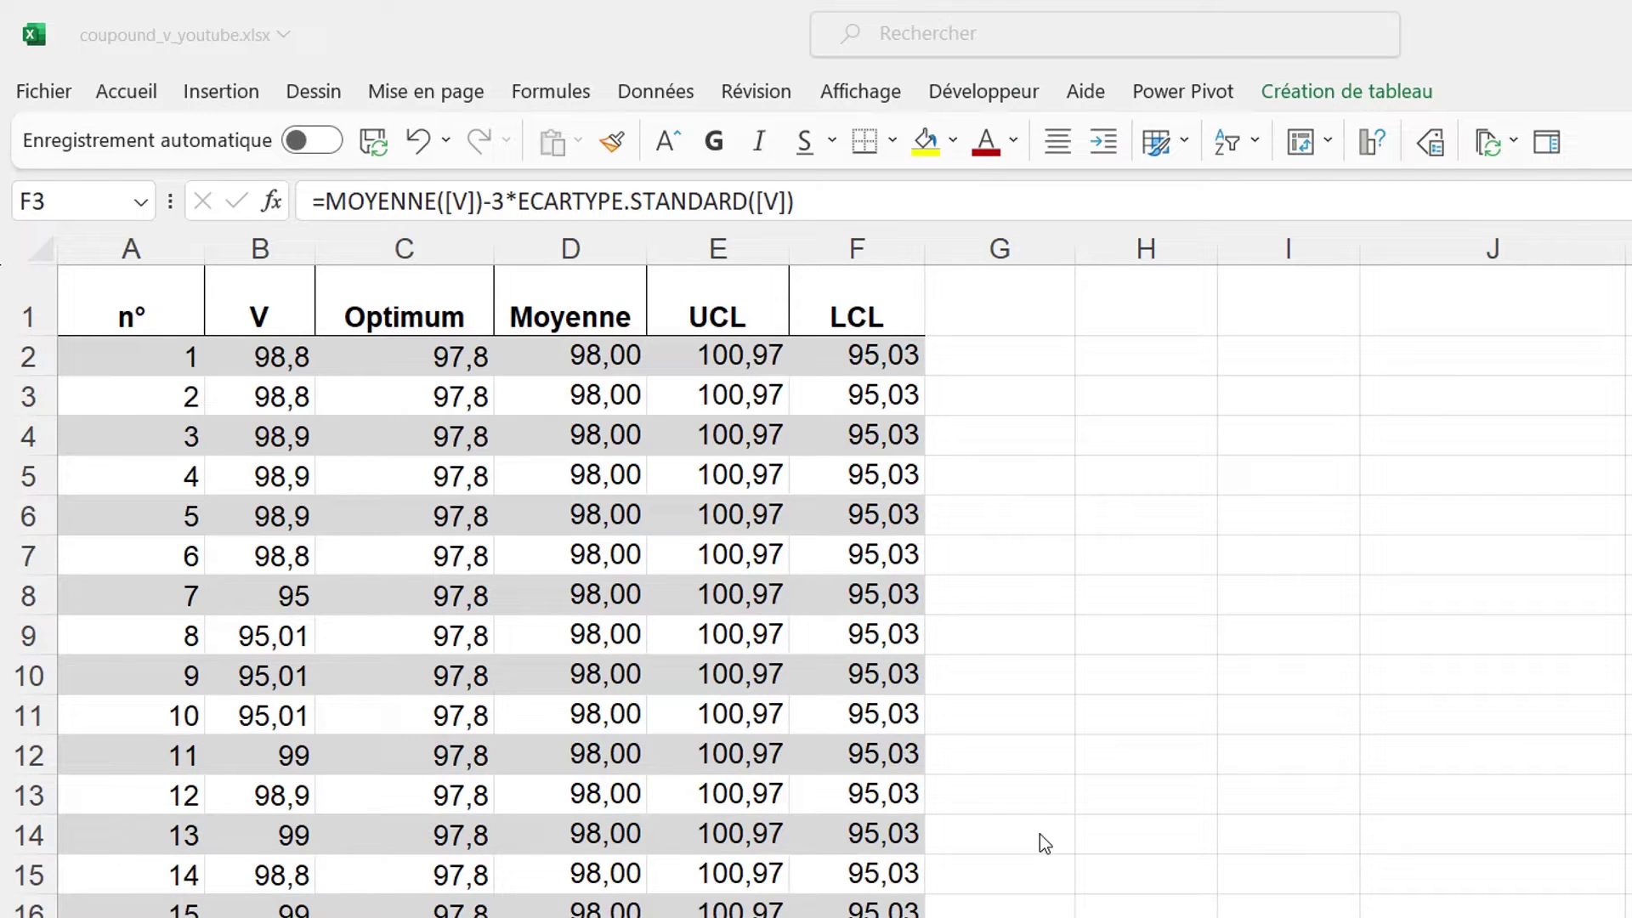
Insert the recommended Courbe line chart from the table data.
{"action": "left_click", "coordinate": [295, 400]}
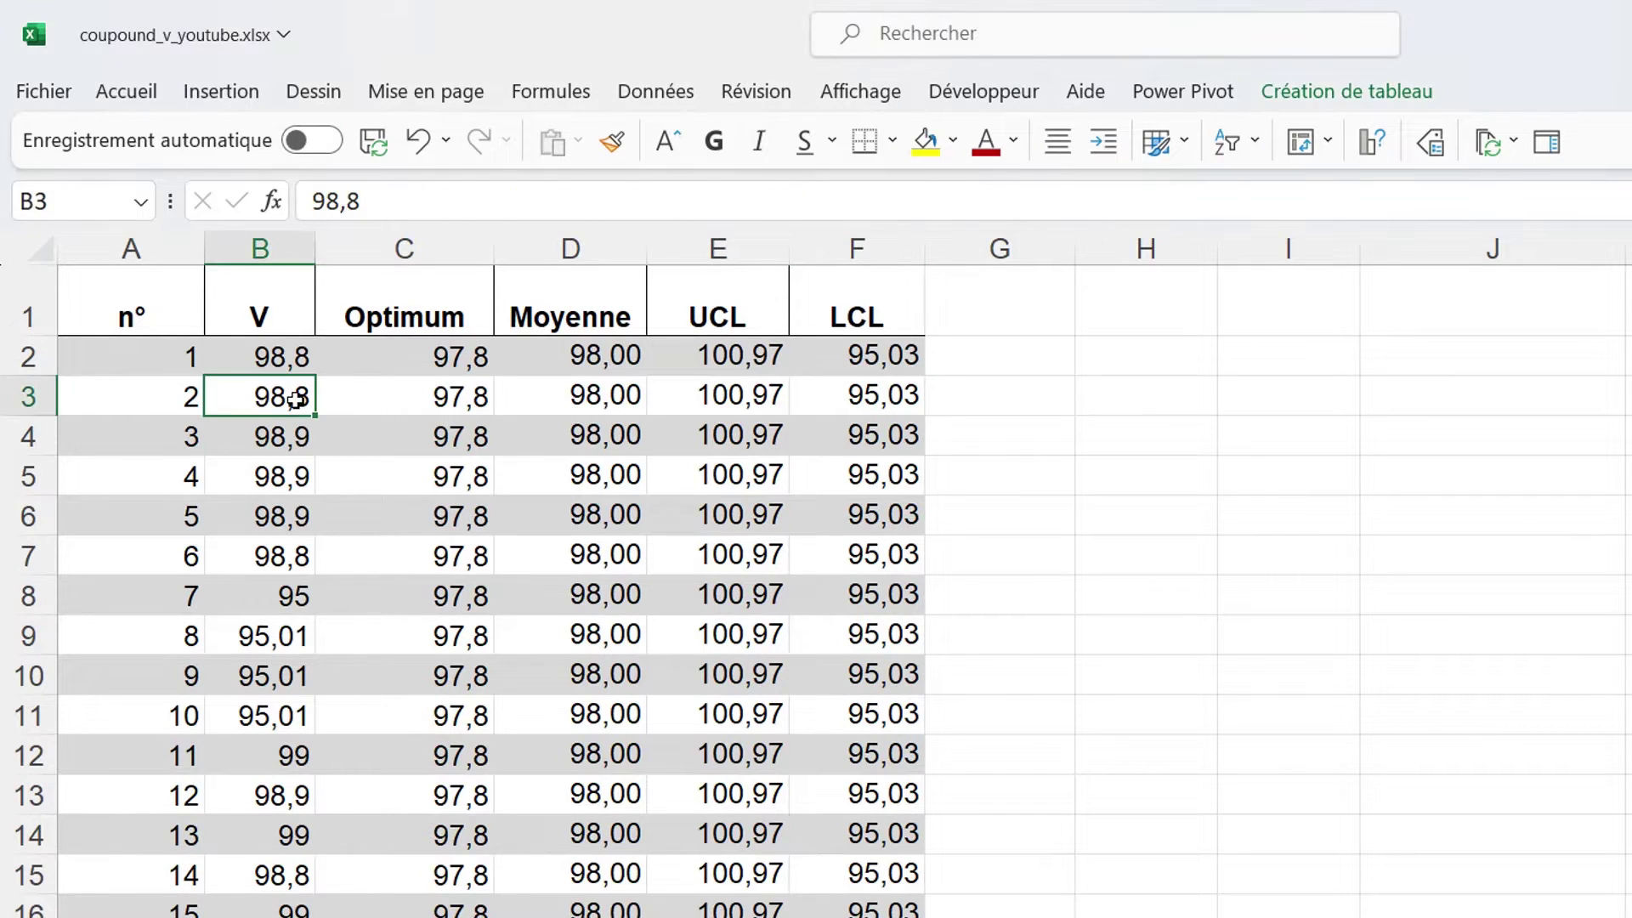
{"action": "left_click", "coordinate": [229, 93]}
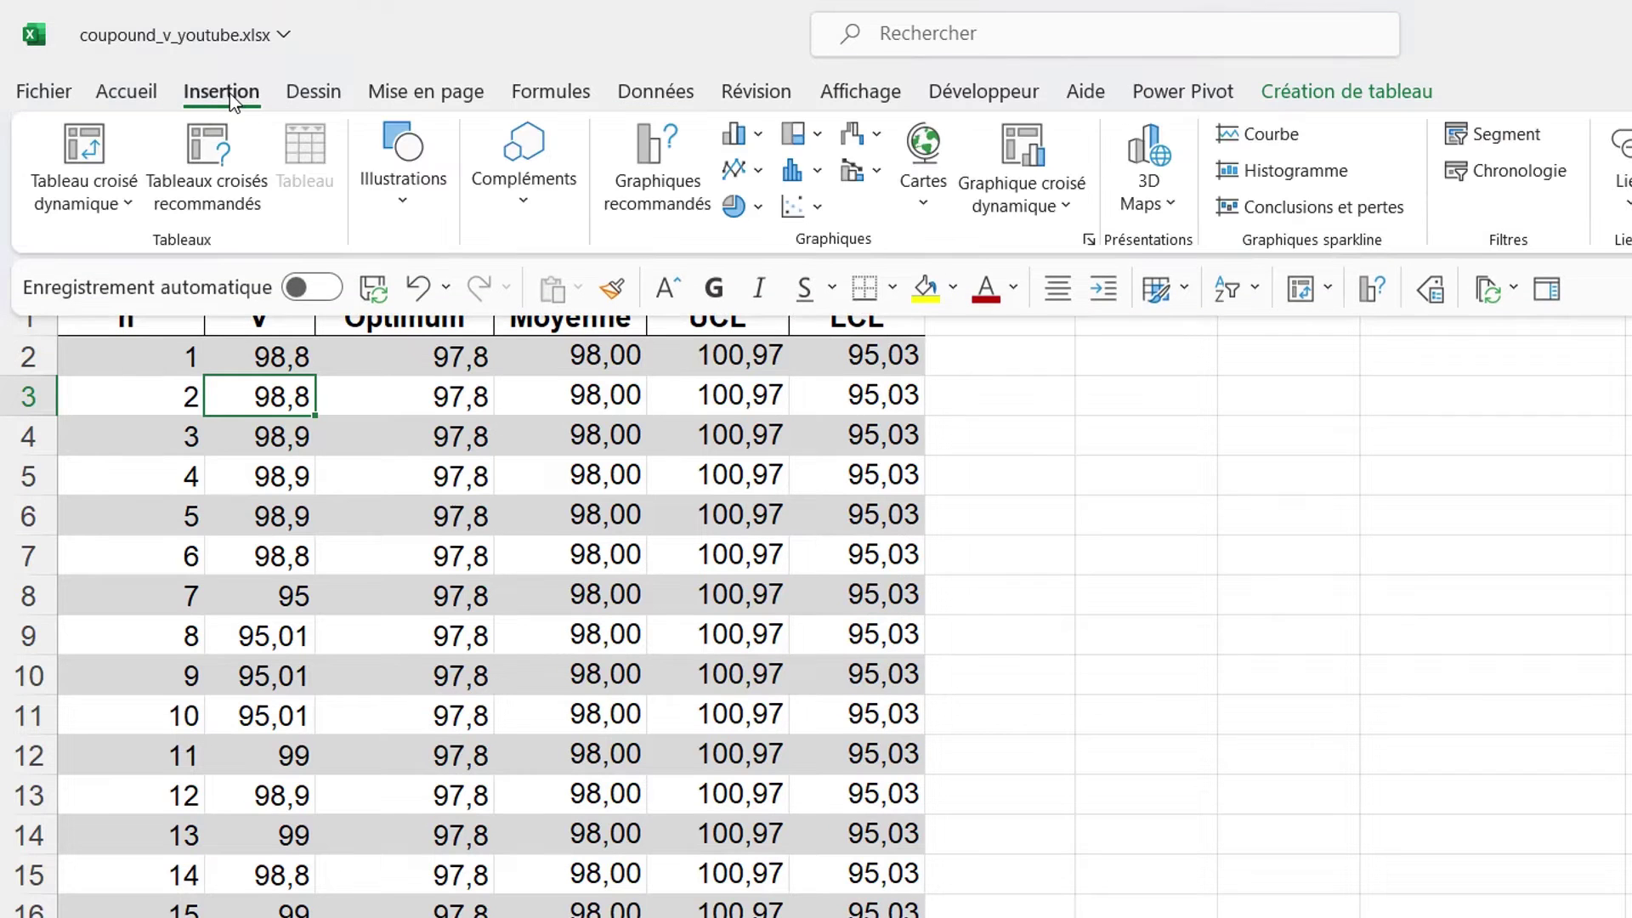
{"action": "left_click", "coordinate": [640, 204]}
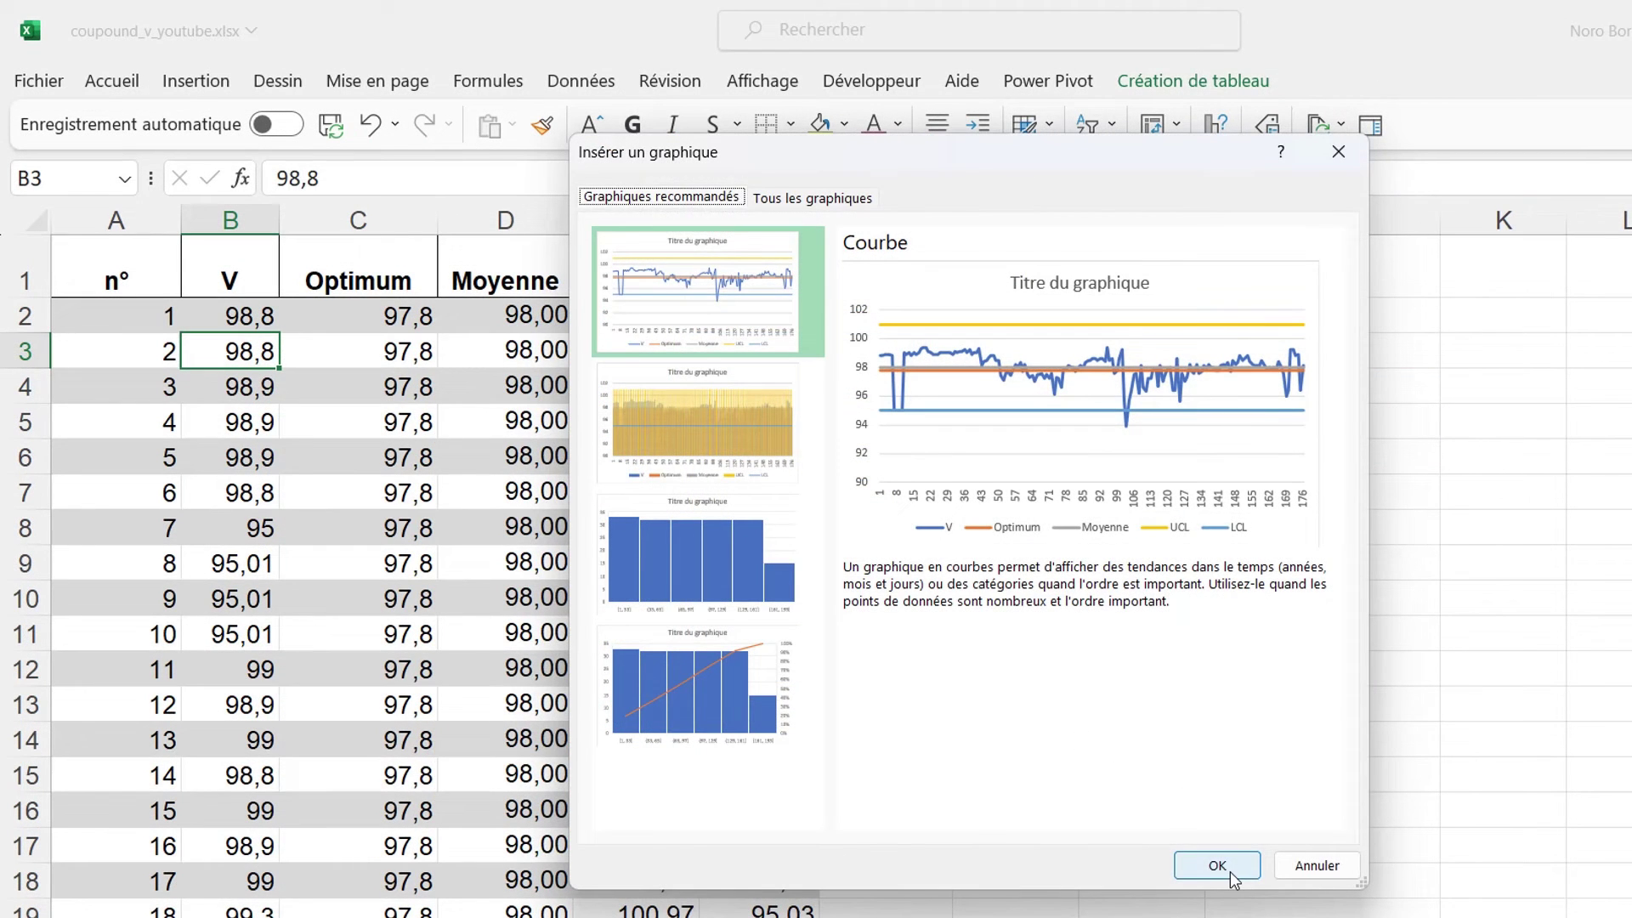
{"action": "left_click", "coordinate": [1217, 865]}
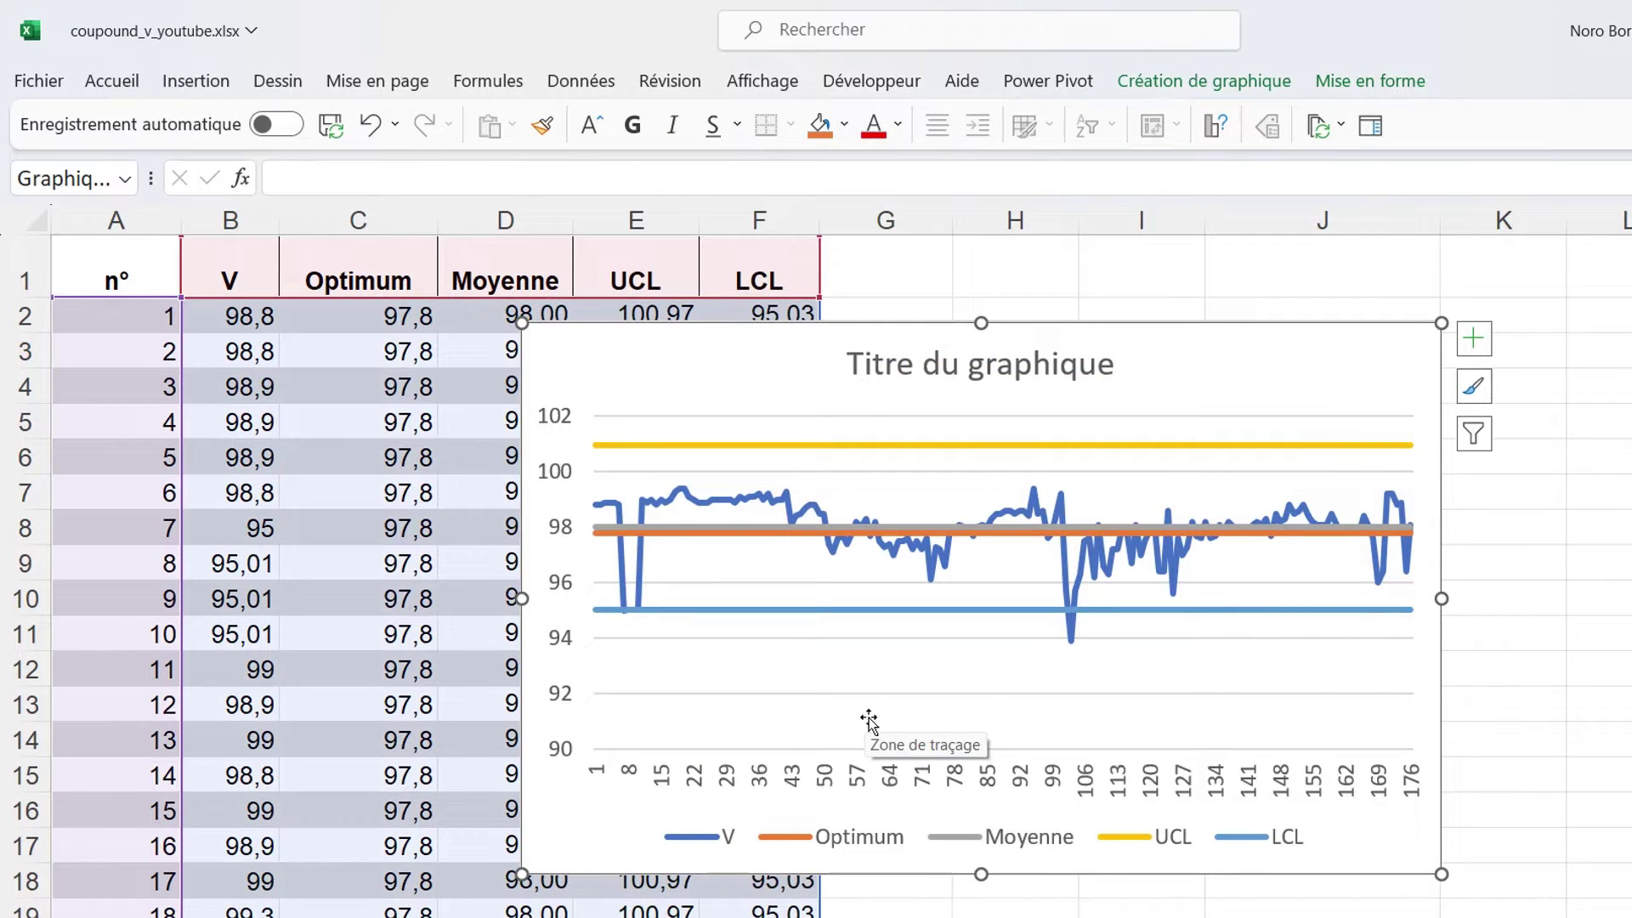
Remove the connecting line from the V series.
{"action": "left_click", "coordinate": [692, 499]}
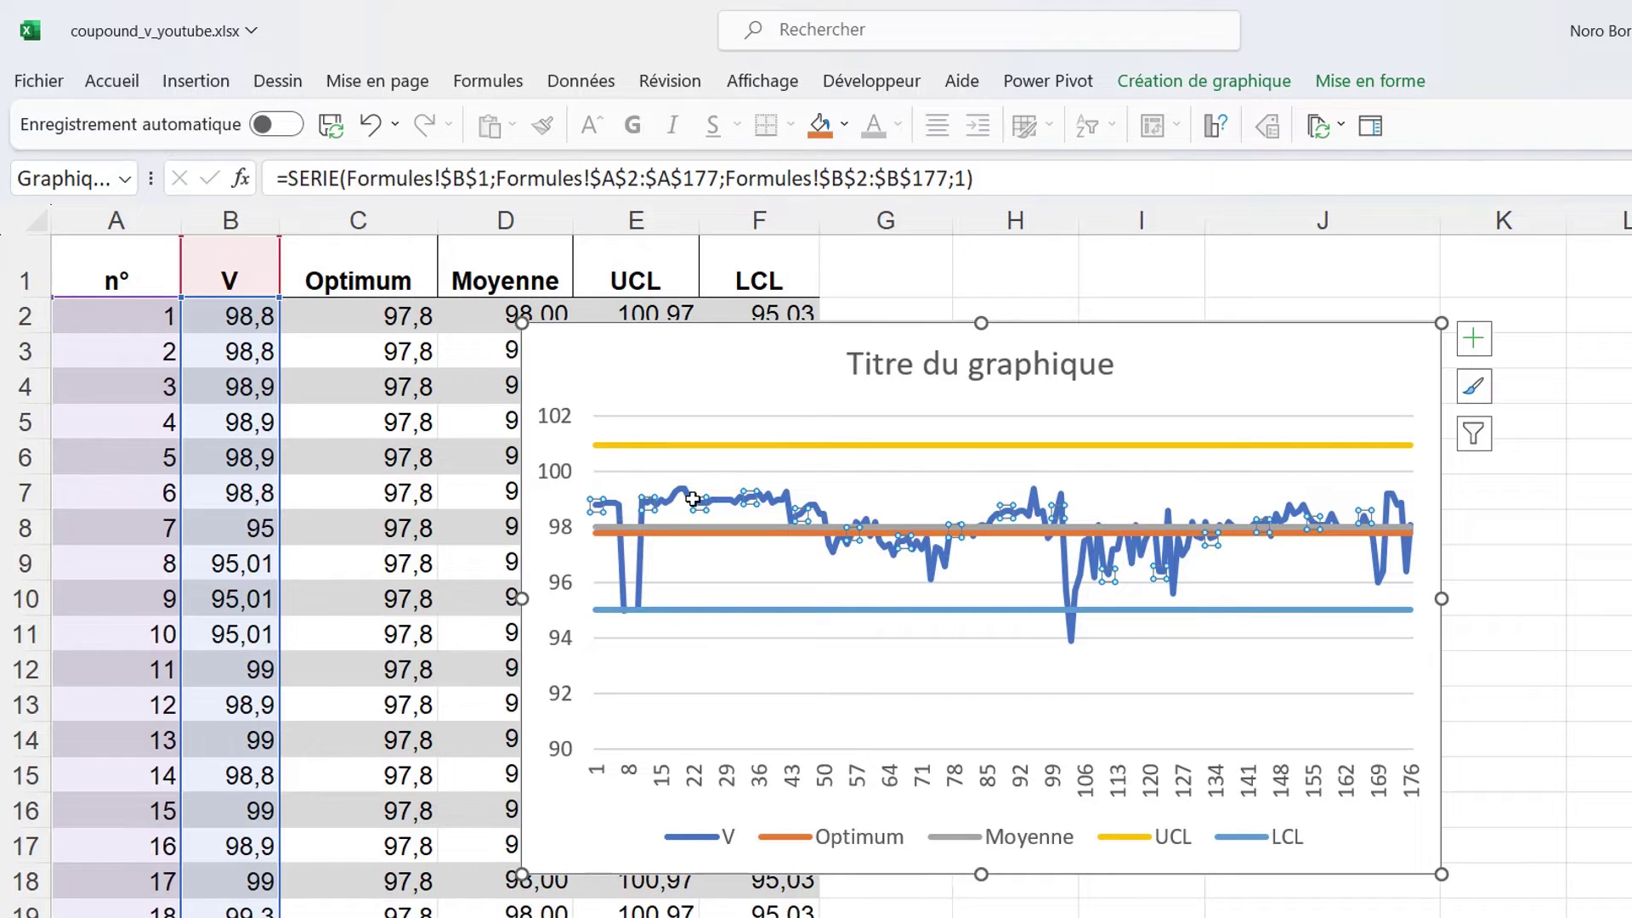
{"action": "right_click", "coordinate": [693, 500]}
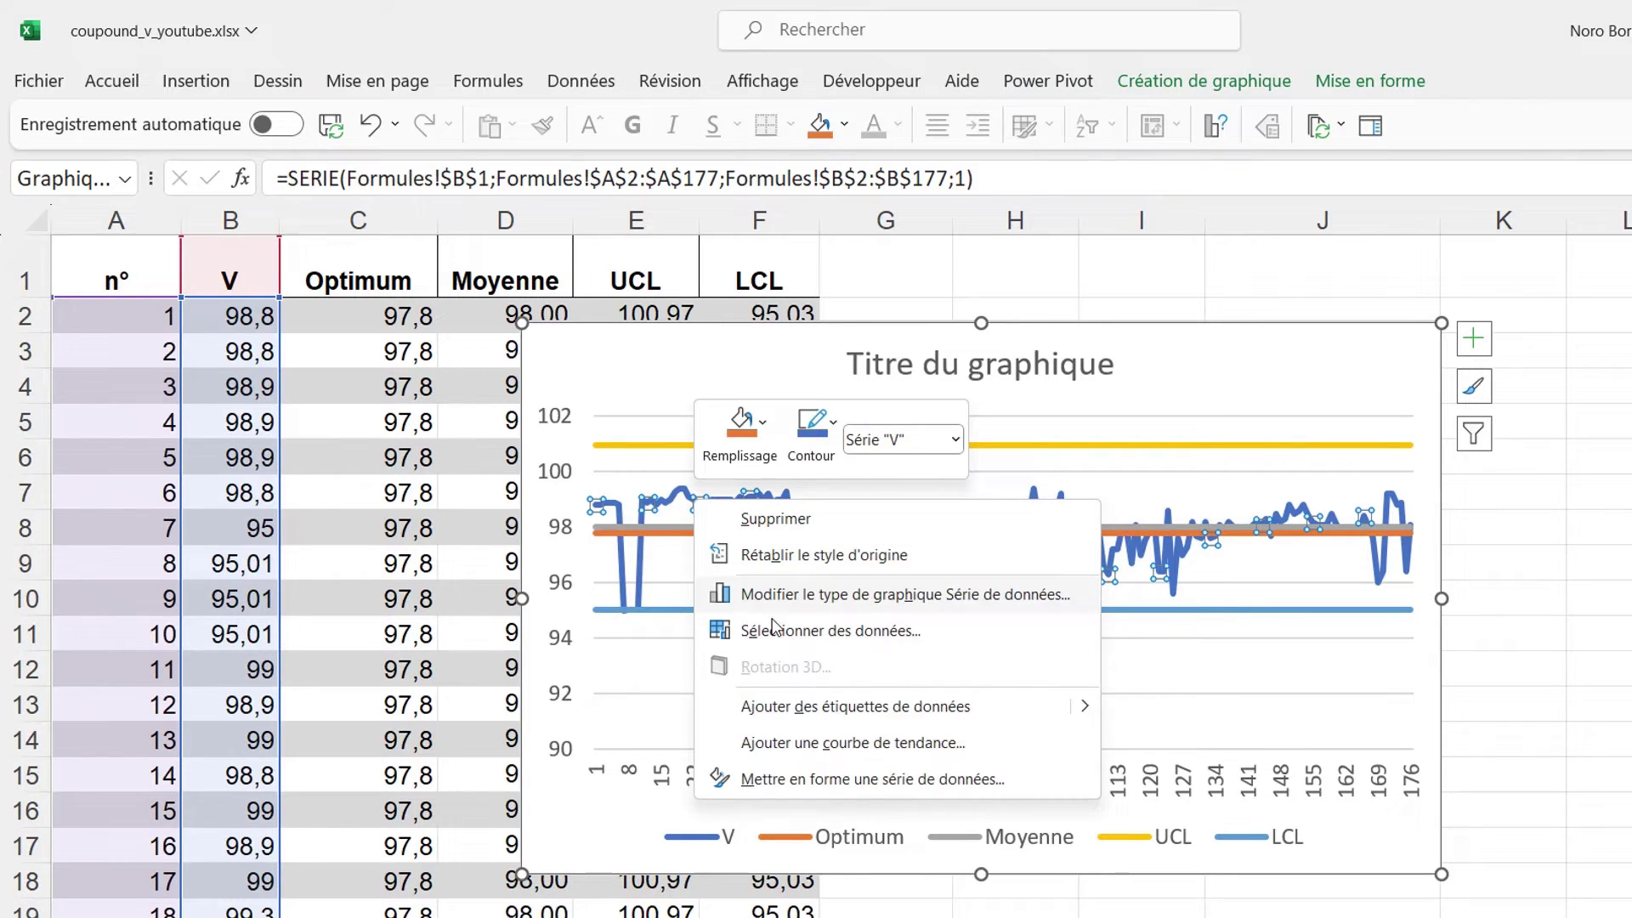
{"action": "left_click", "coordinate": [803, 779]}
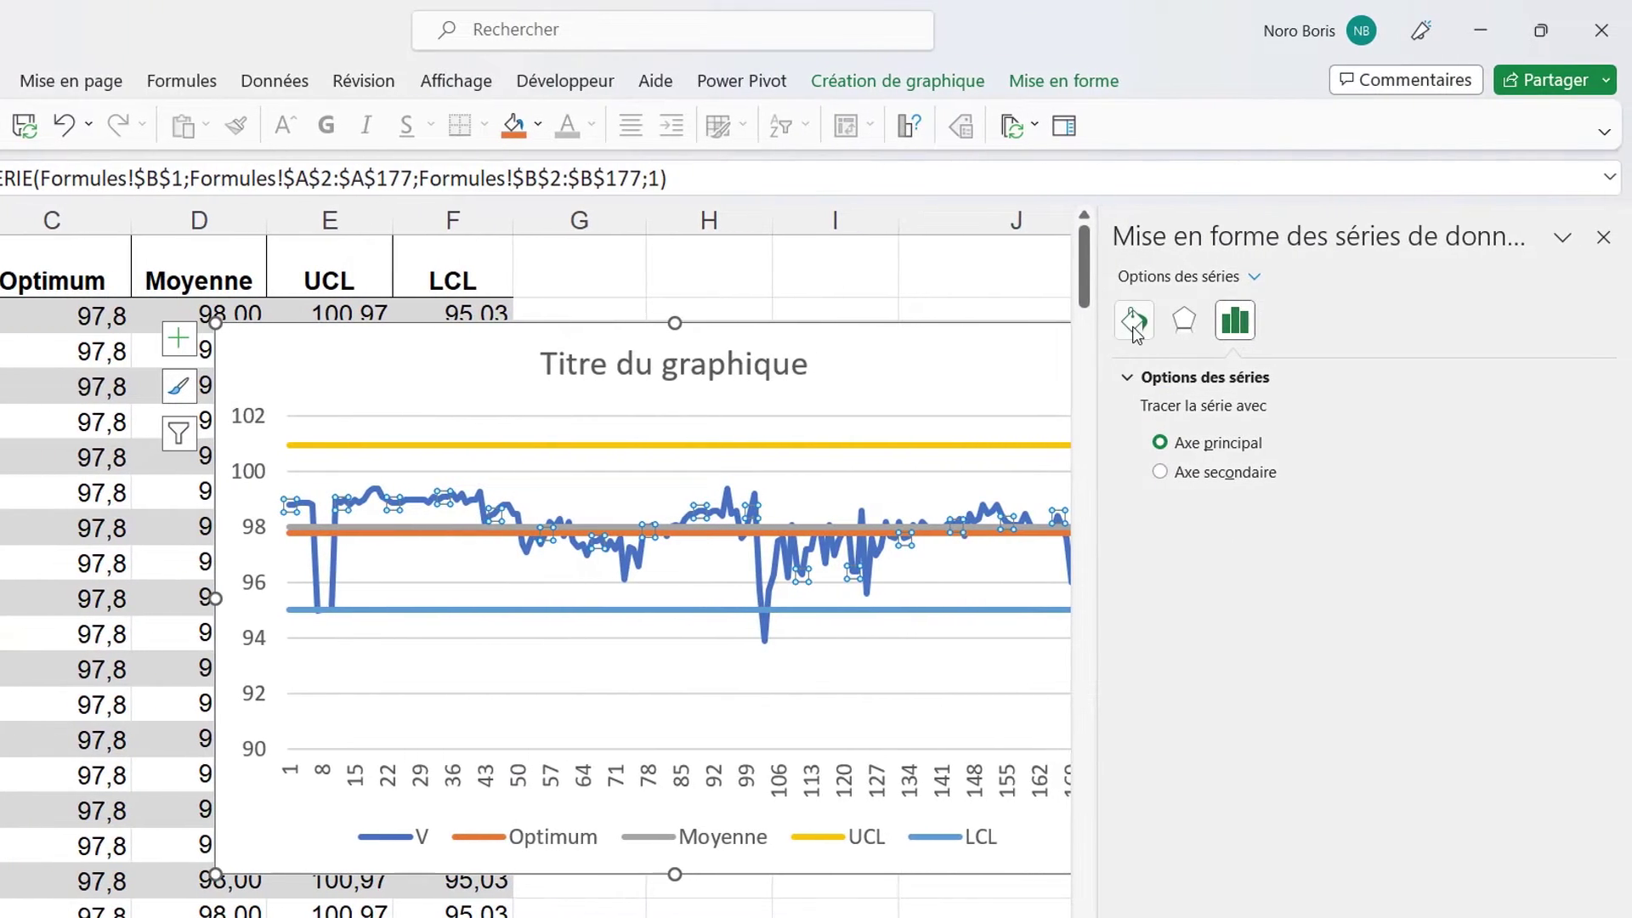
{"action": "left_click", "coordinate": [1136, 332]}
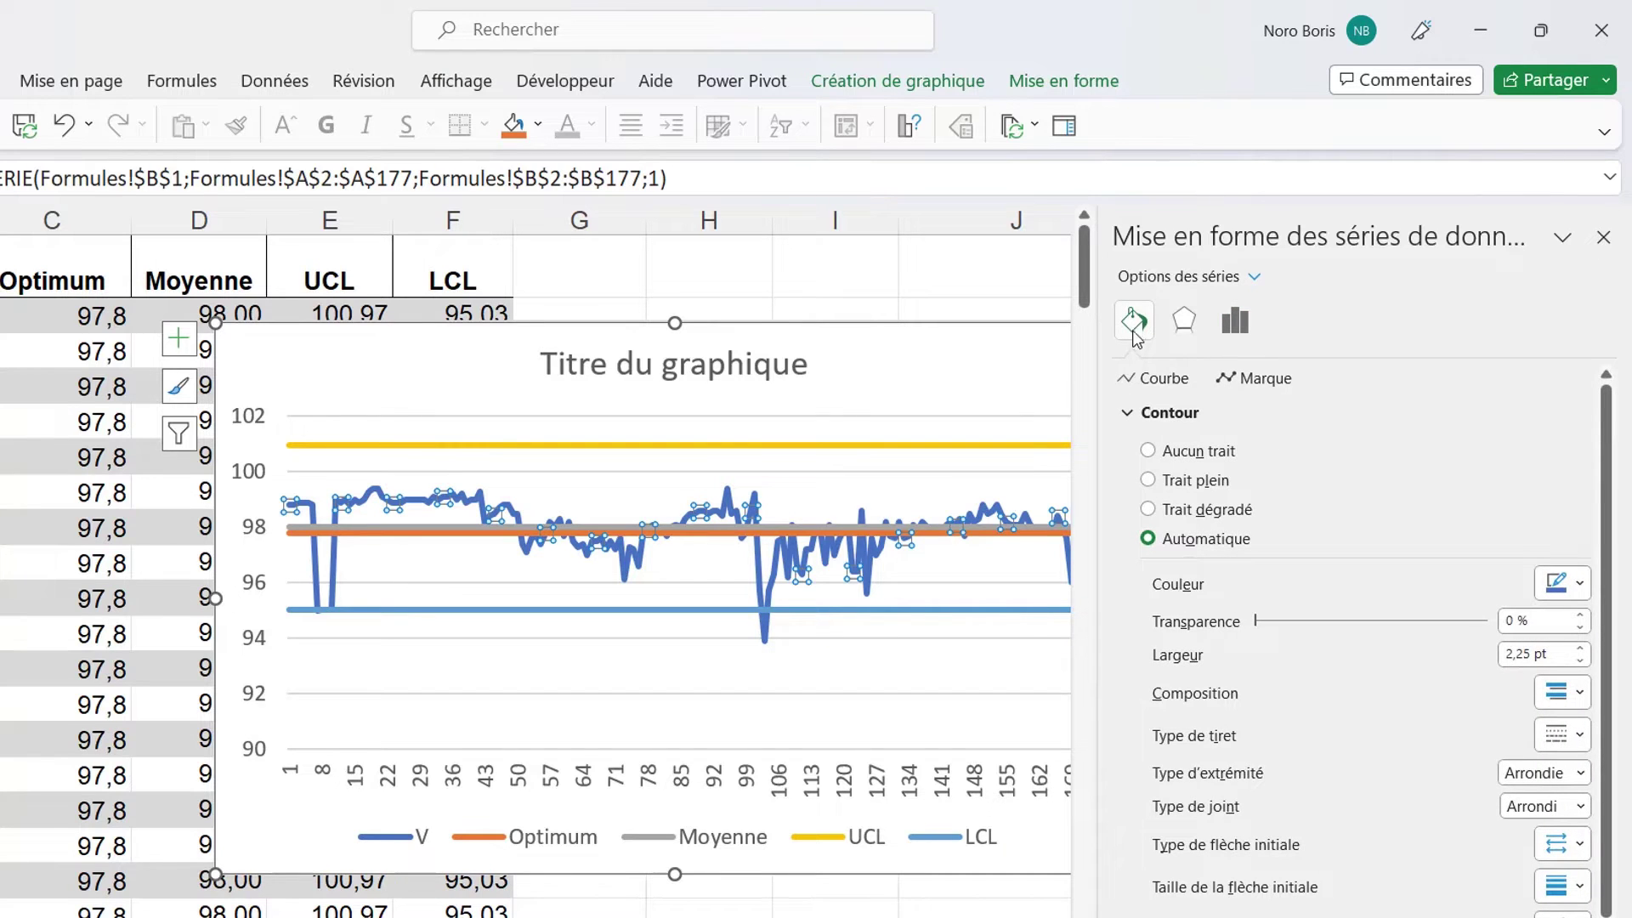
{"action": "left_click", "coordinate": [1149, 451]}
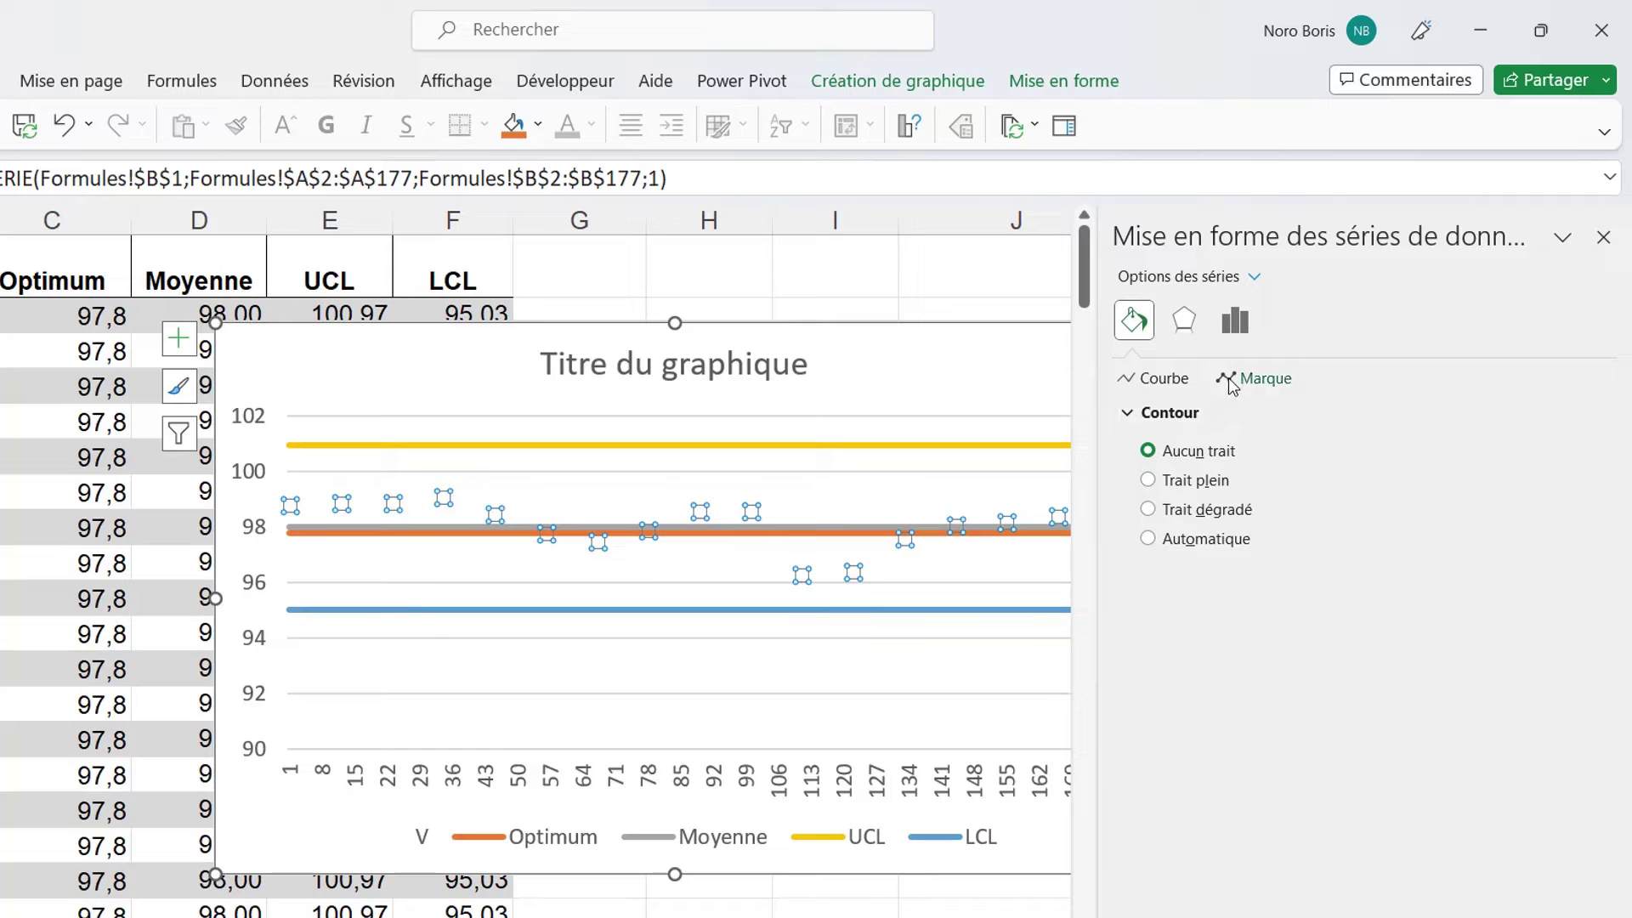
Give the V series built-in circle markers of size 2.
{"action": "left_click", "coordinate": [1230, 381]}
{"action": "left_click", "coordinate": [1132, 417]}
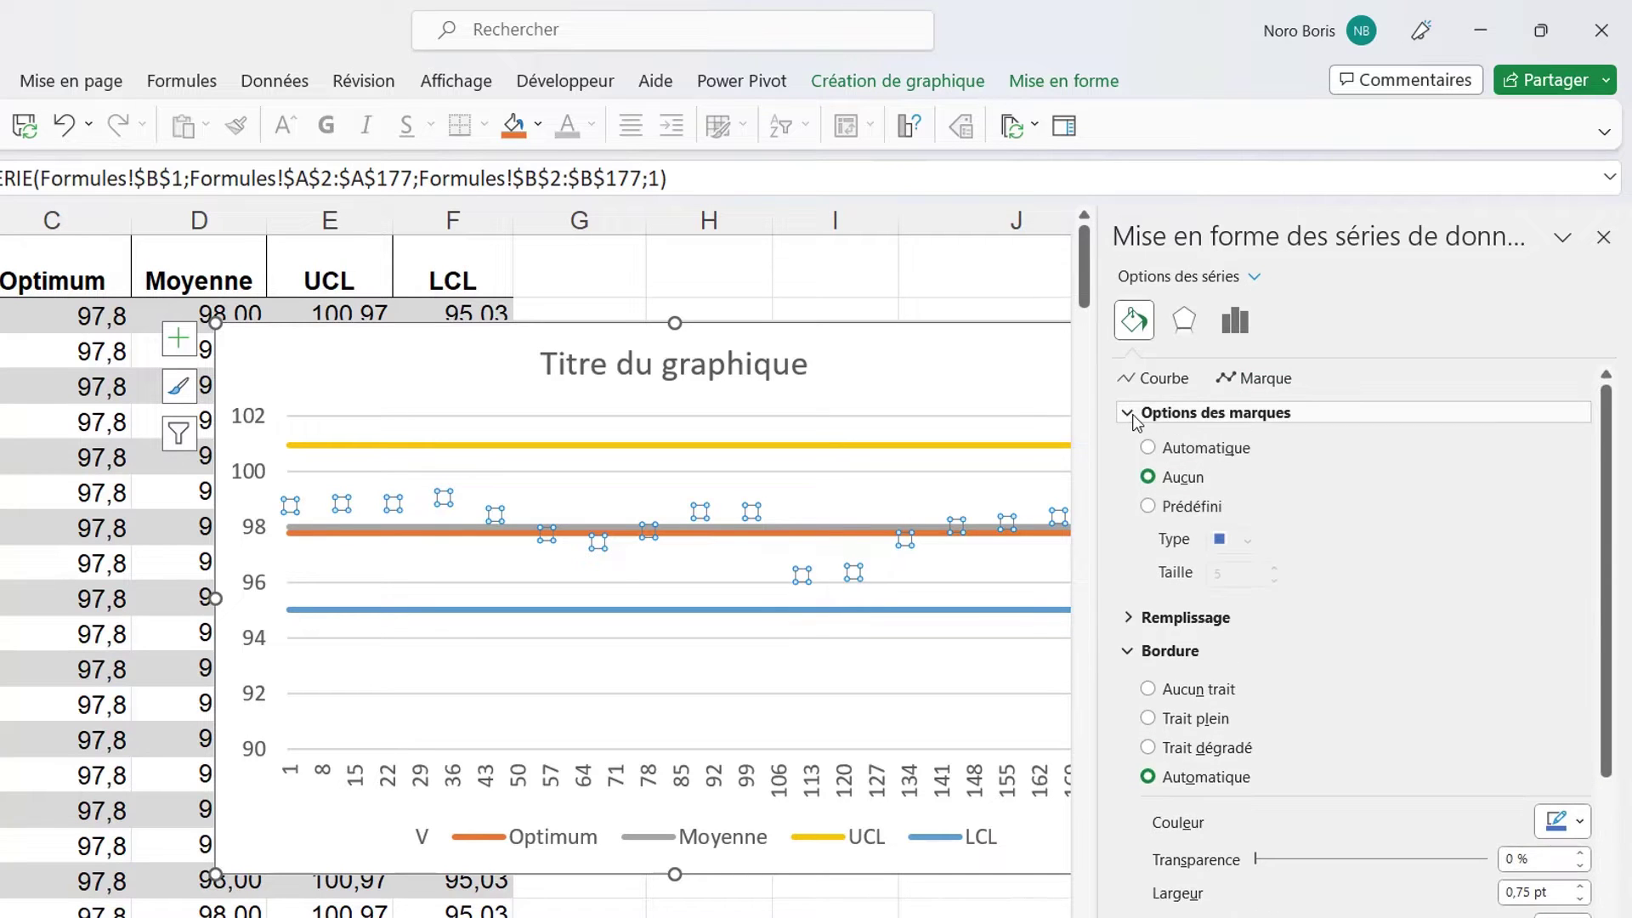
{"action": "left_click", "coordinate": [1149, 507]}
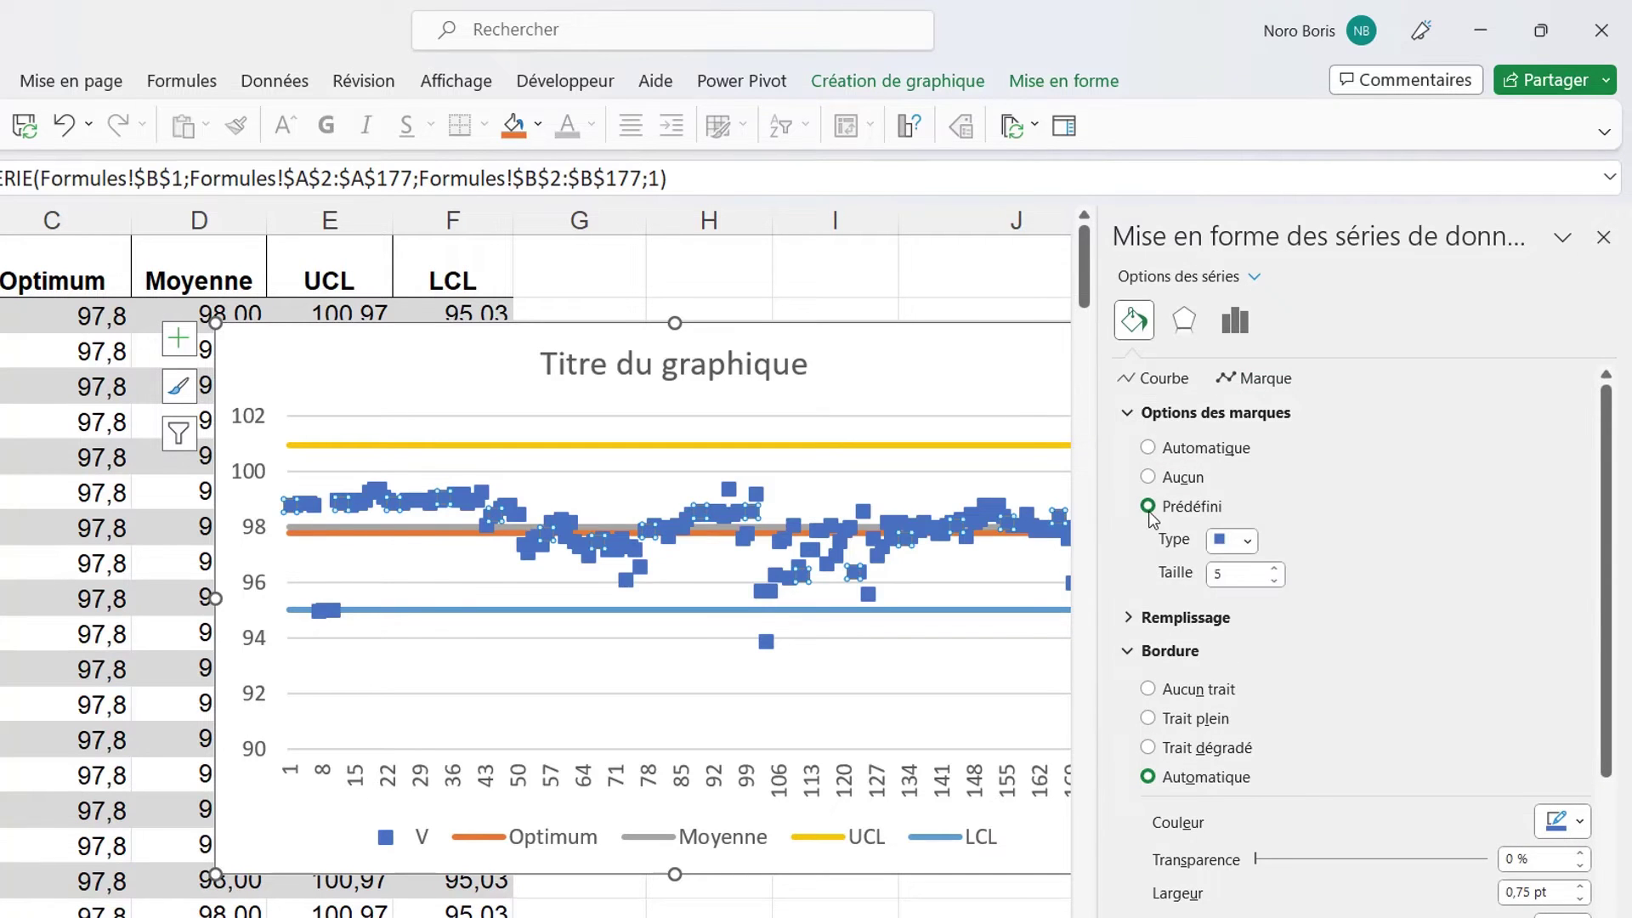
{"action": "left_click", "coordinate": [1247, 540]}
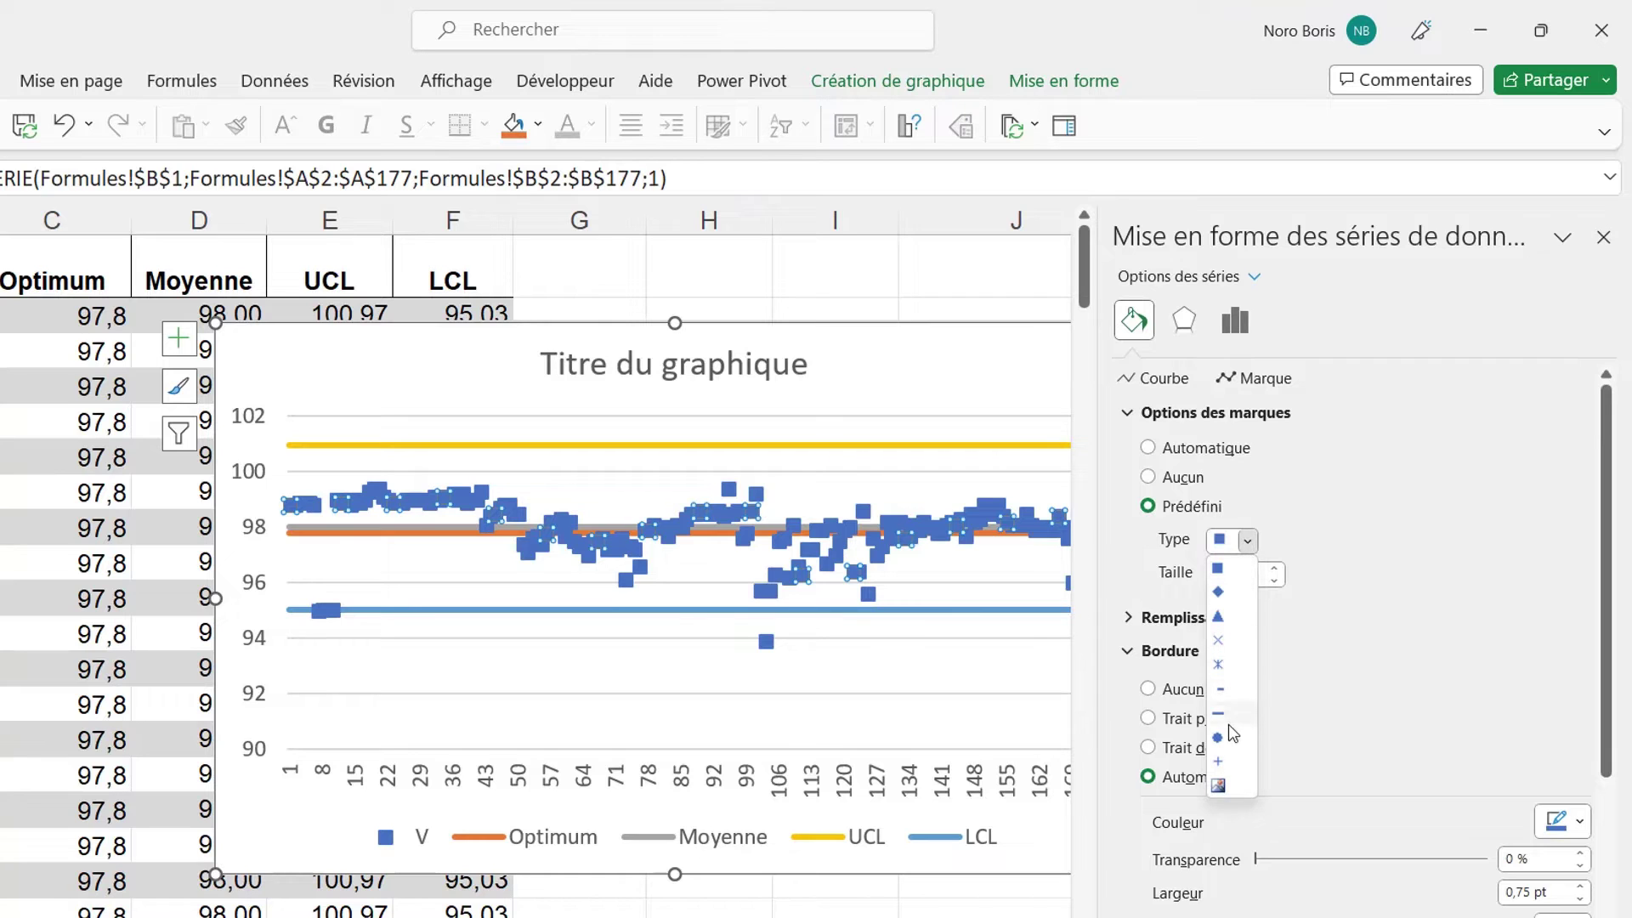
{"action": "left_click", "coordinate": [1228, 747]}
{"action": "left_click", "coordinate": [1274, 581]}
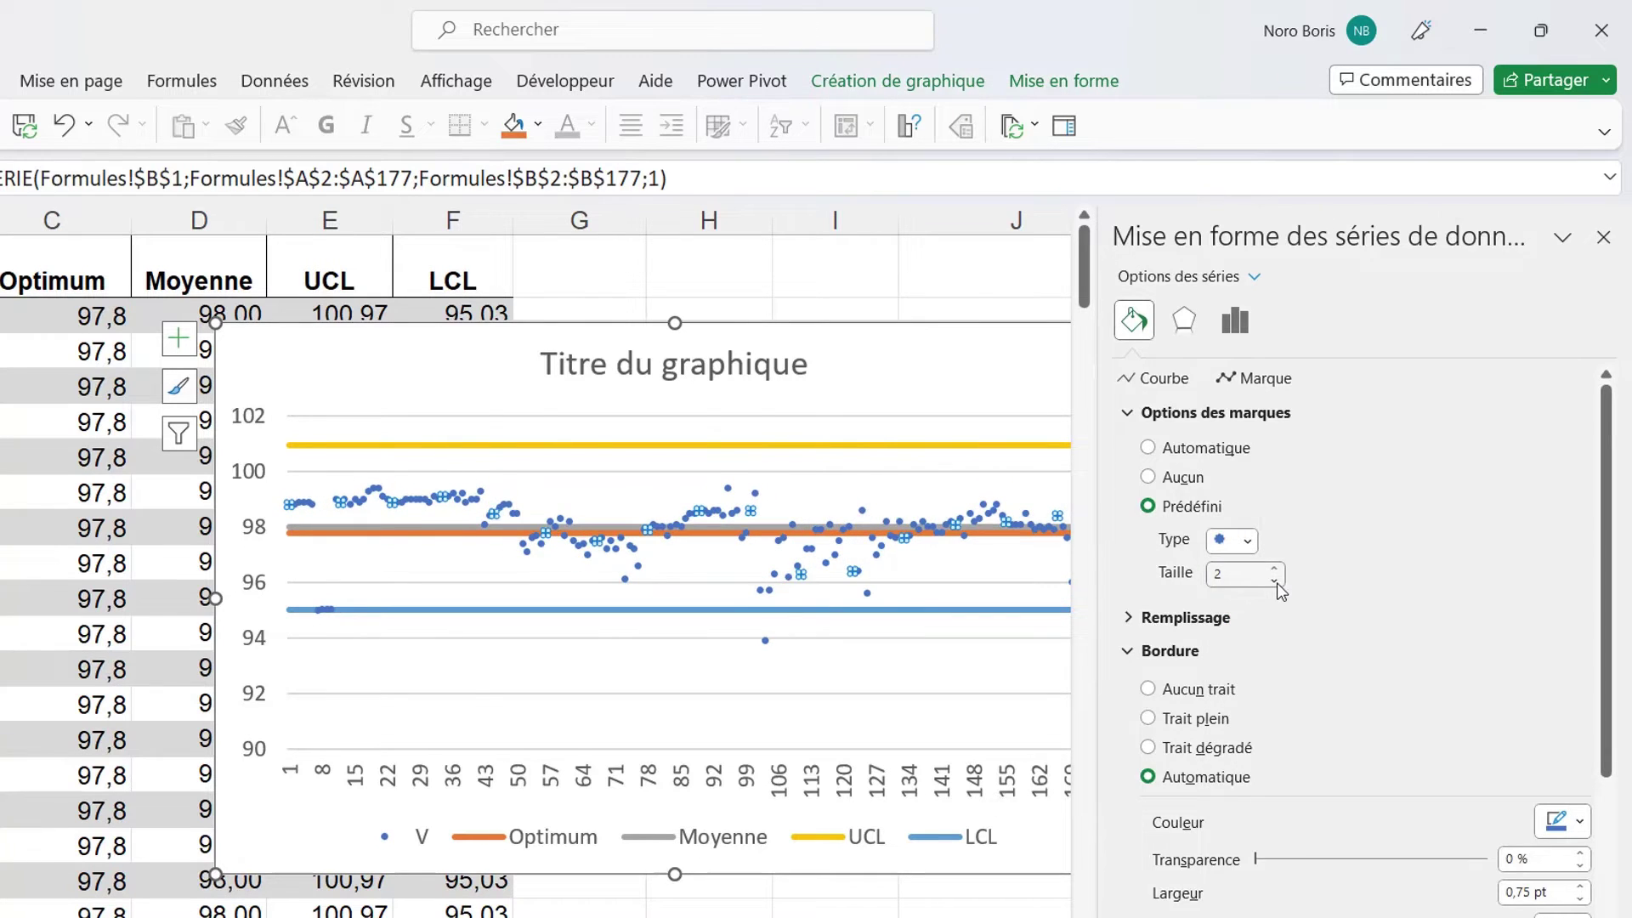
{"action": "left_click", "coordinate": [1197, 527]}
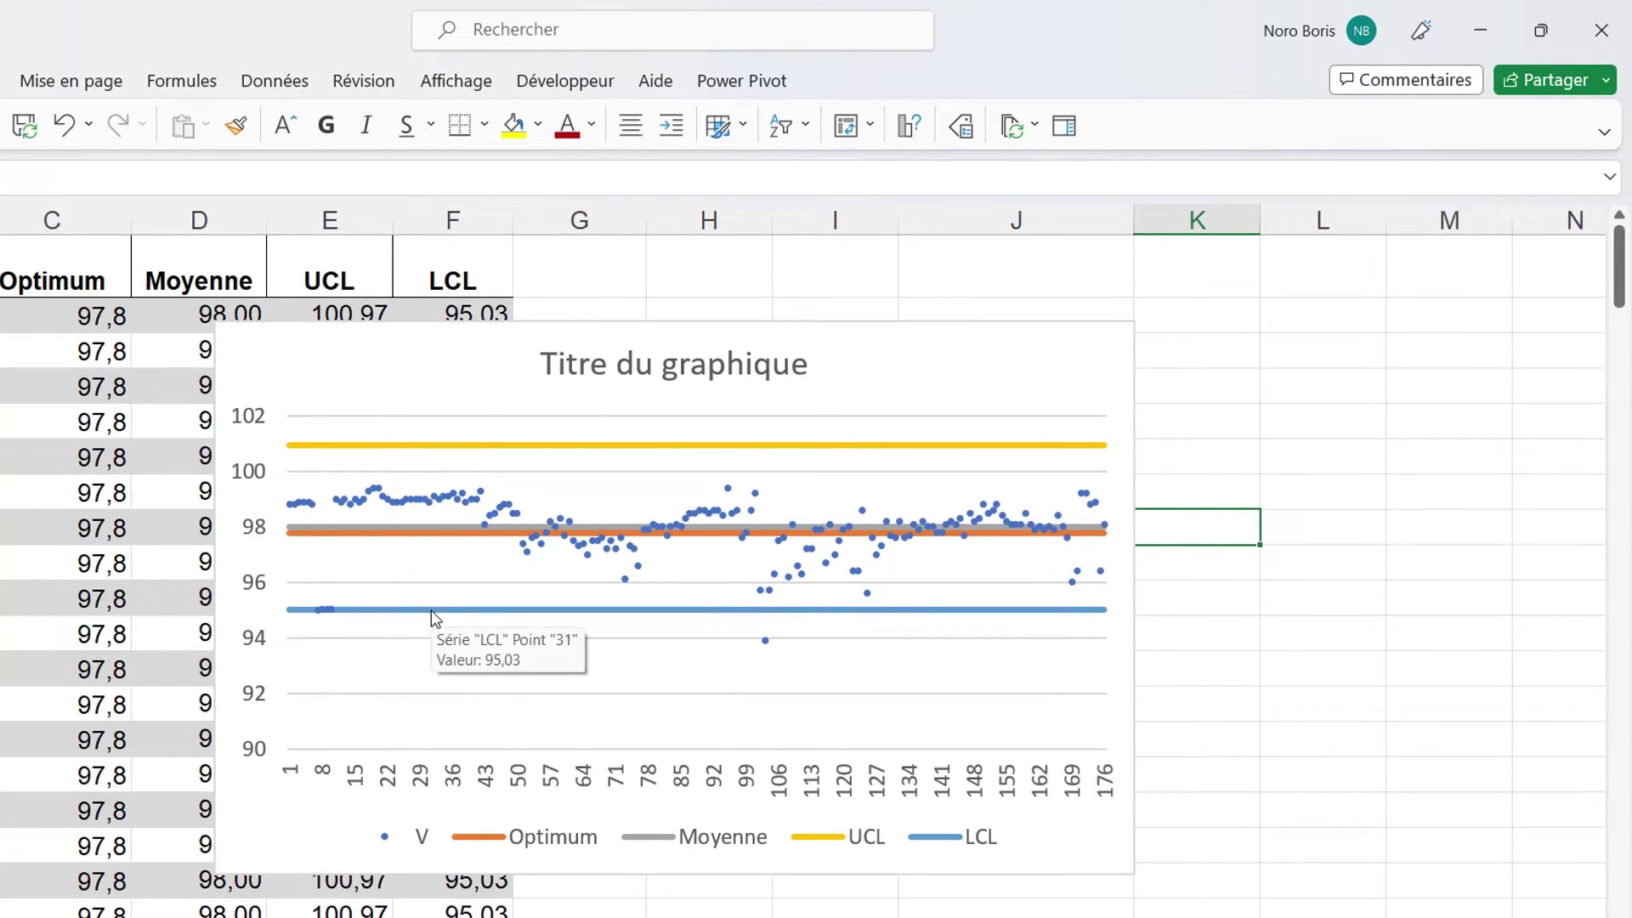
{"action": "left_click", "coordinate": [435, 611]}
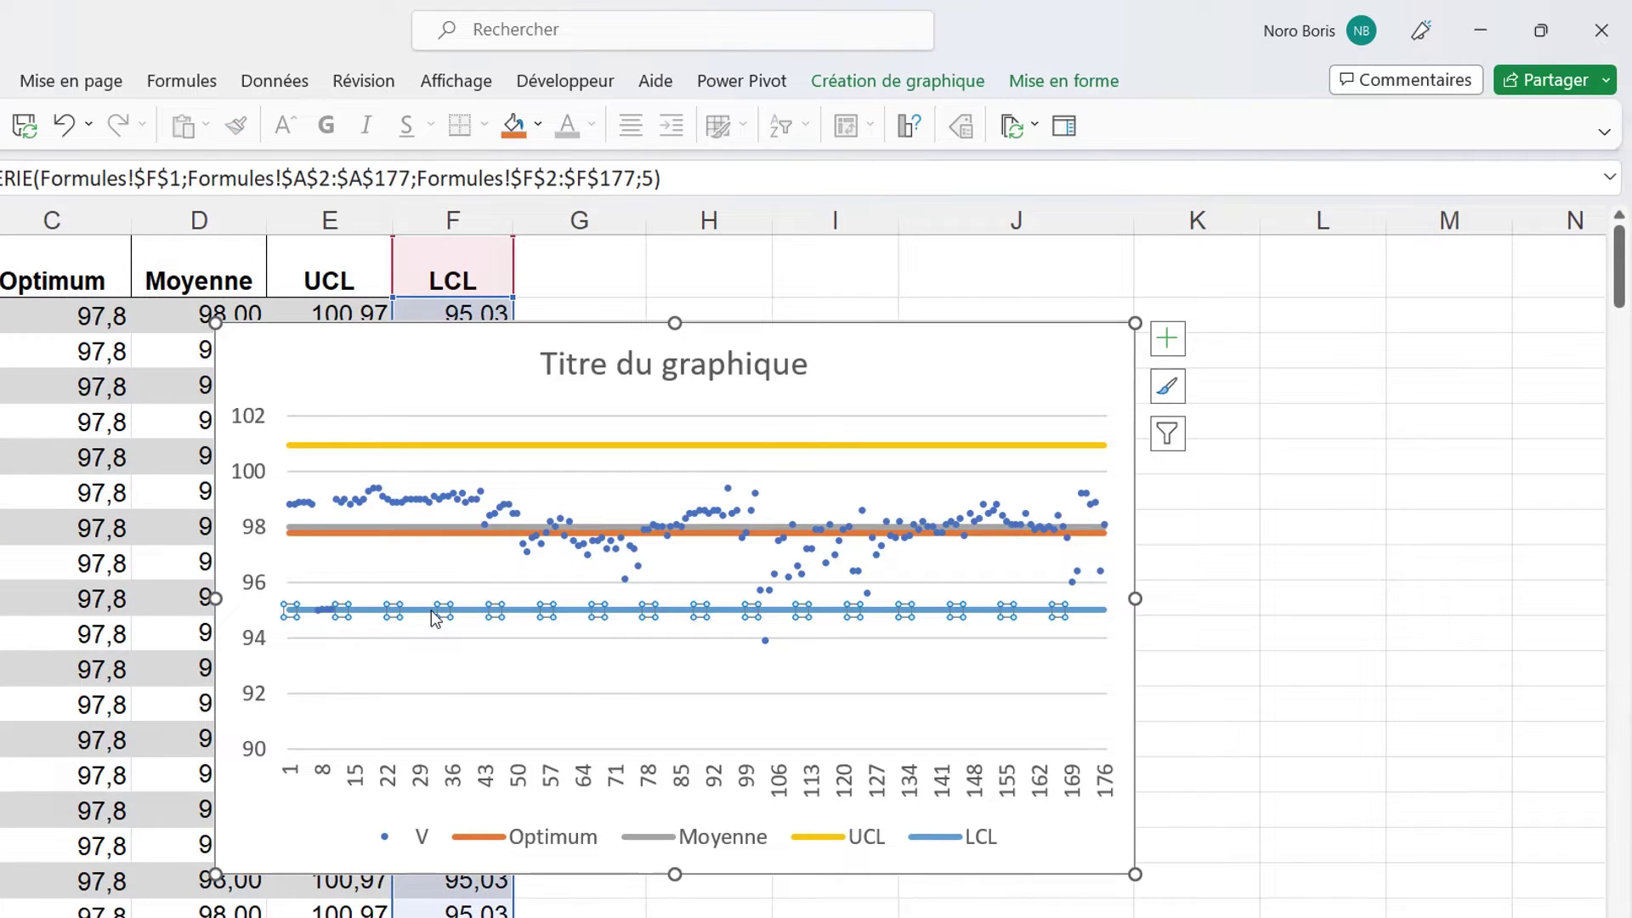
Format the LCL line as a grey line 0,75 pt wide.
{"action": "right_click", "coordinate": [432, 610]}
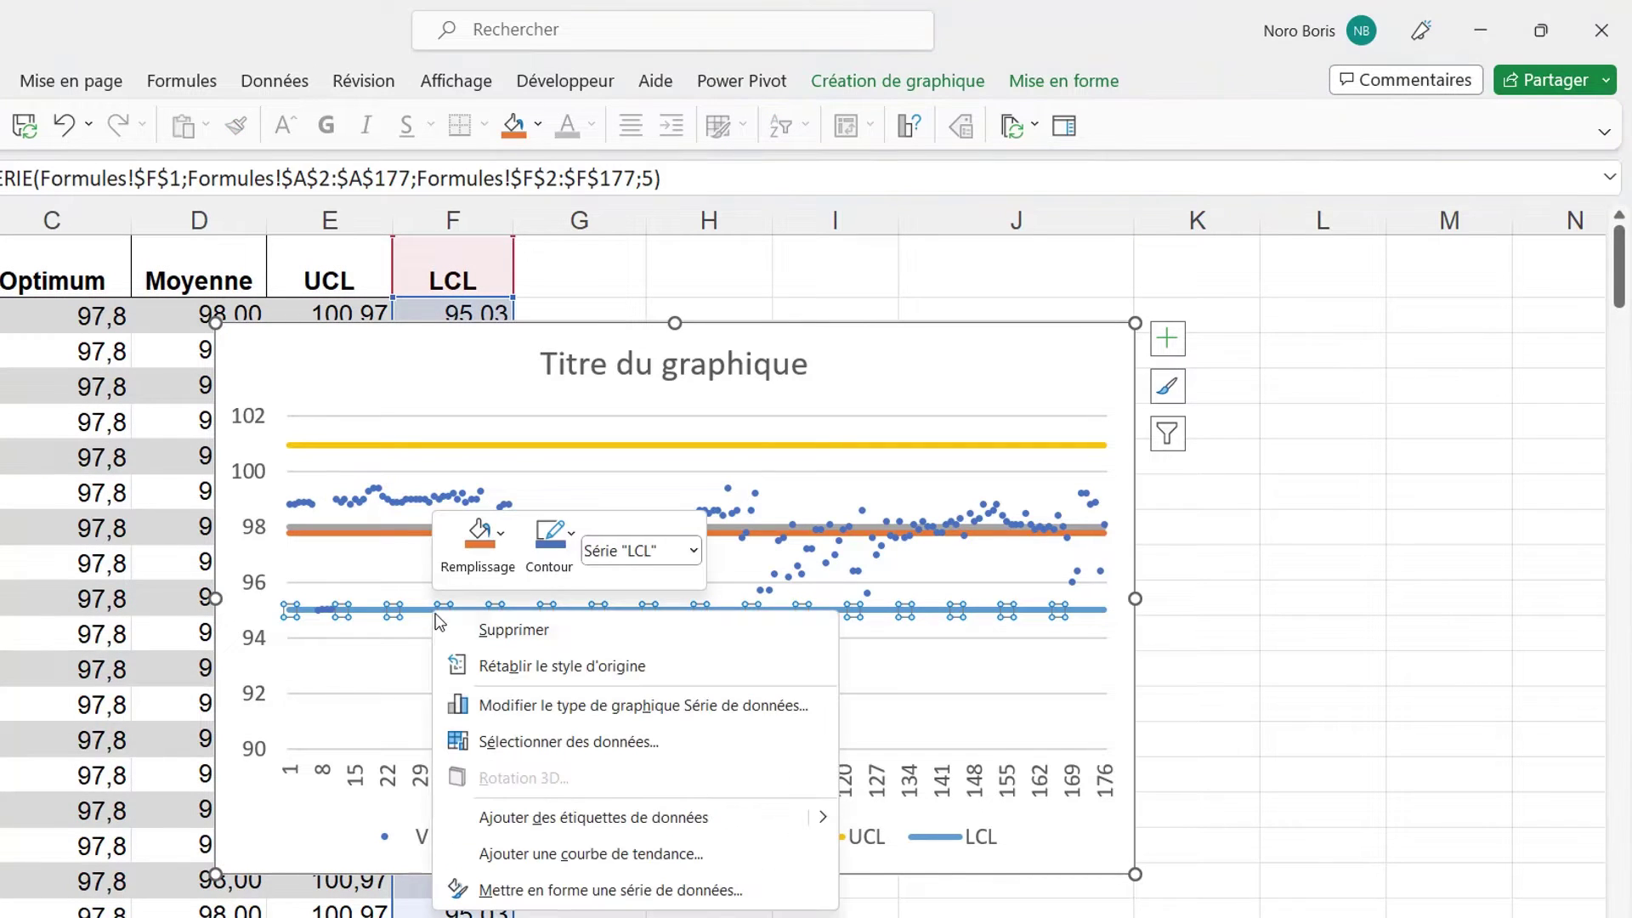
{"action": "left_click", "coordinate": [526, 890]}
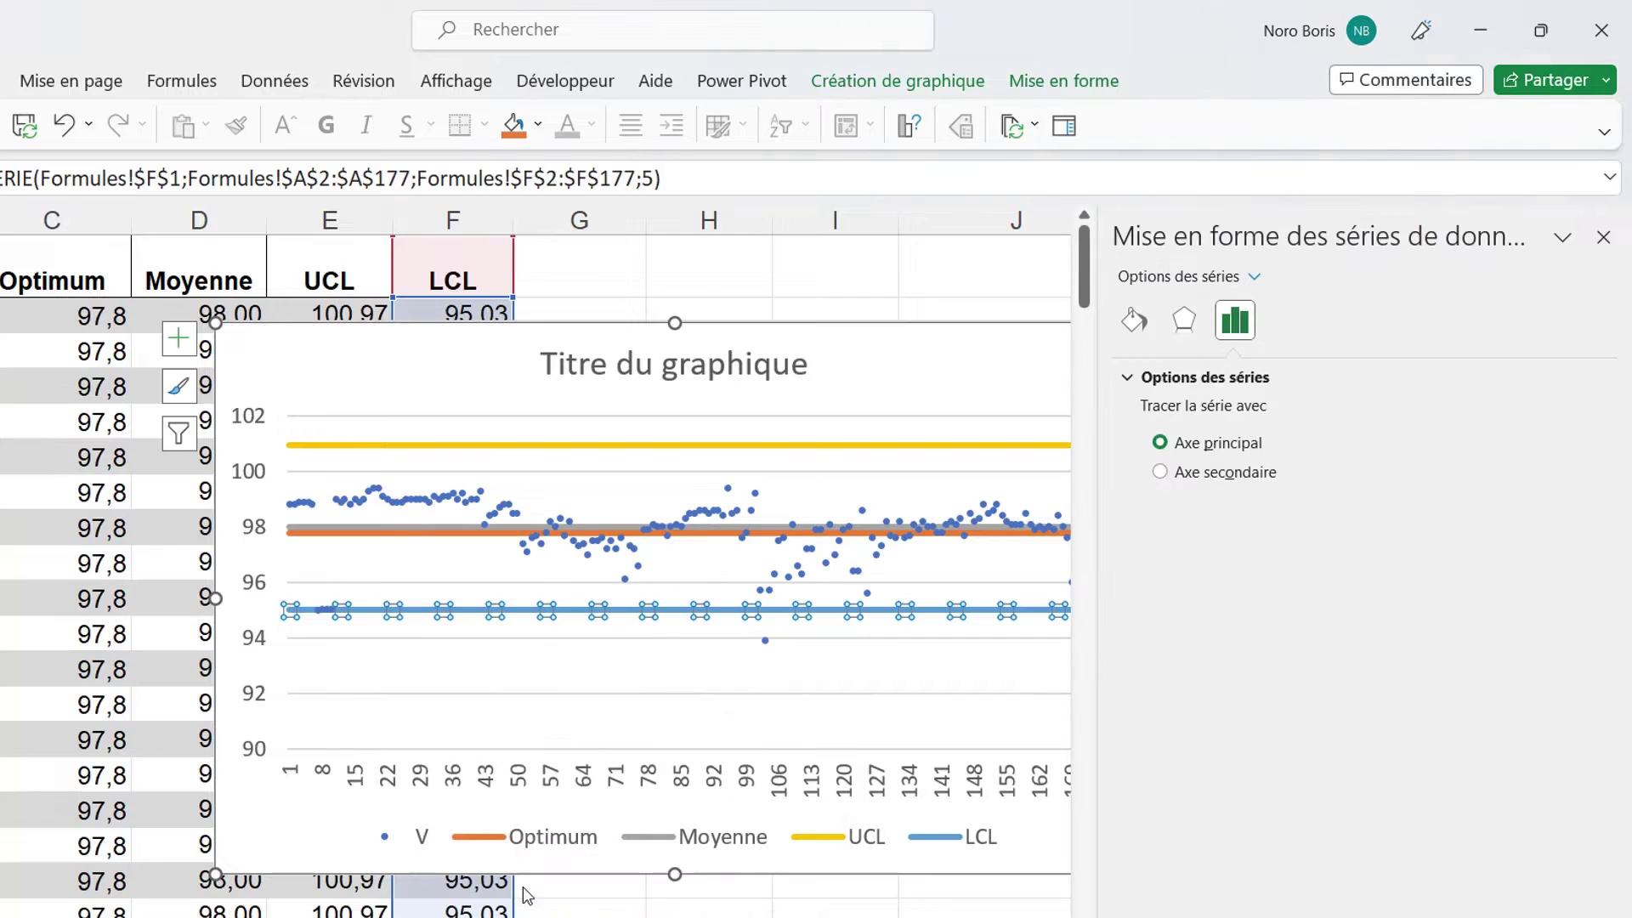
{"action": "left_click", "coordinate": [1134, 320]}
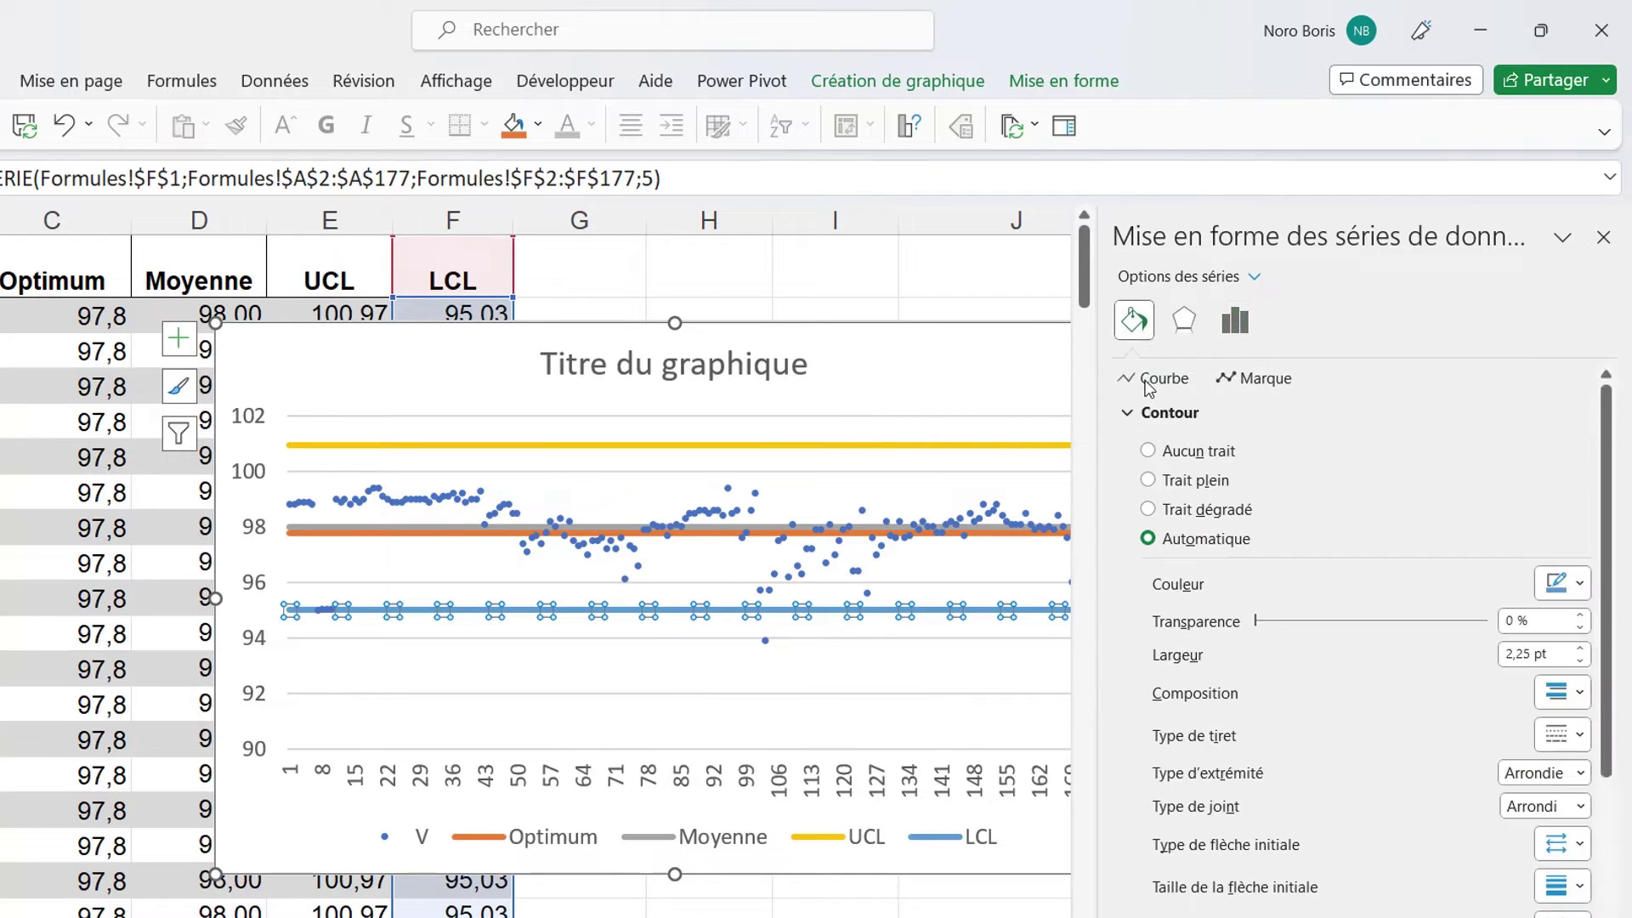
{"action": "left_click", "coordinate": [1579, 585]}
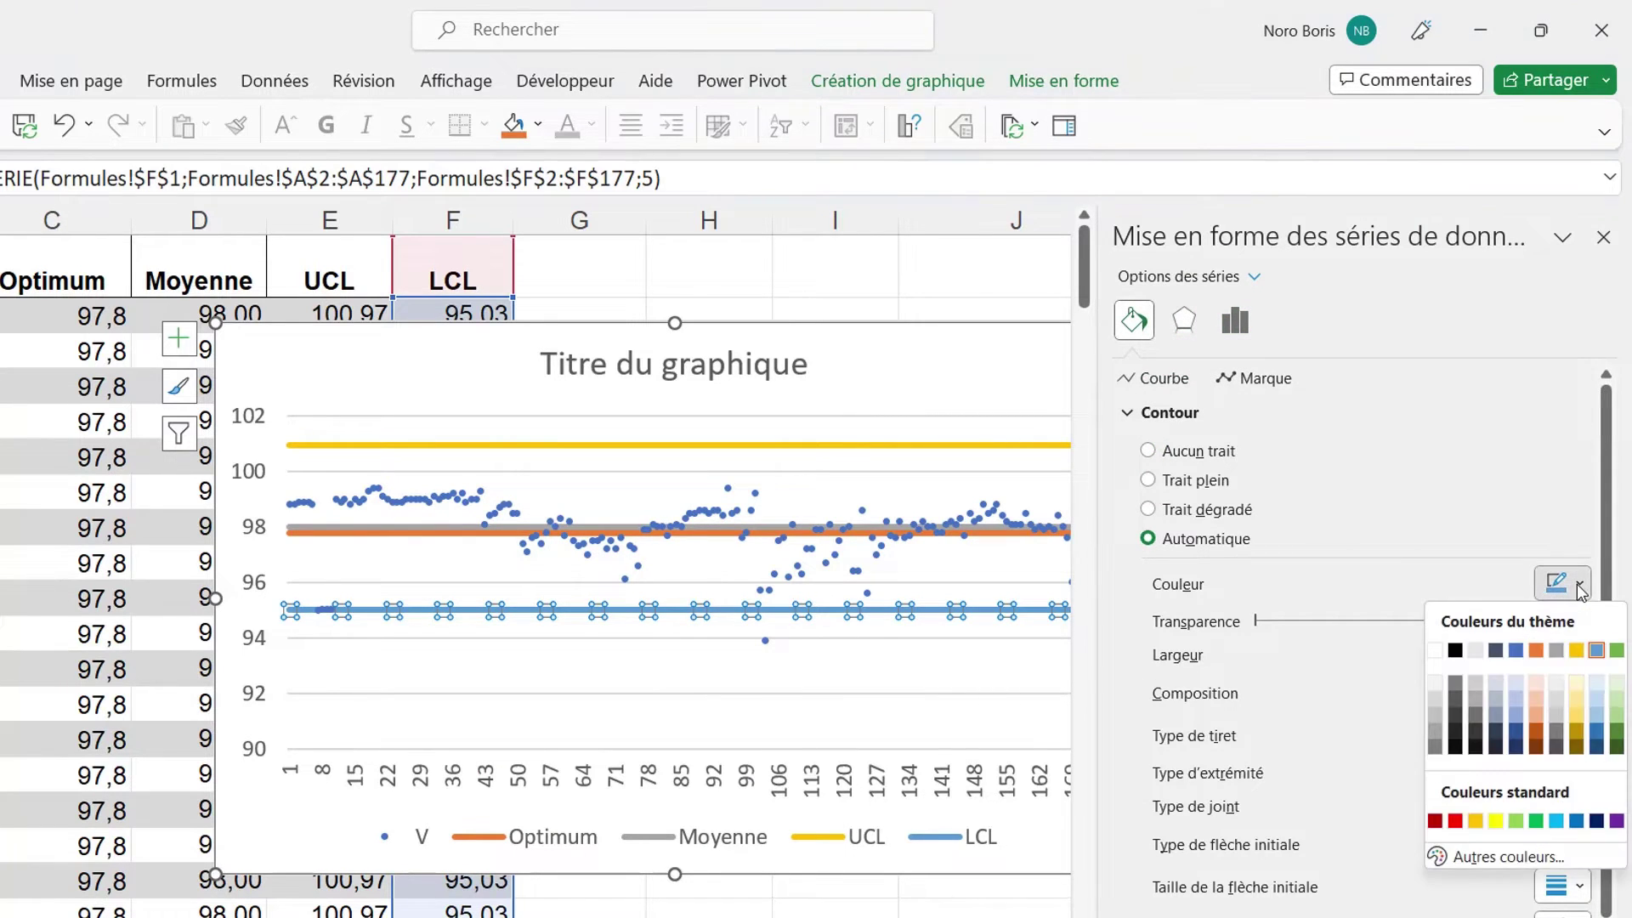
{"action": "left_click", "coordinate": [1476, 698]}
{"action": "left_click", "coordinate": [1579, 661]}
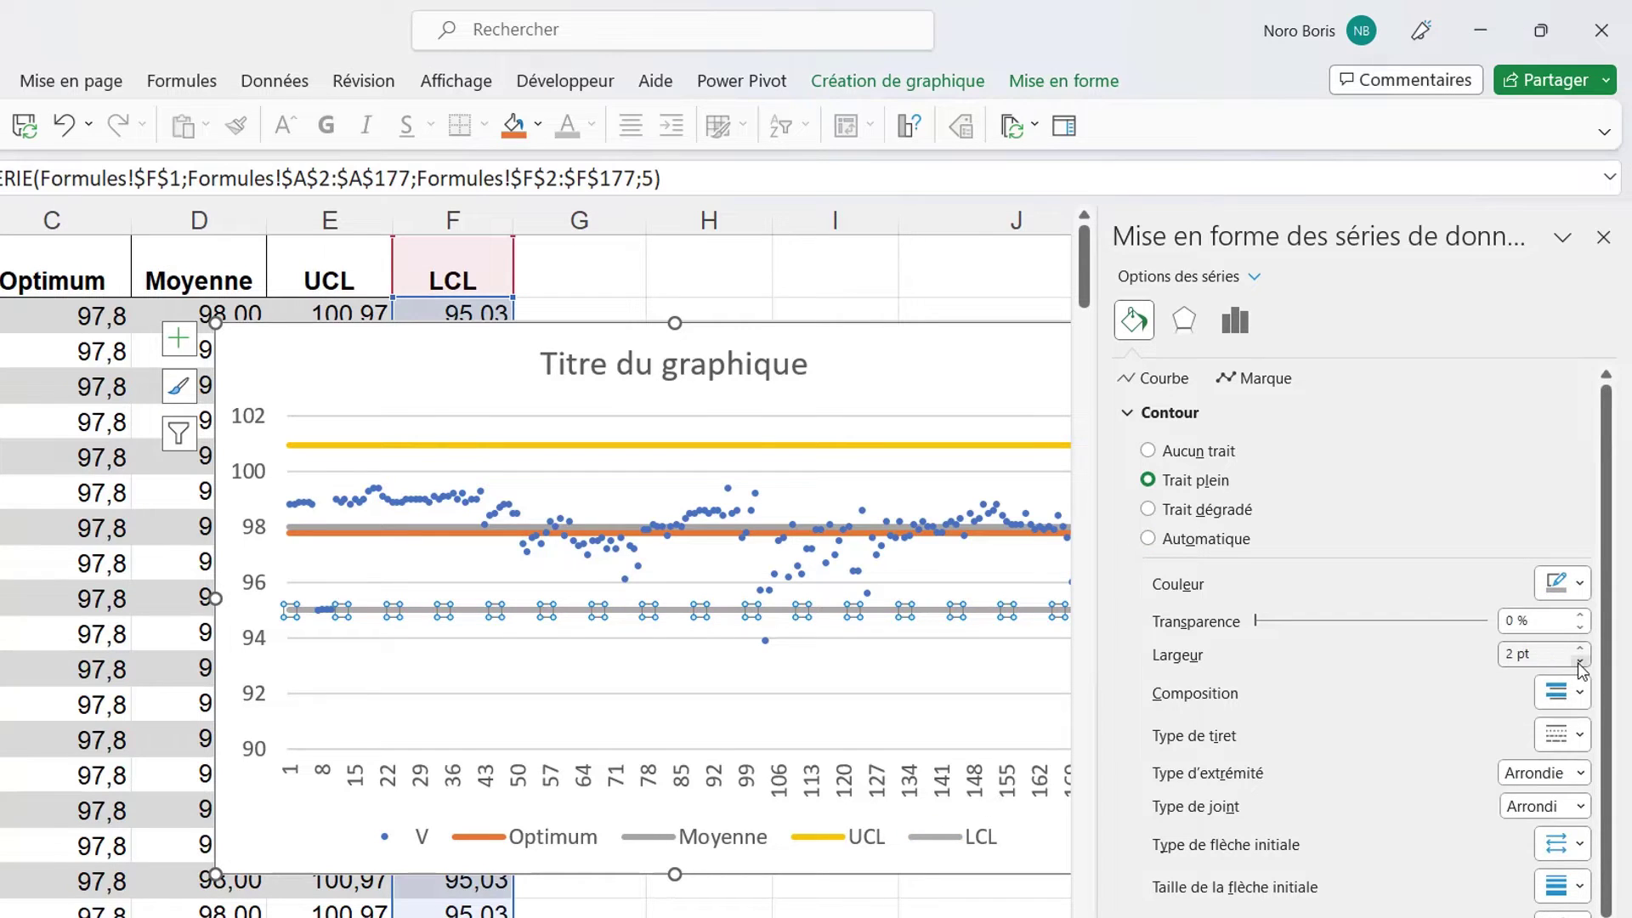
{"action": "left_click", "coordinate": [1580, 661]}
{"action": "left_click", "coordinate": [1580, 661]}
{"action": "left_click", "coordinate": [1579, 661]}
{"action": "left_click", "coordinate": [1579, 661]}
{"action": "left_click", "coordinate": [1579, 662]}
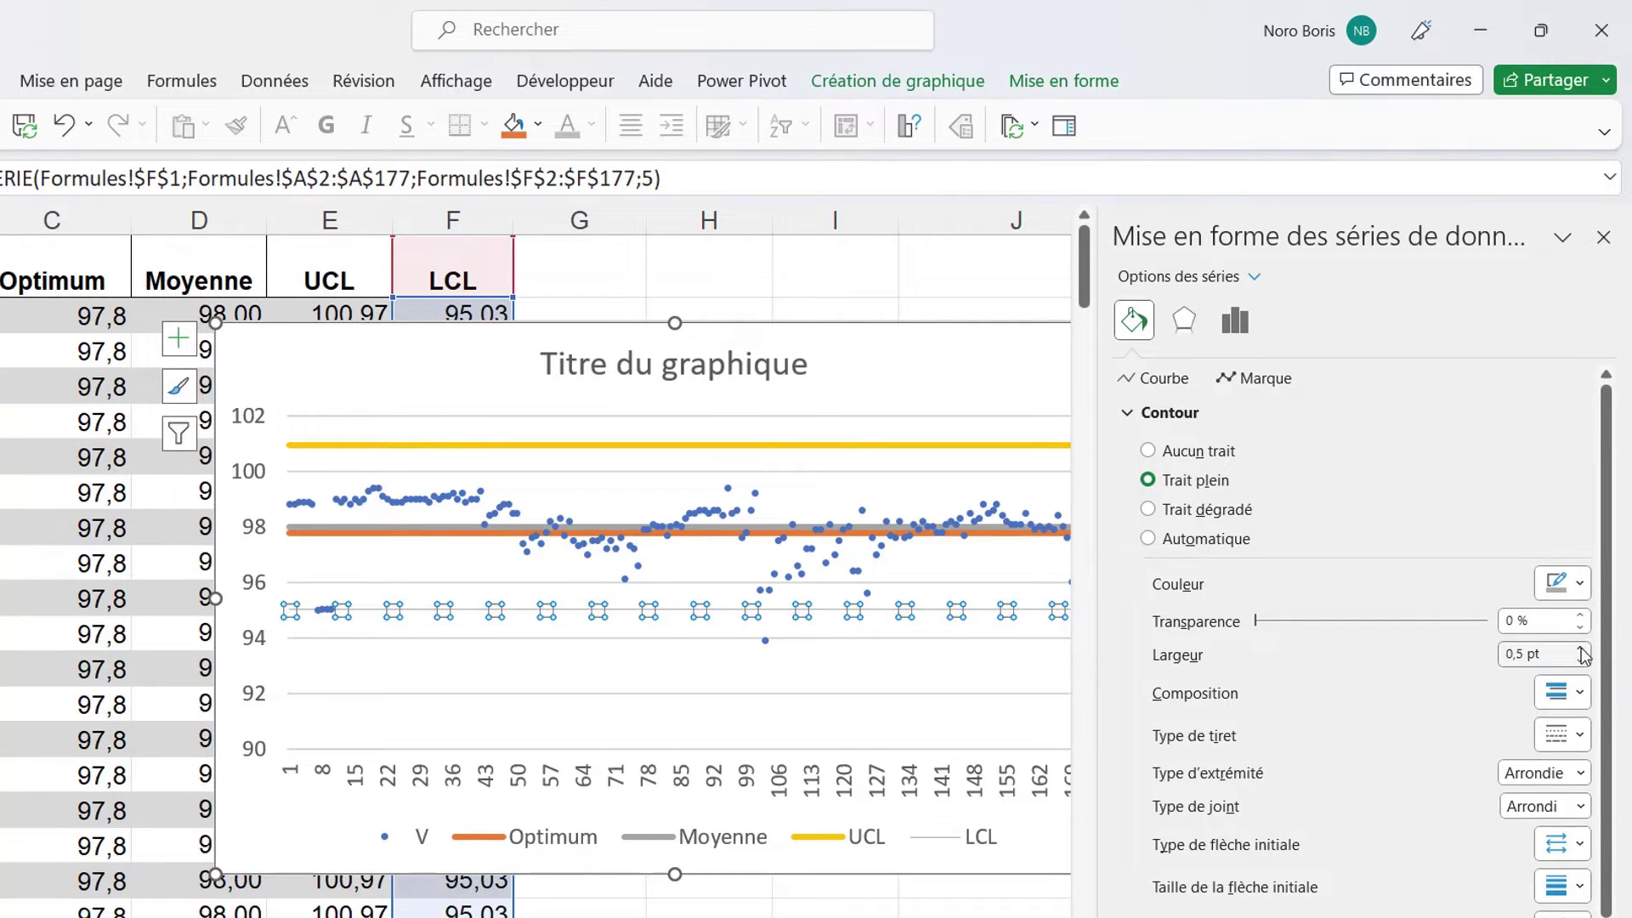
{"action": "left_click", "coordinate": [1583, 650]}
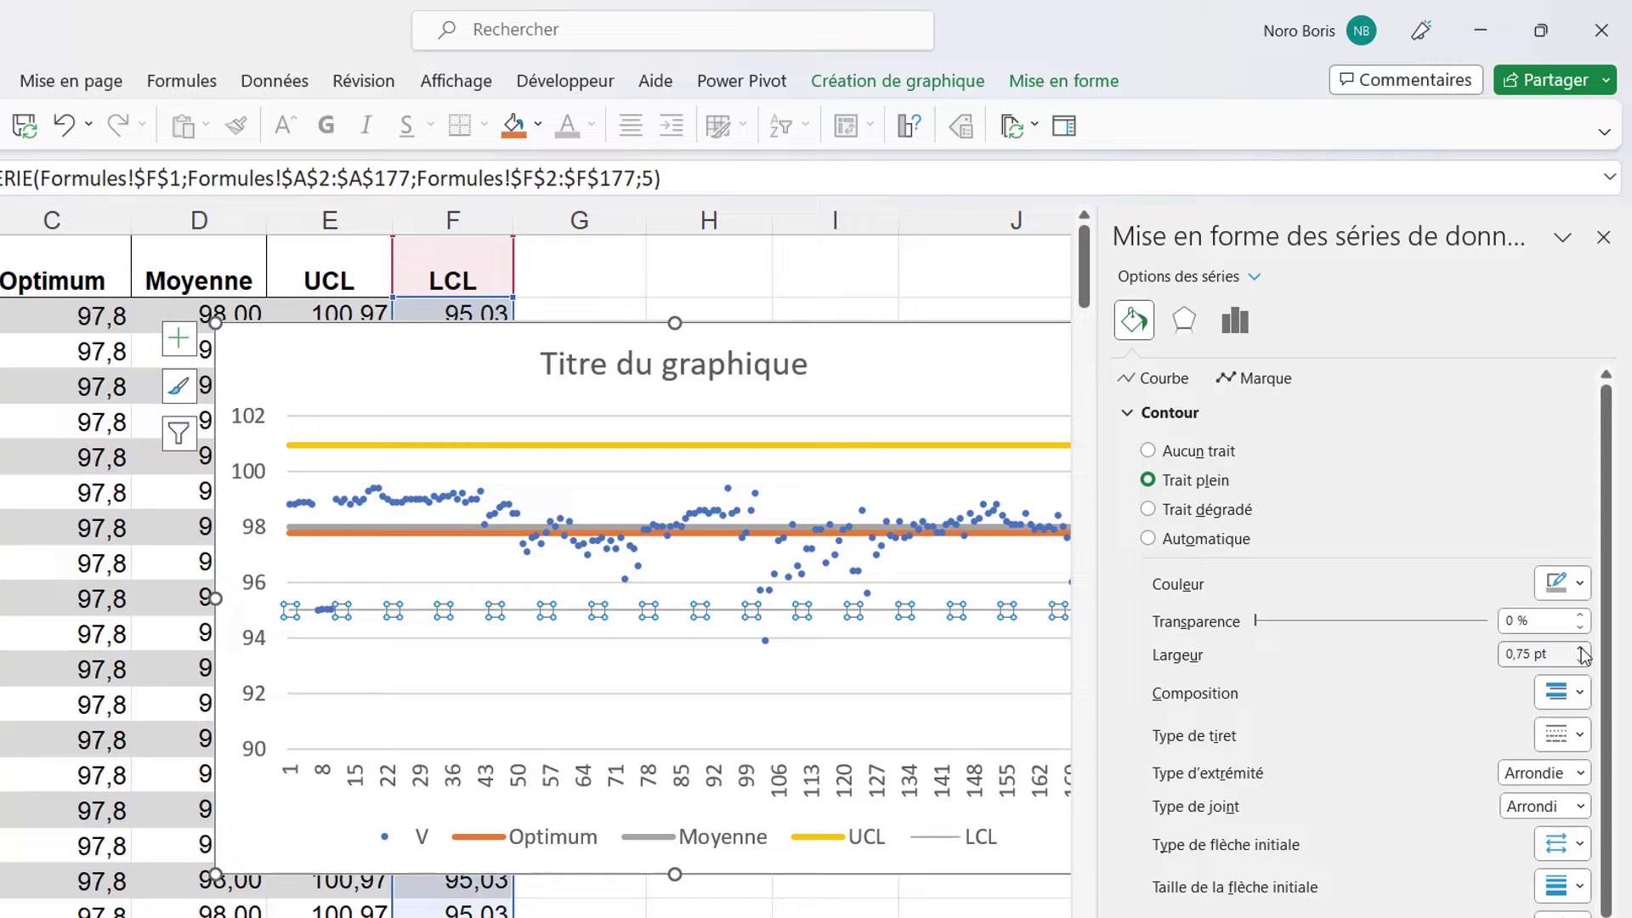
{"action": "left_click", "coordinate": [743, 710]}
{"action": "left_click", "coordinate": [1603, 237]}
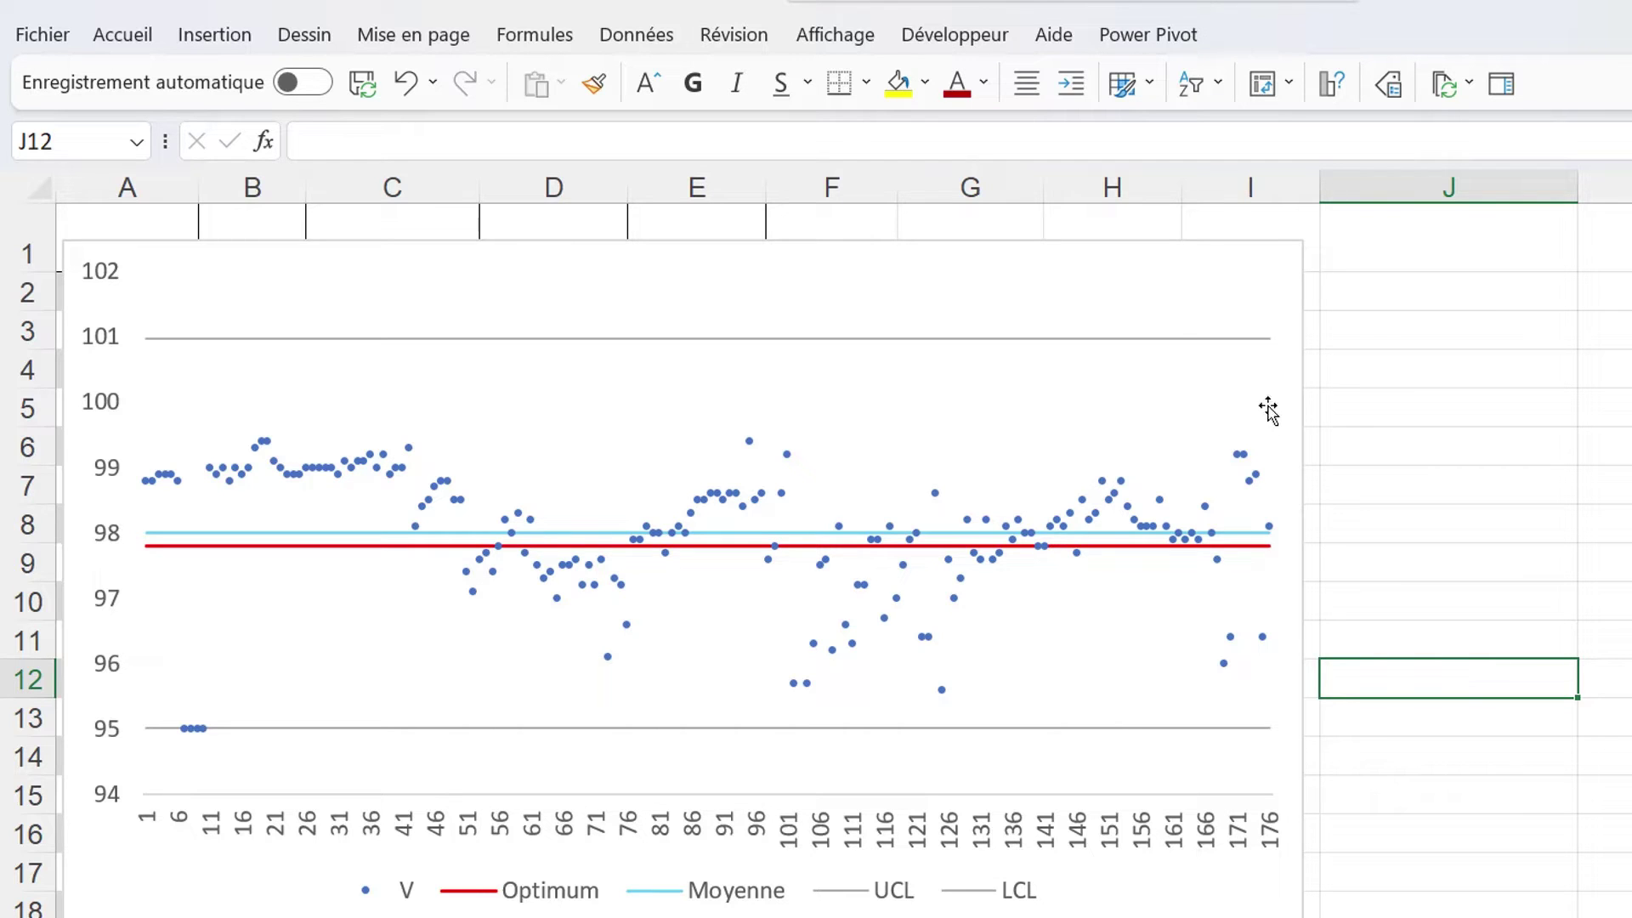
Save the chart as a template named control_chart.
{"action": "left_click", "coordinate": [1137, 252]}
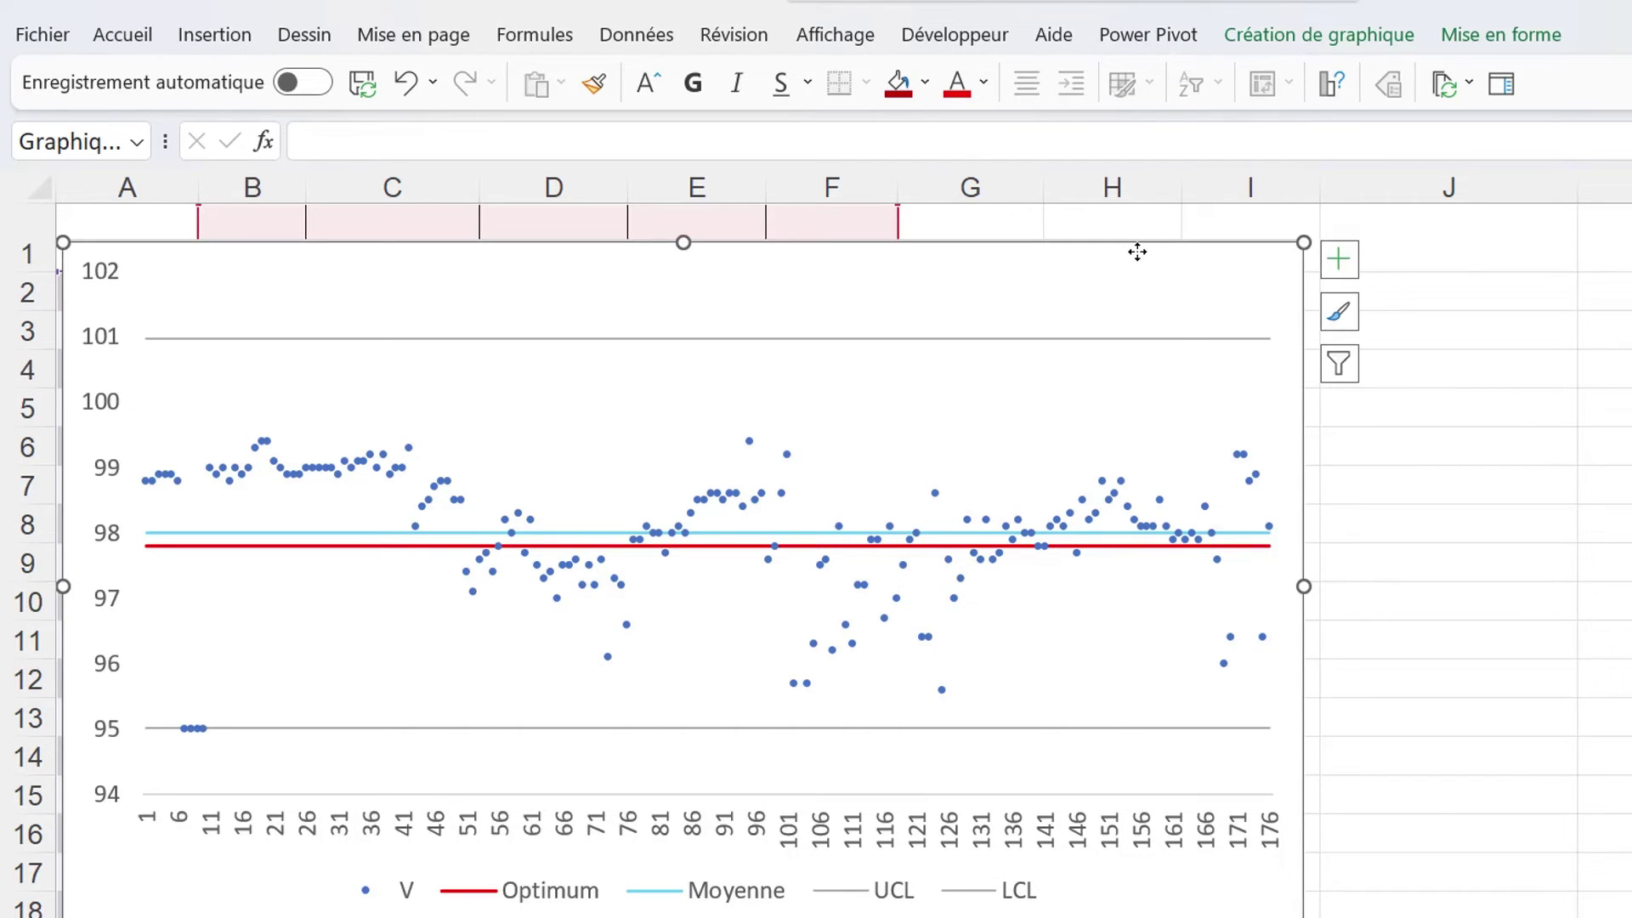
{"action": "right_click", "coordinate": [1137, 252]}
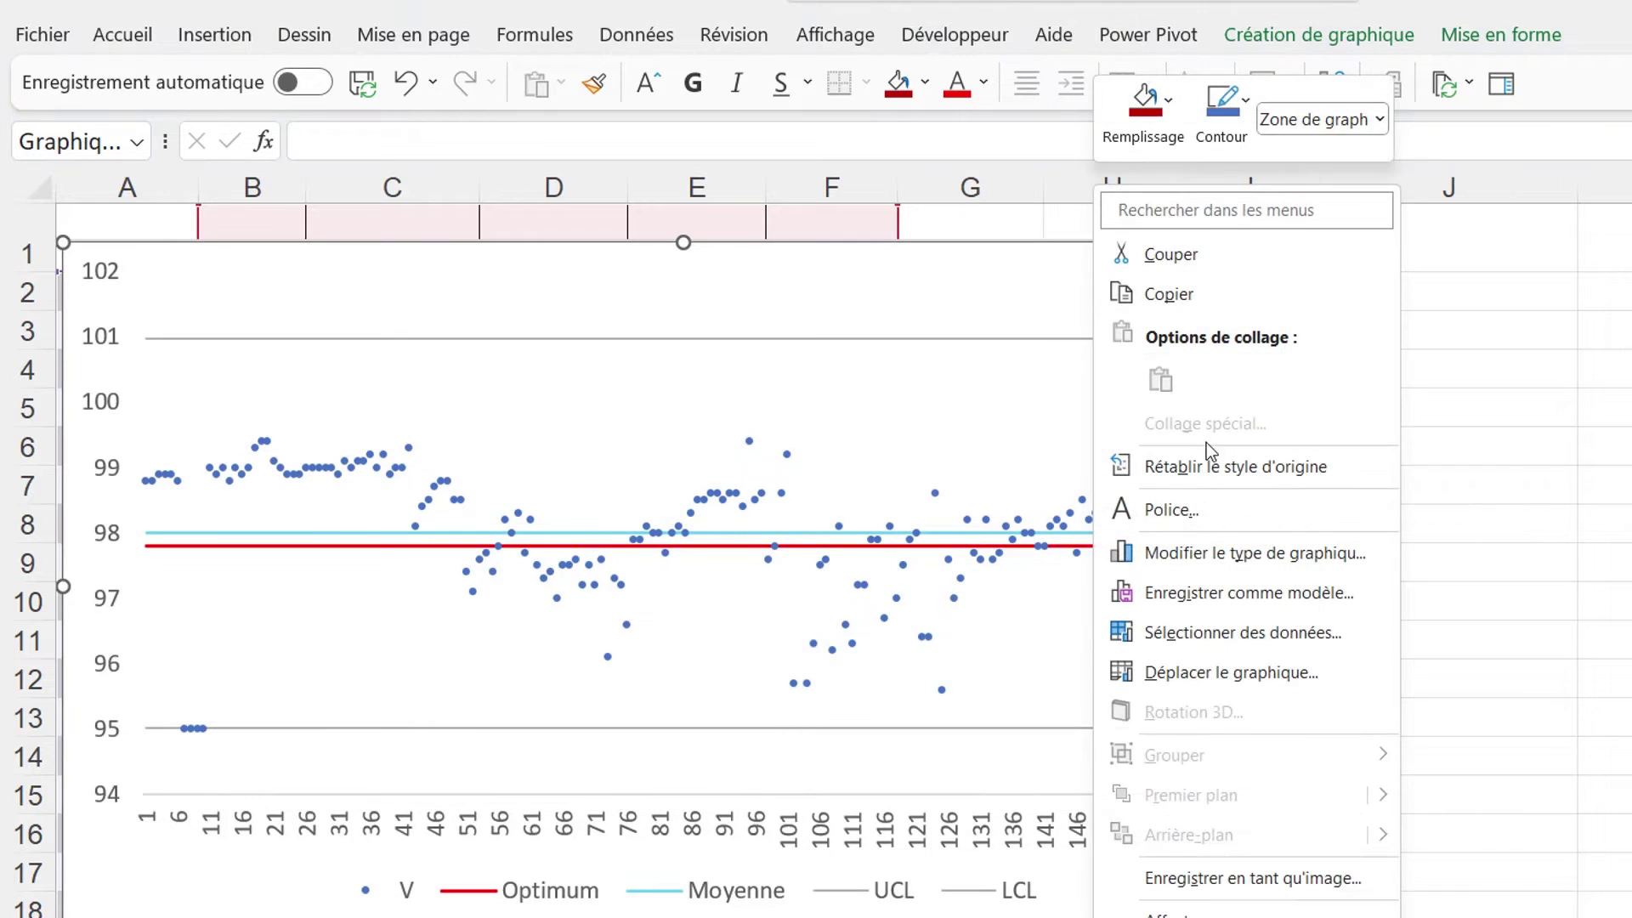
{"action": "left_click", "coordinate": [1204, 595]}
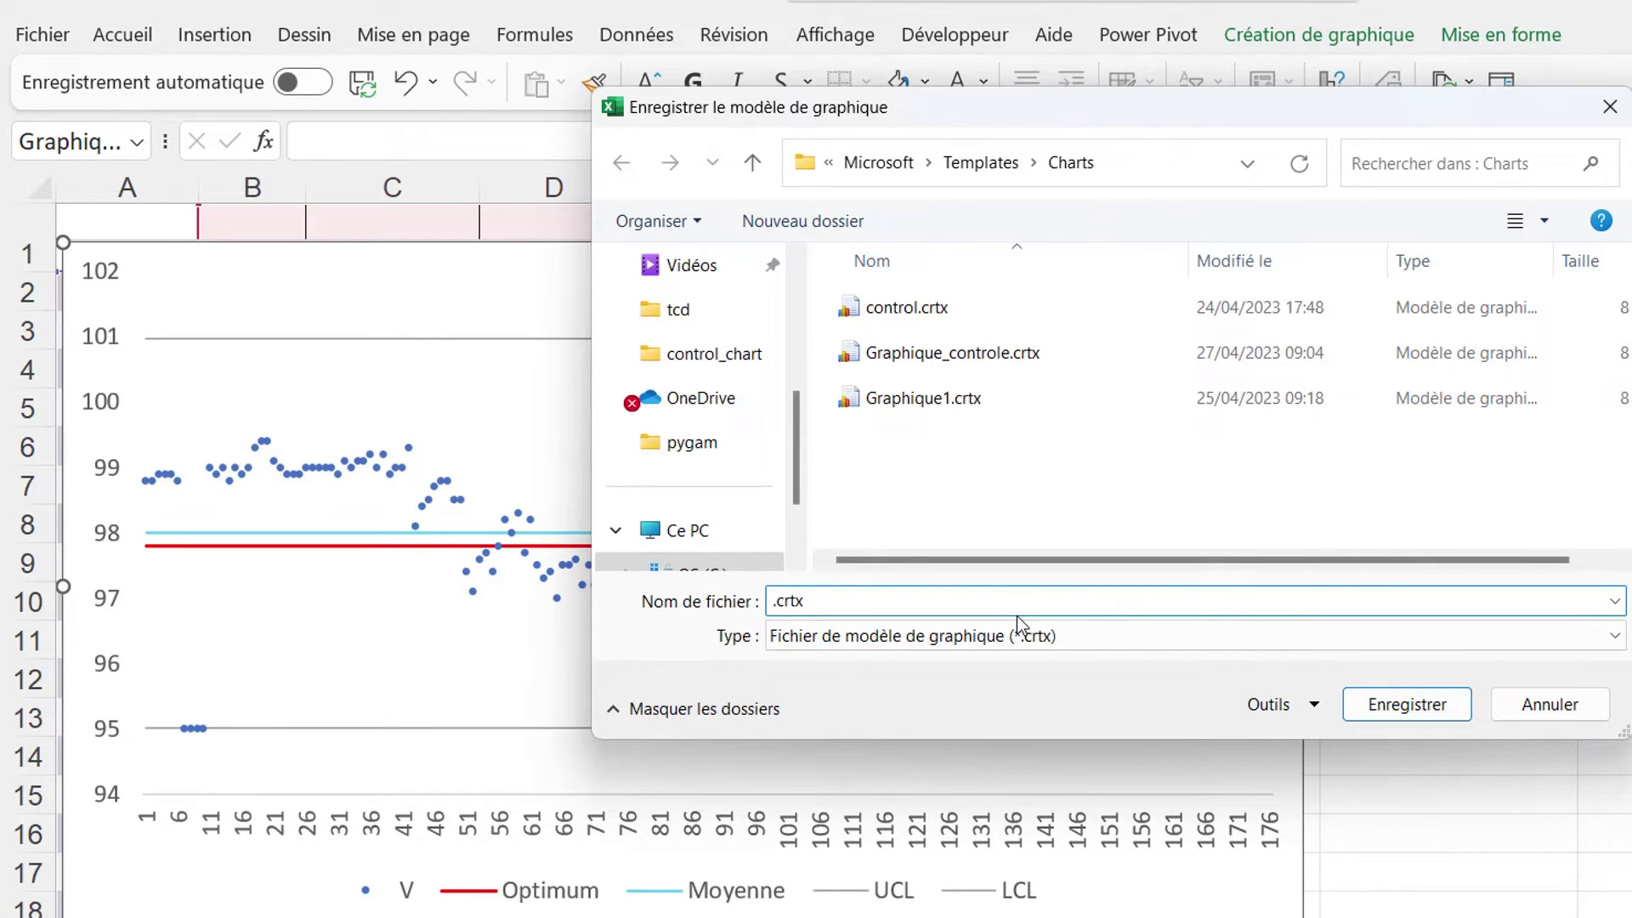
{"action": "type", "text": "control_chart"}
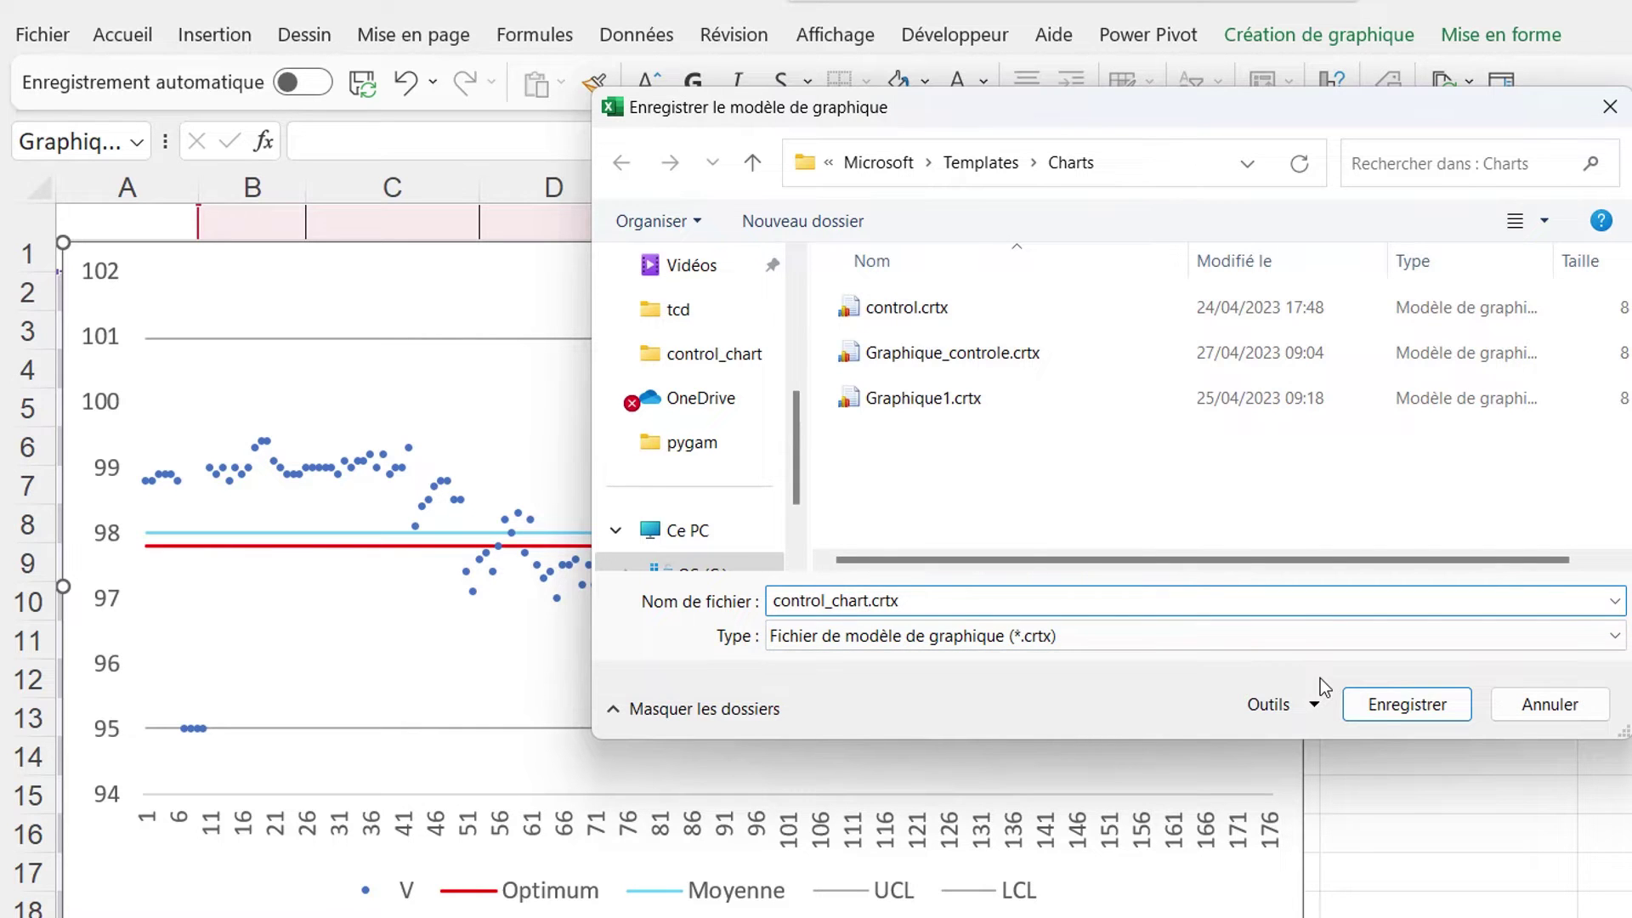
{"action": "left_click", "coordinate": [1379, 719]}
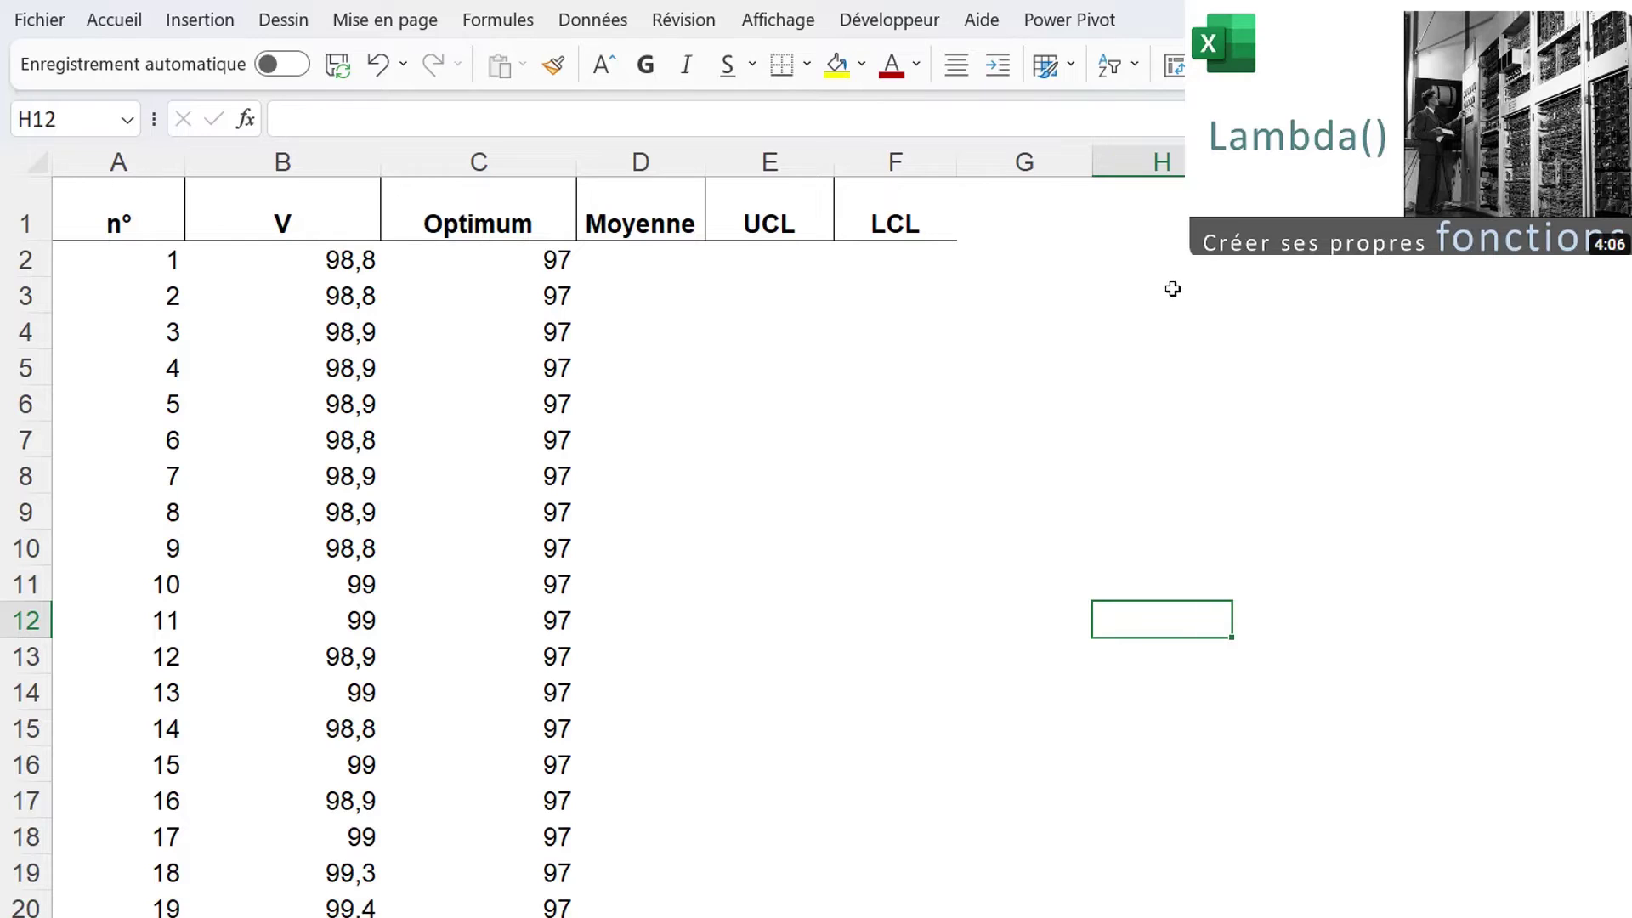
In H1, start =LAMBDA(plage; with MOYENNE(plage); on a new line.
{"action": "left_click", "coordinate": [1189, 208]}
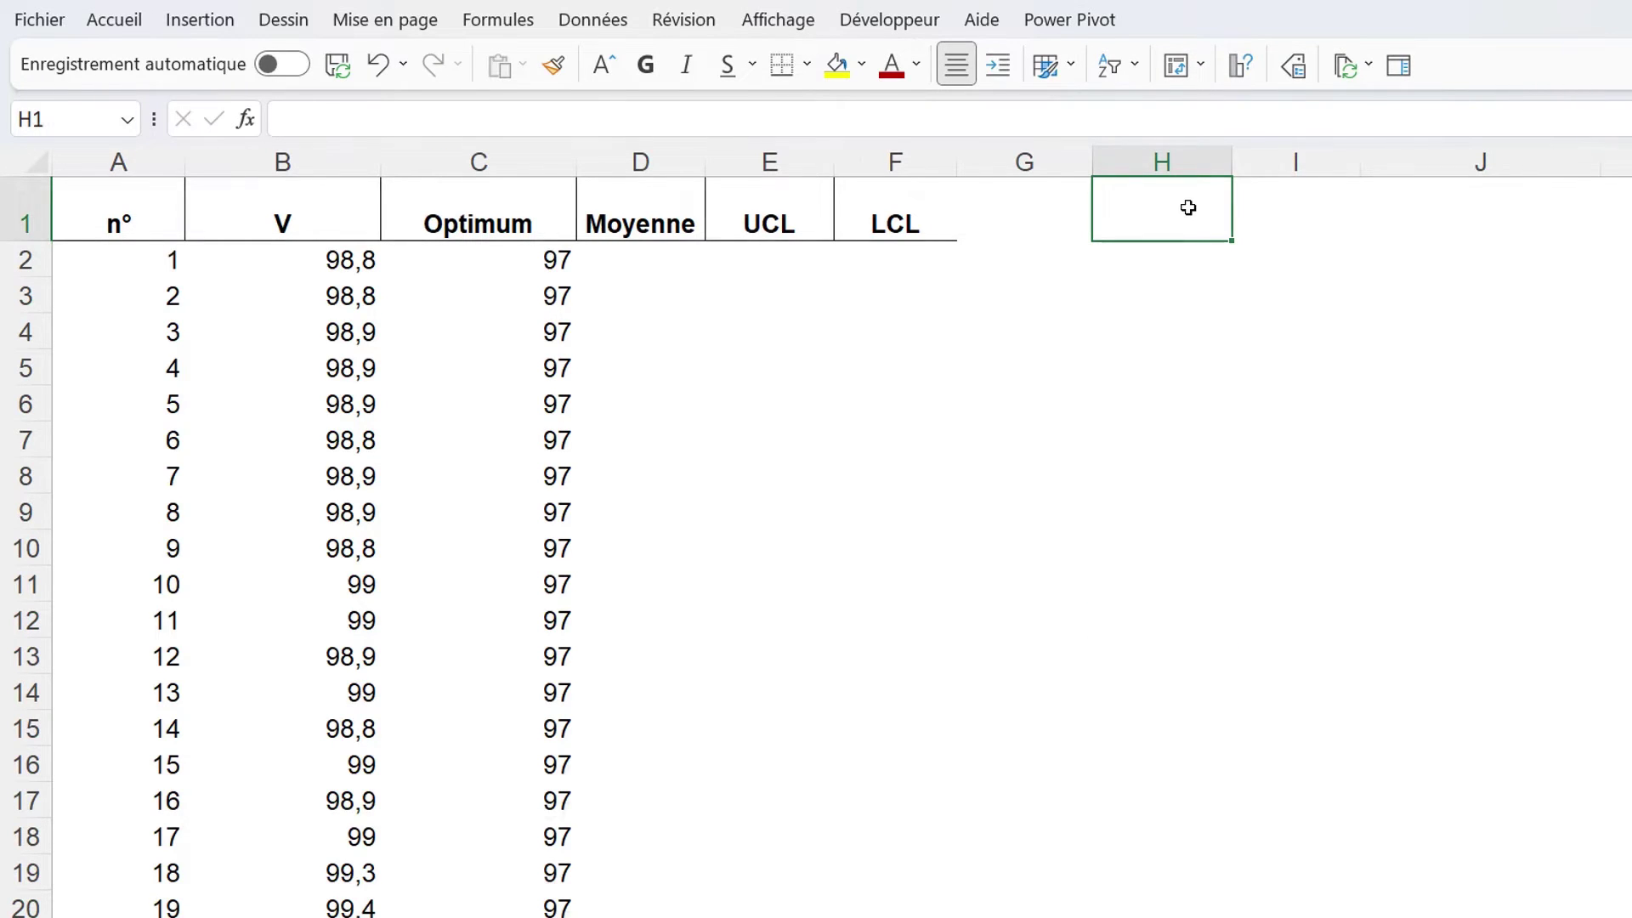
{"action": "type", "text": "=LAMBDA("}
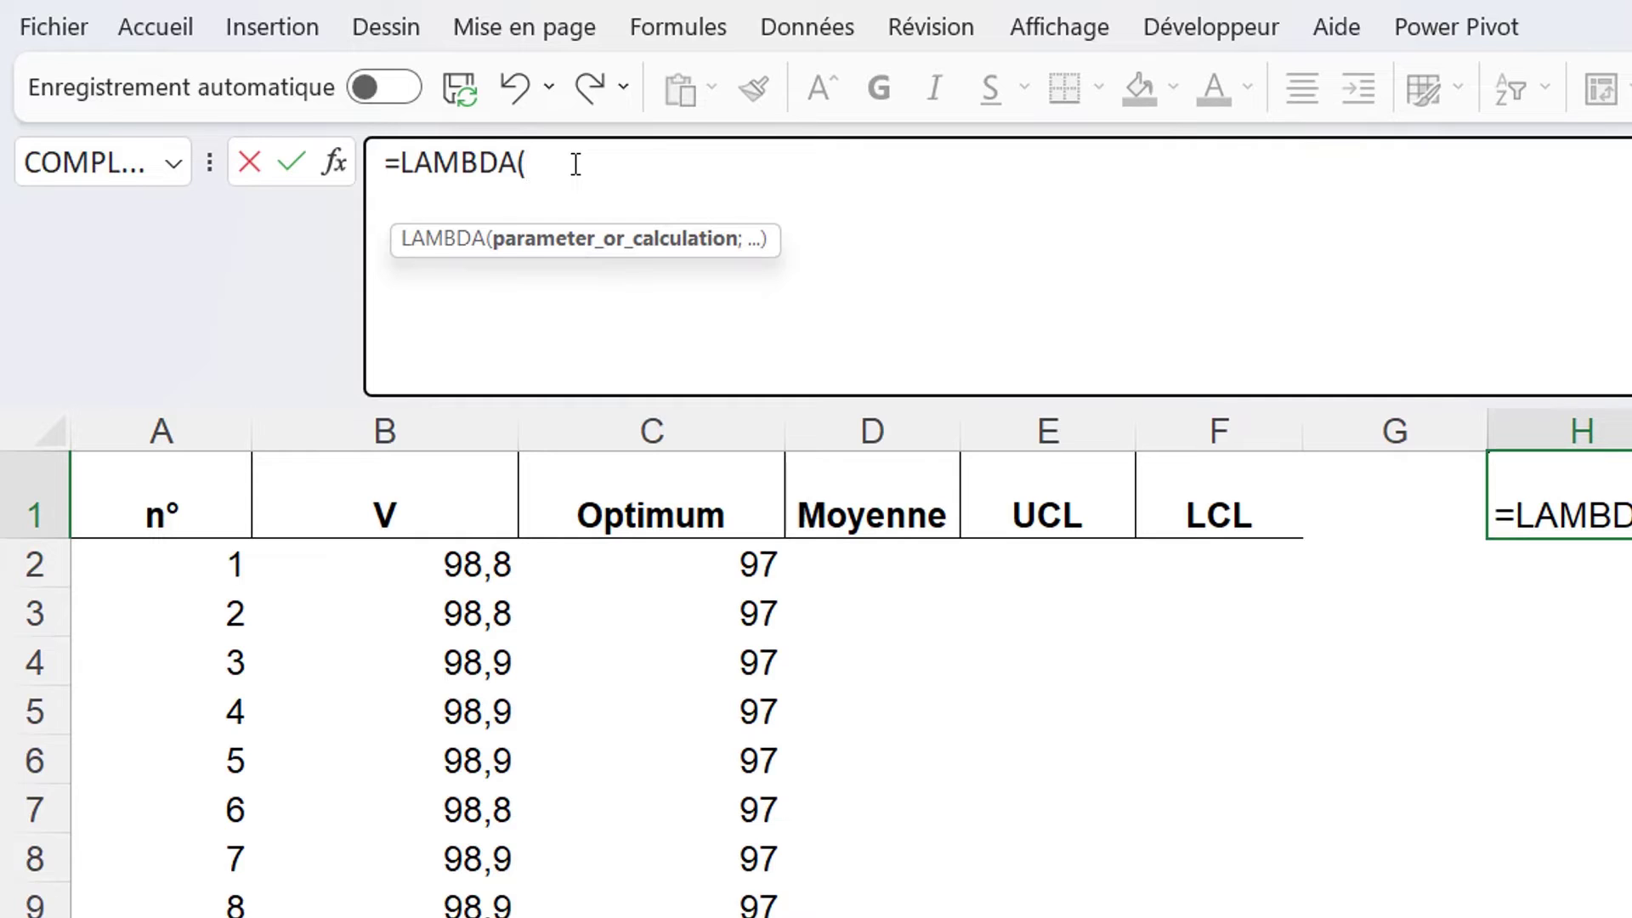
{"action": "type", "text": "plage;"}
{"action": "key", "text": "alt+Return"}
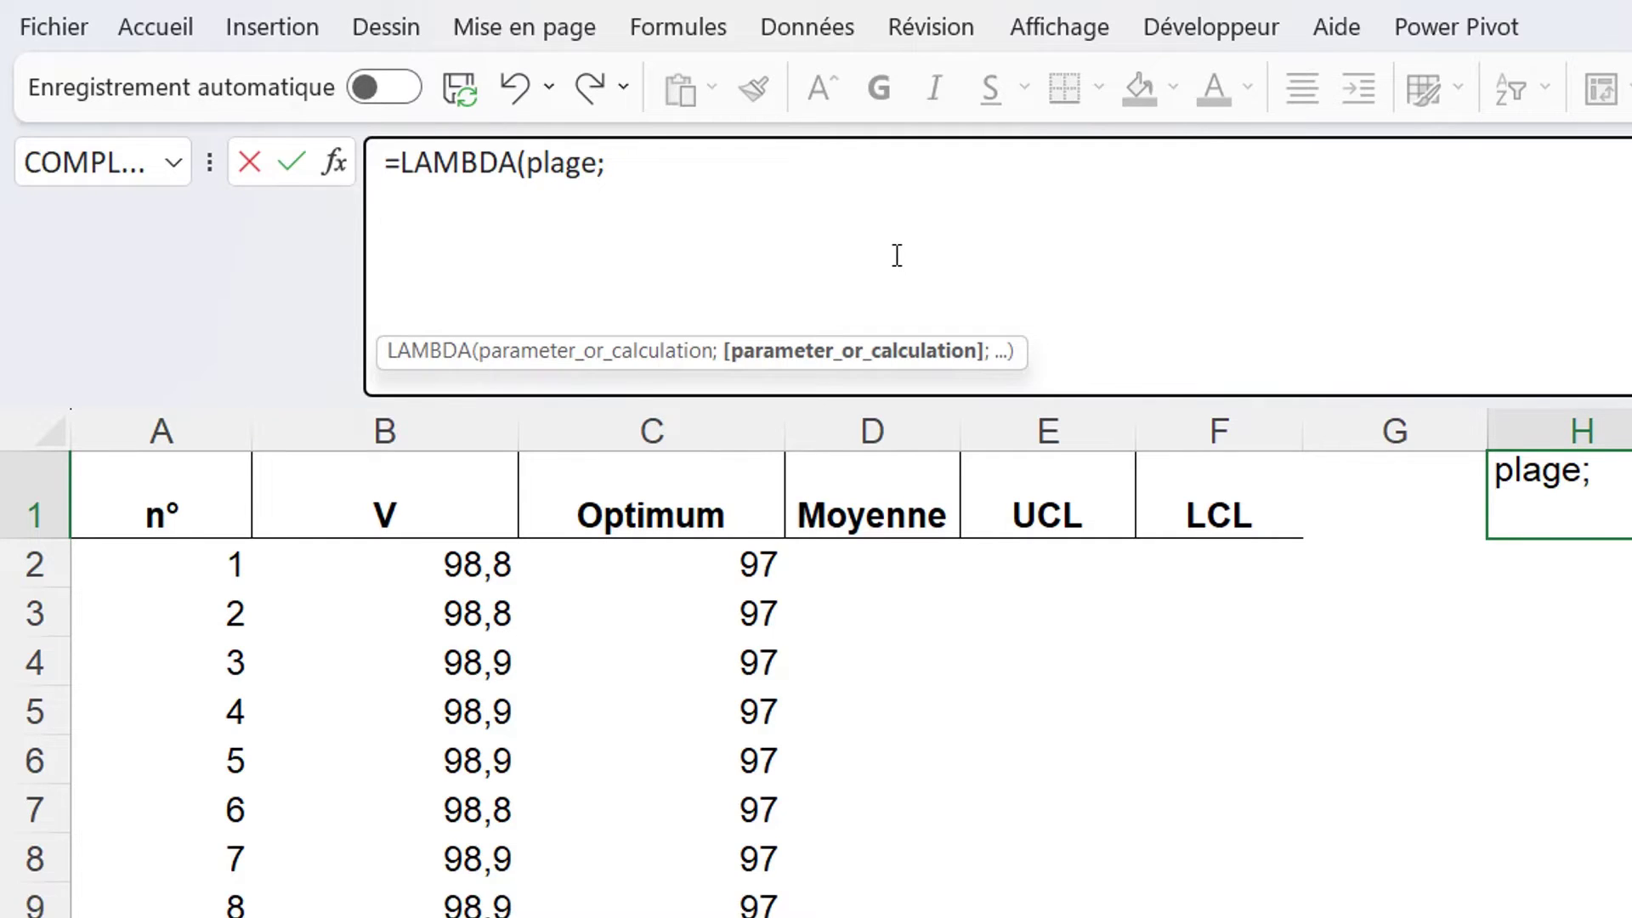
{"action": "type", "text": "MOYENNE("}
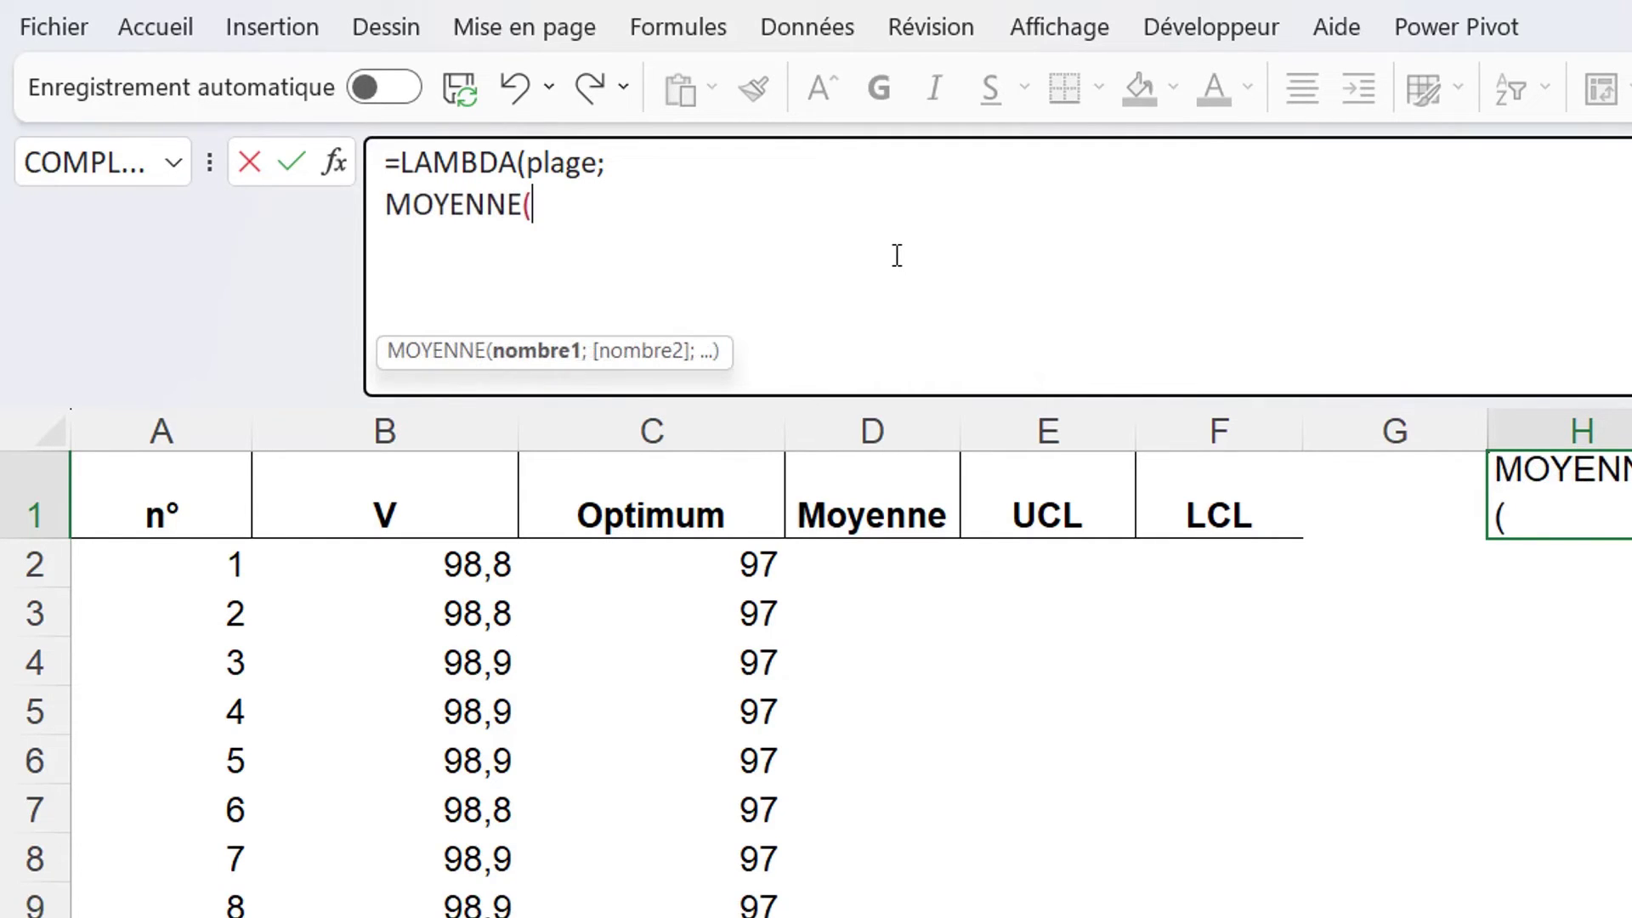
{"action": "type", "text": "pl"}
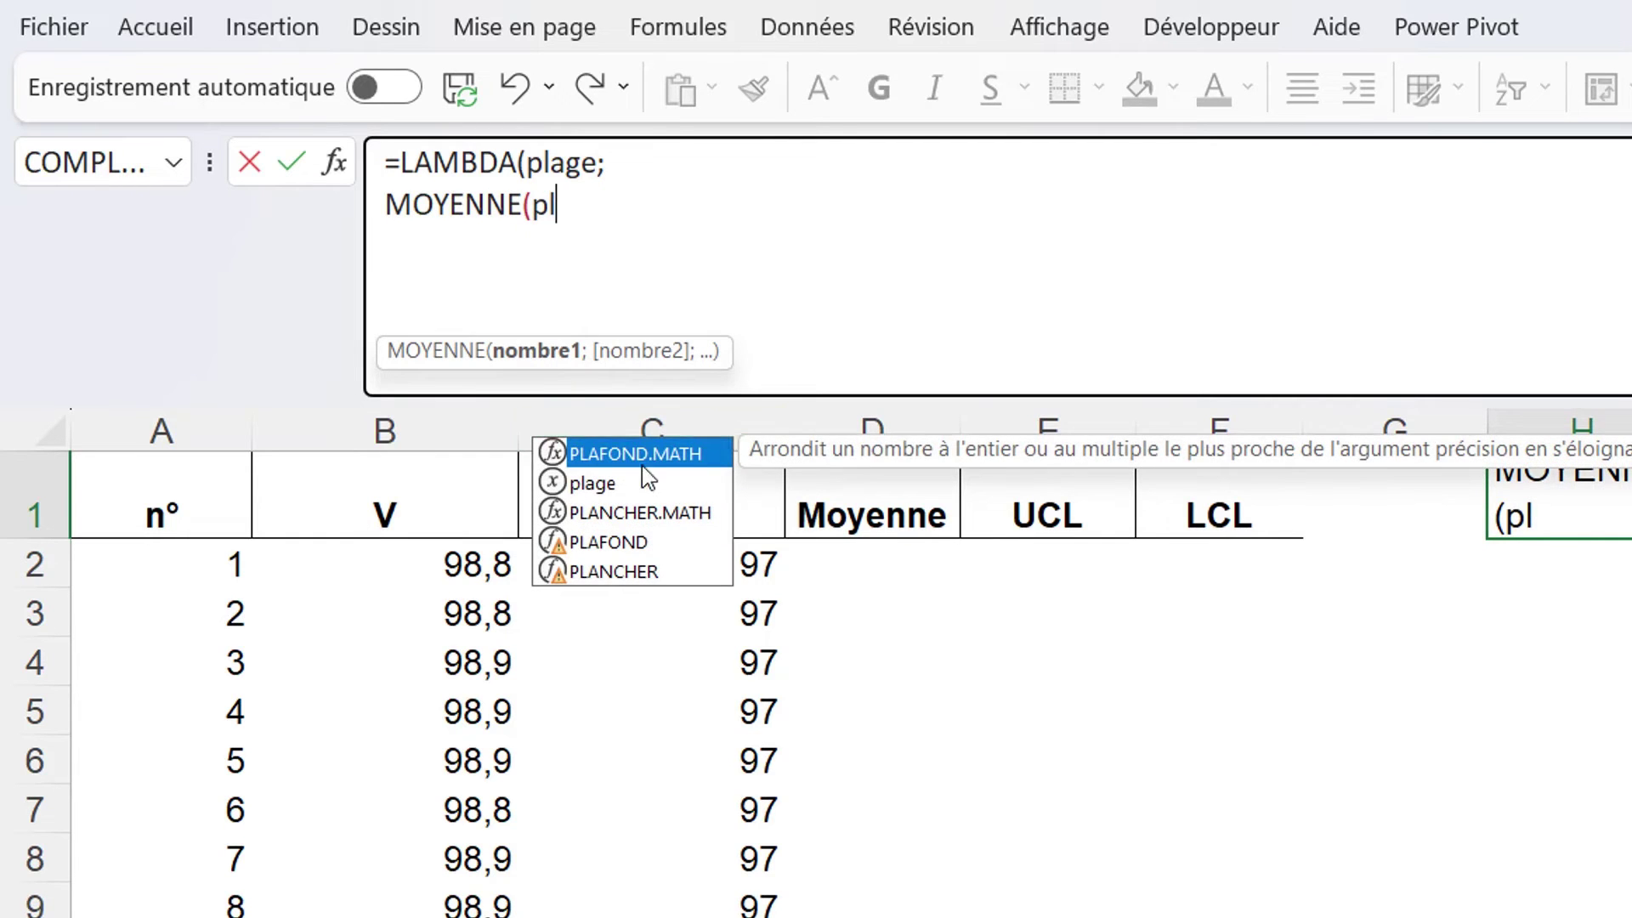
{"action": "left_click", "coordinate": [594, 488]}
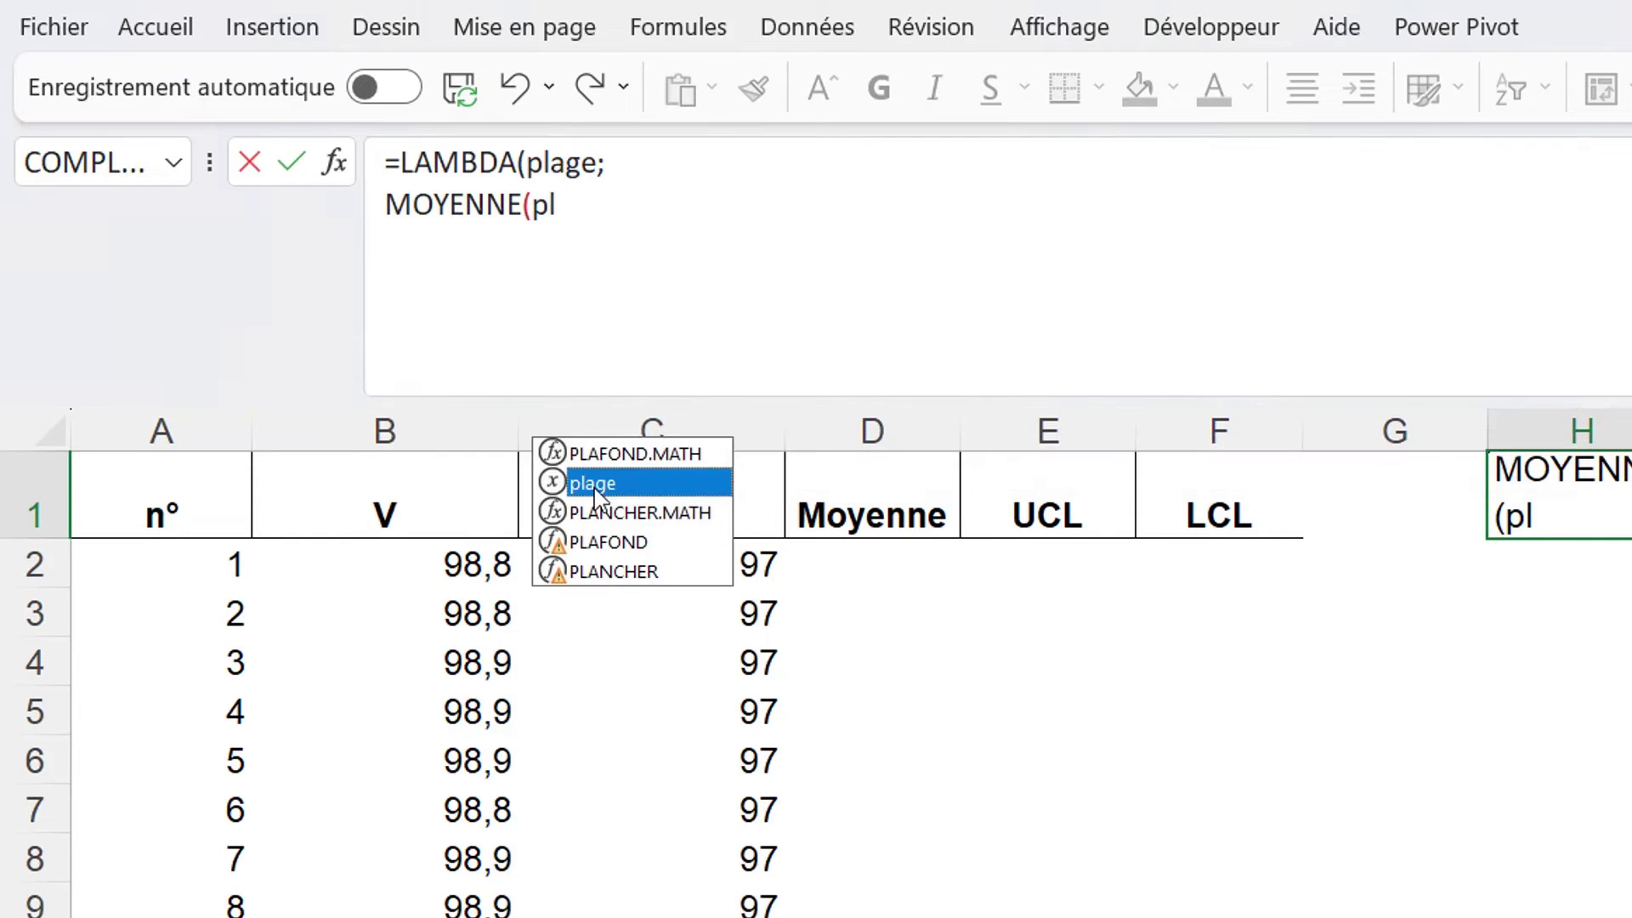
{"action": "double_click", "coordinate": [642, 484]}
{"action": "type", "text": ")"}
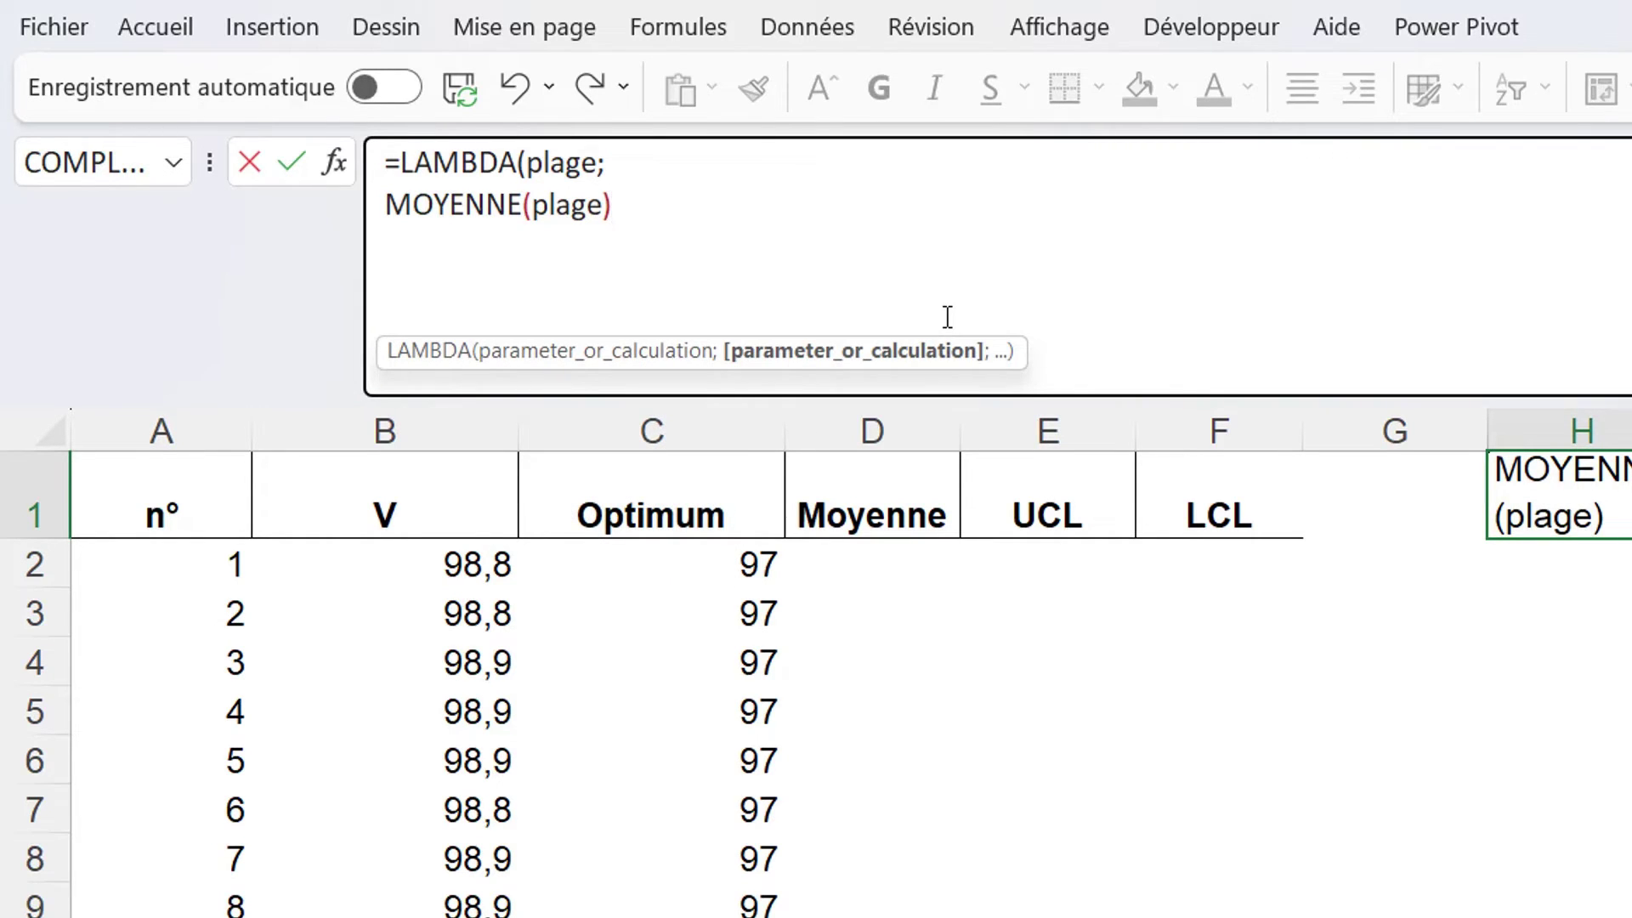
{"action": "type", "text": ";"}
Add lines for MOYENNE(plage) plus and minus 3*ECARTYPE.STANDARD(plage).
{"action": "key", "text": "alt+Return"}
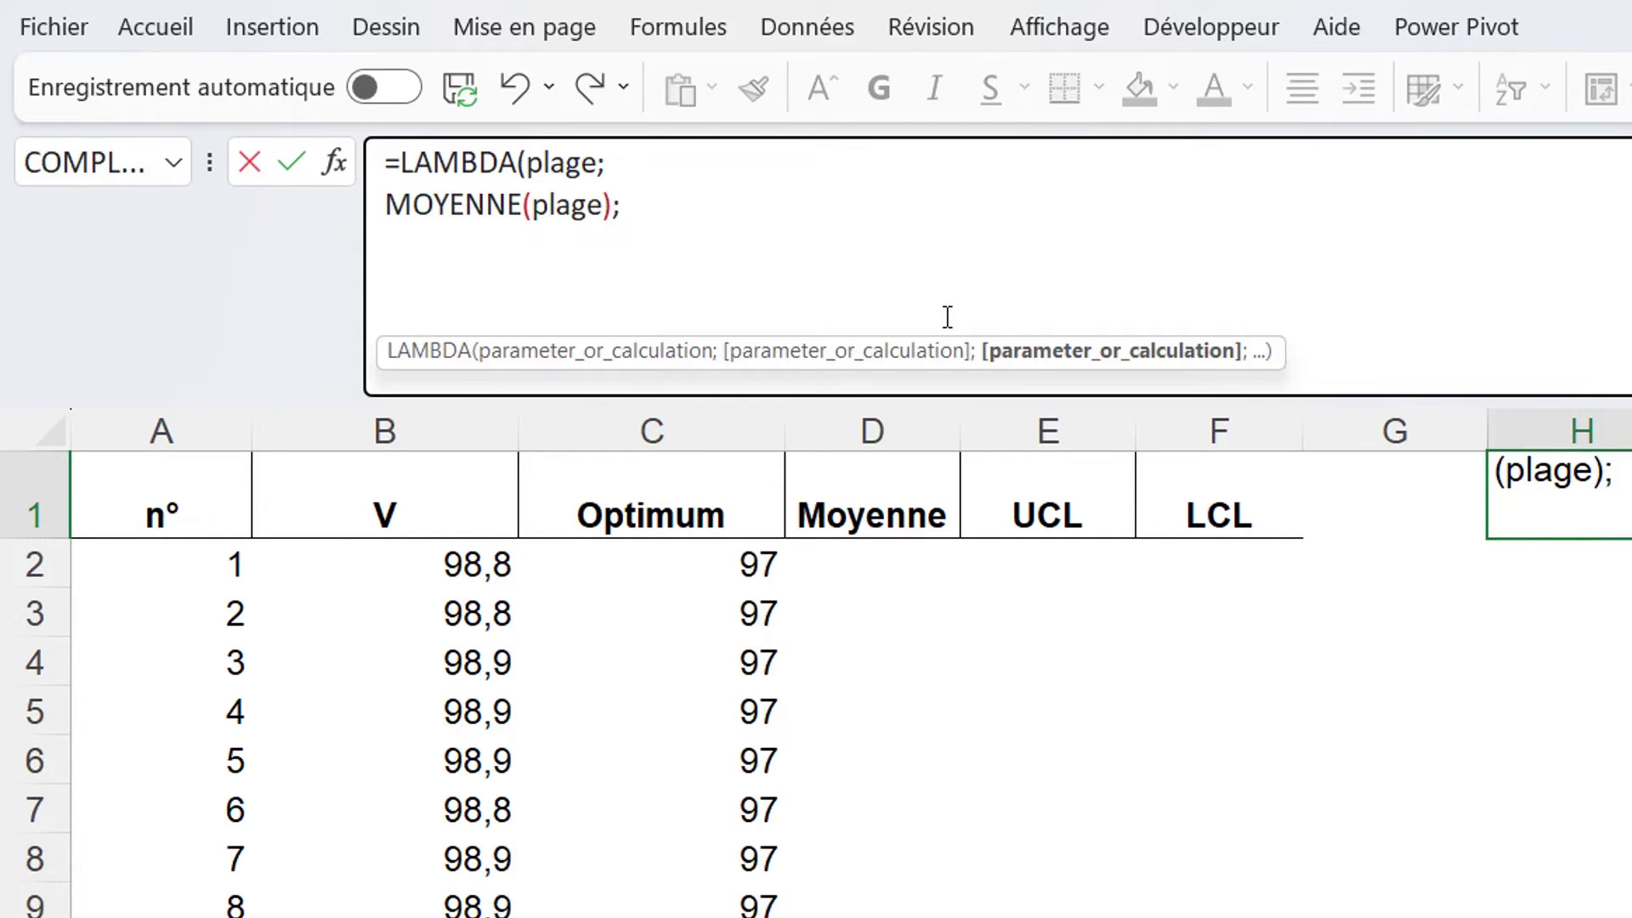
{"action": "type", "text": "MOYENNE(plage)"}
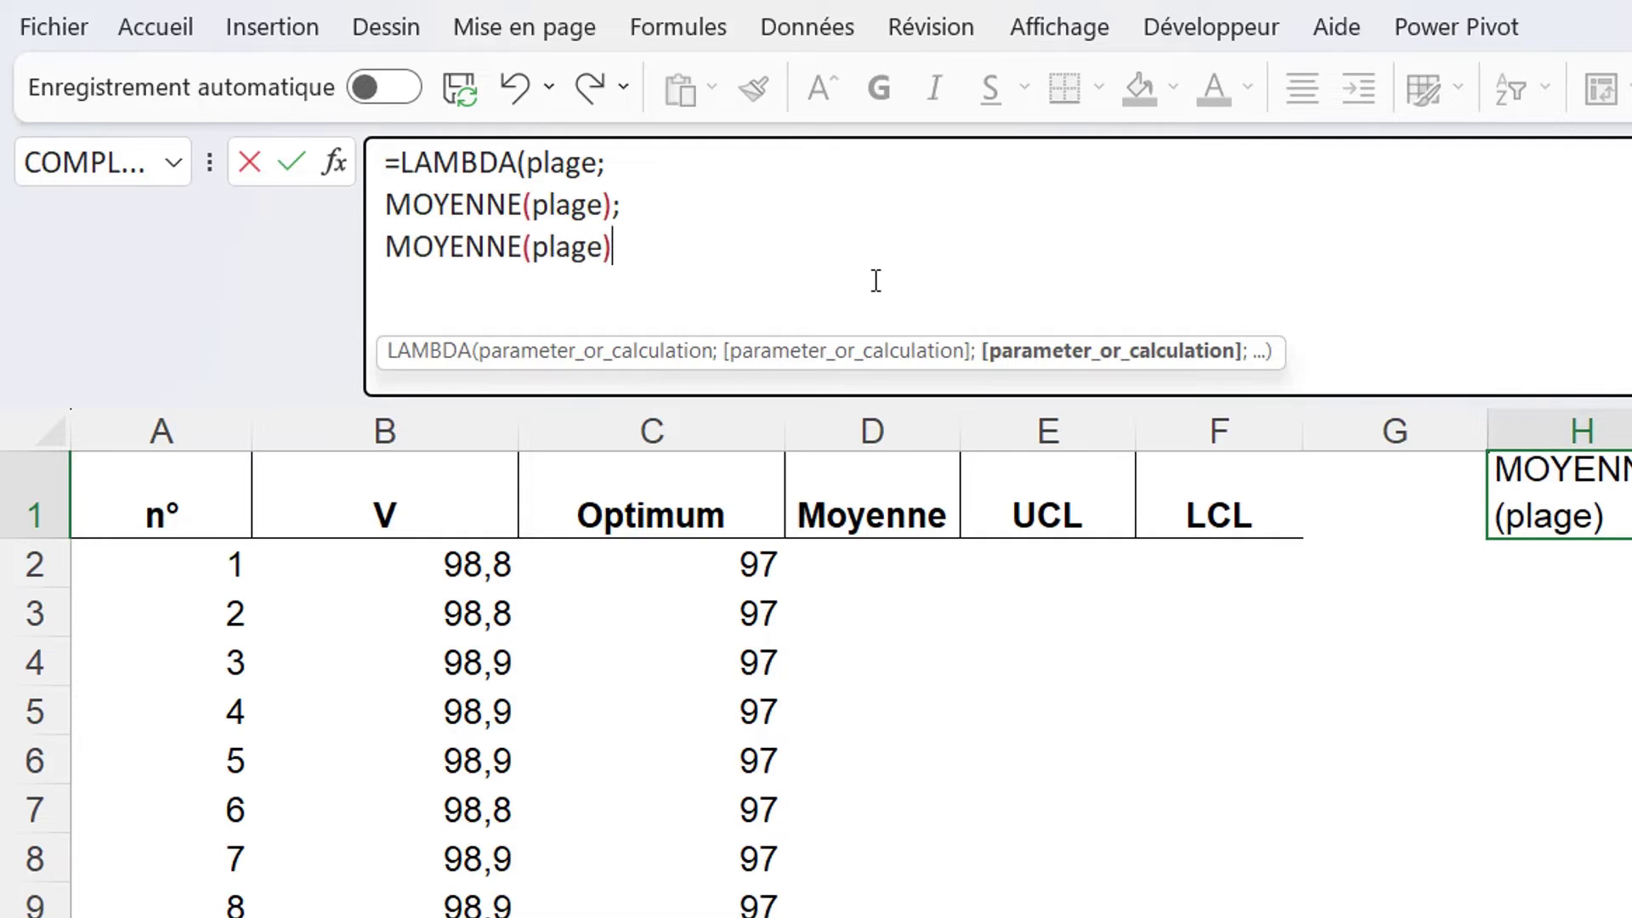
{"action": "type", "text": " + 3"}
{"action": "type", "text": "*ECARTYPE.STANDARD(pla"}
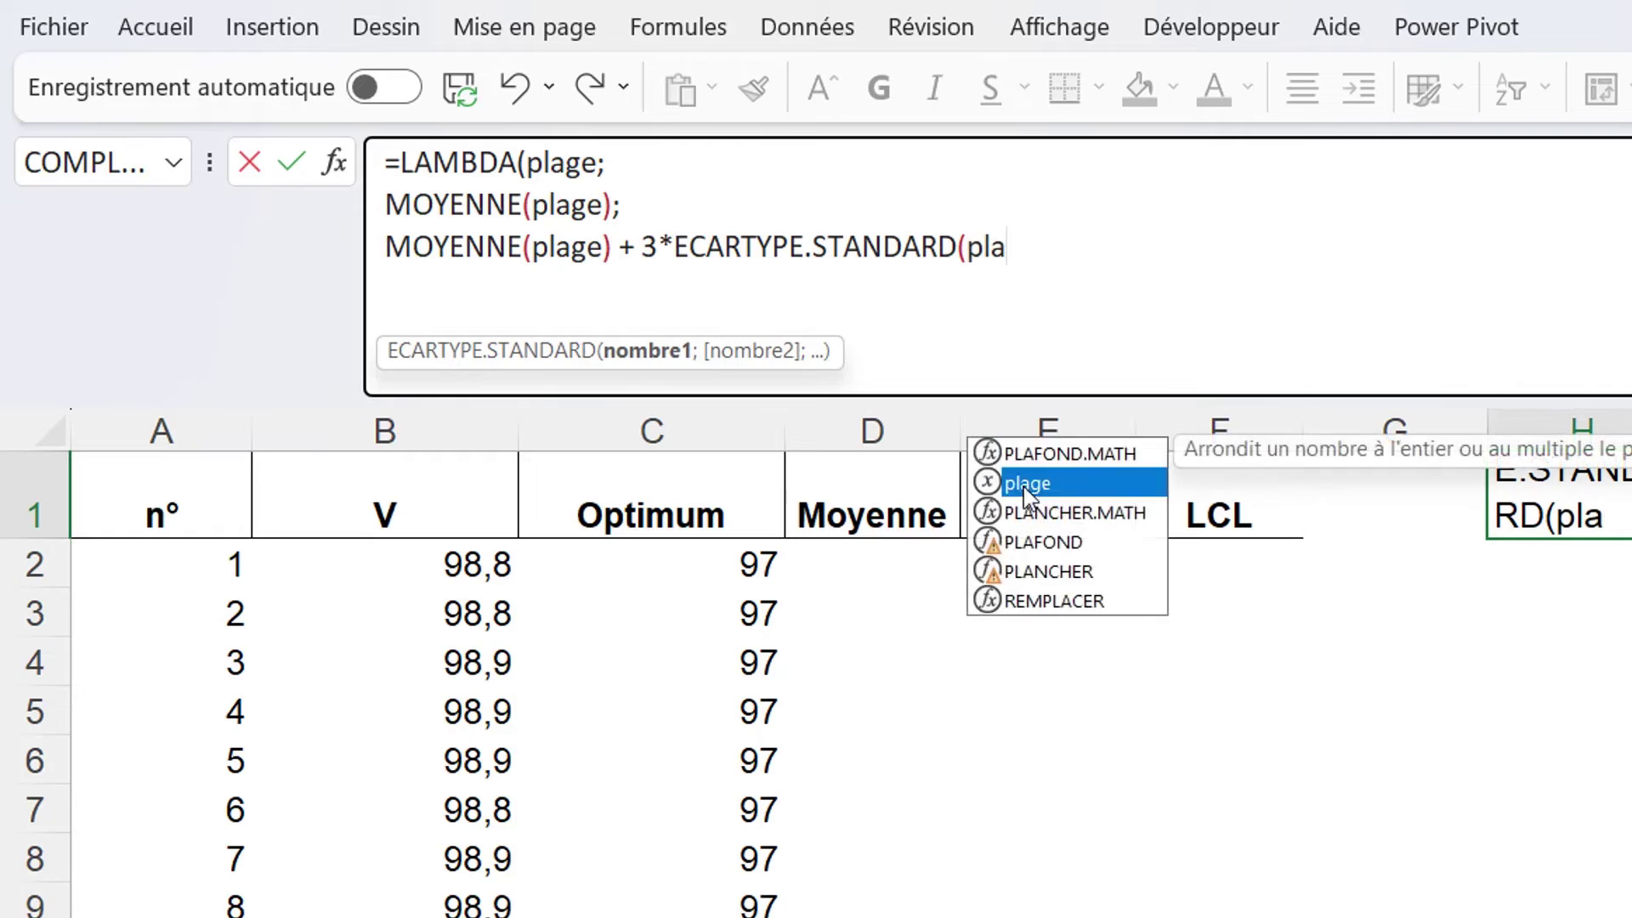
{"action": "type", "text": "ge)"}
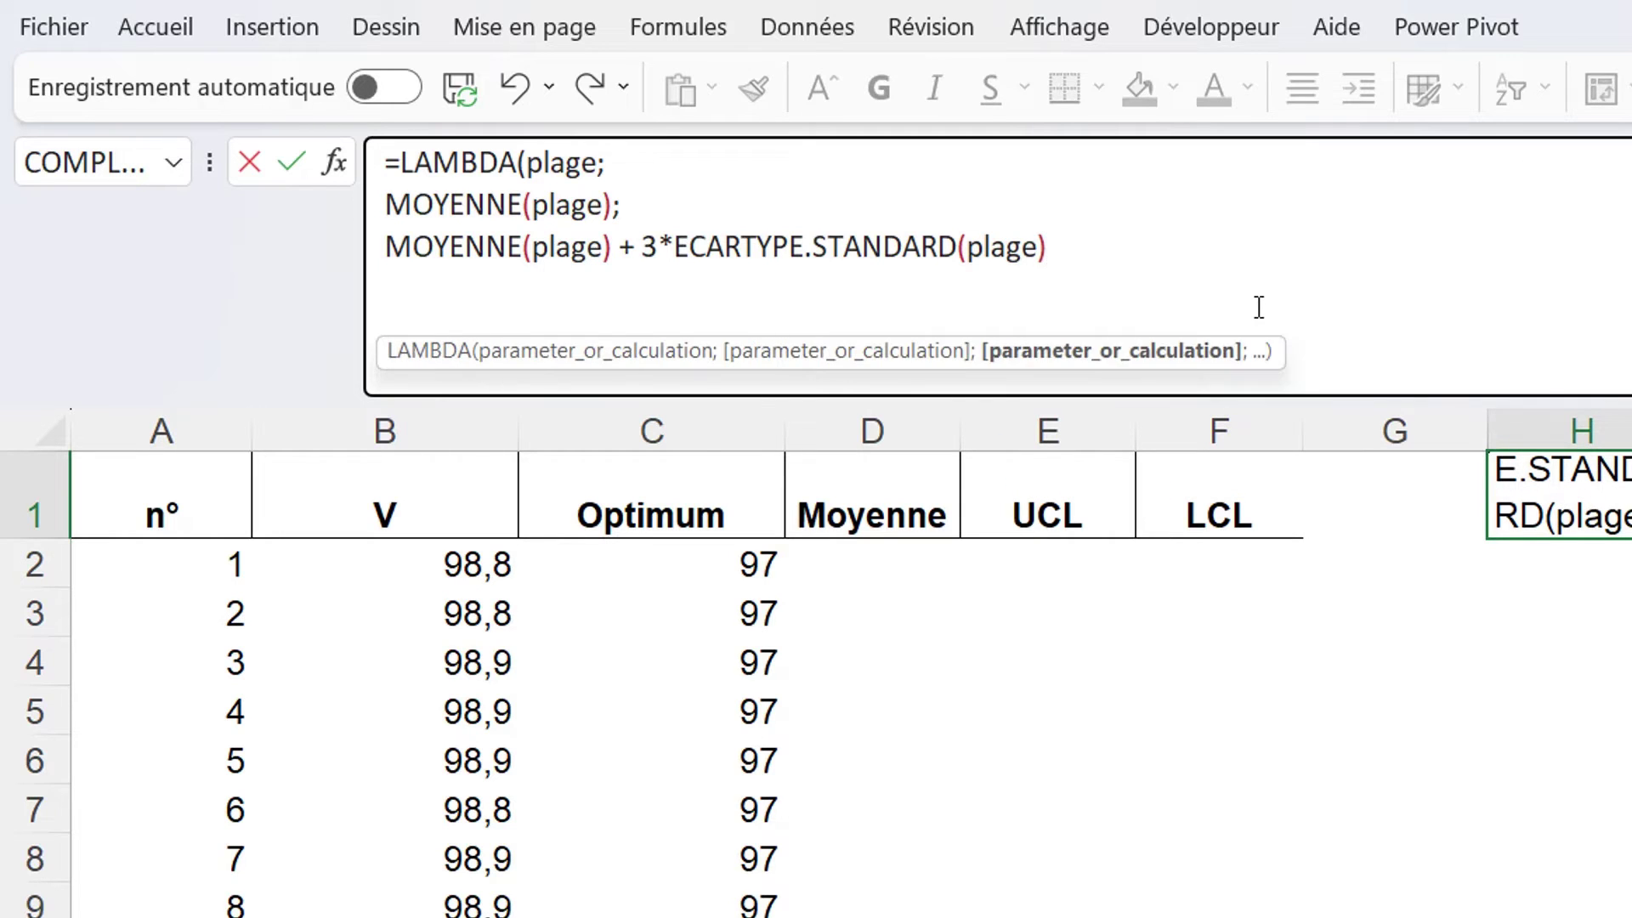
{"action": "type", "text": ";"}
{"action": "key", "text": "alt+Return"}
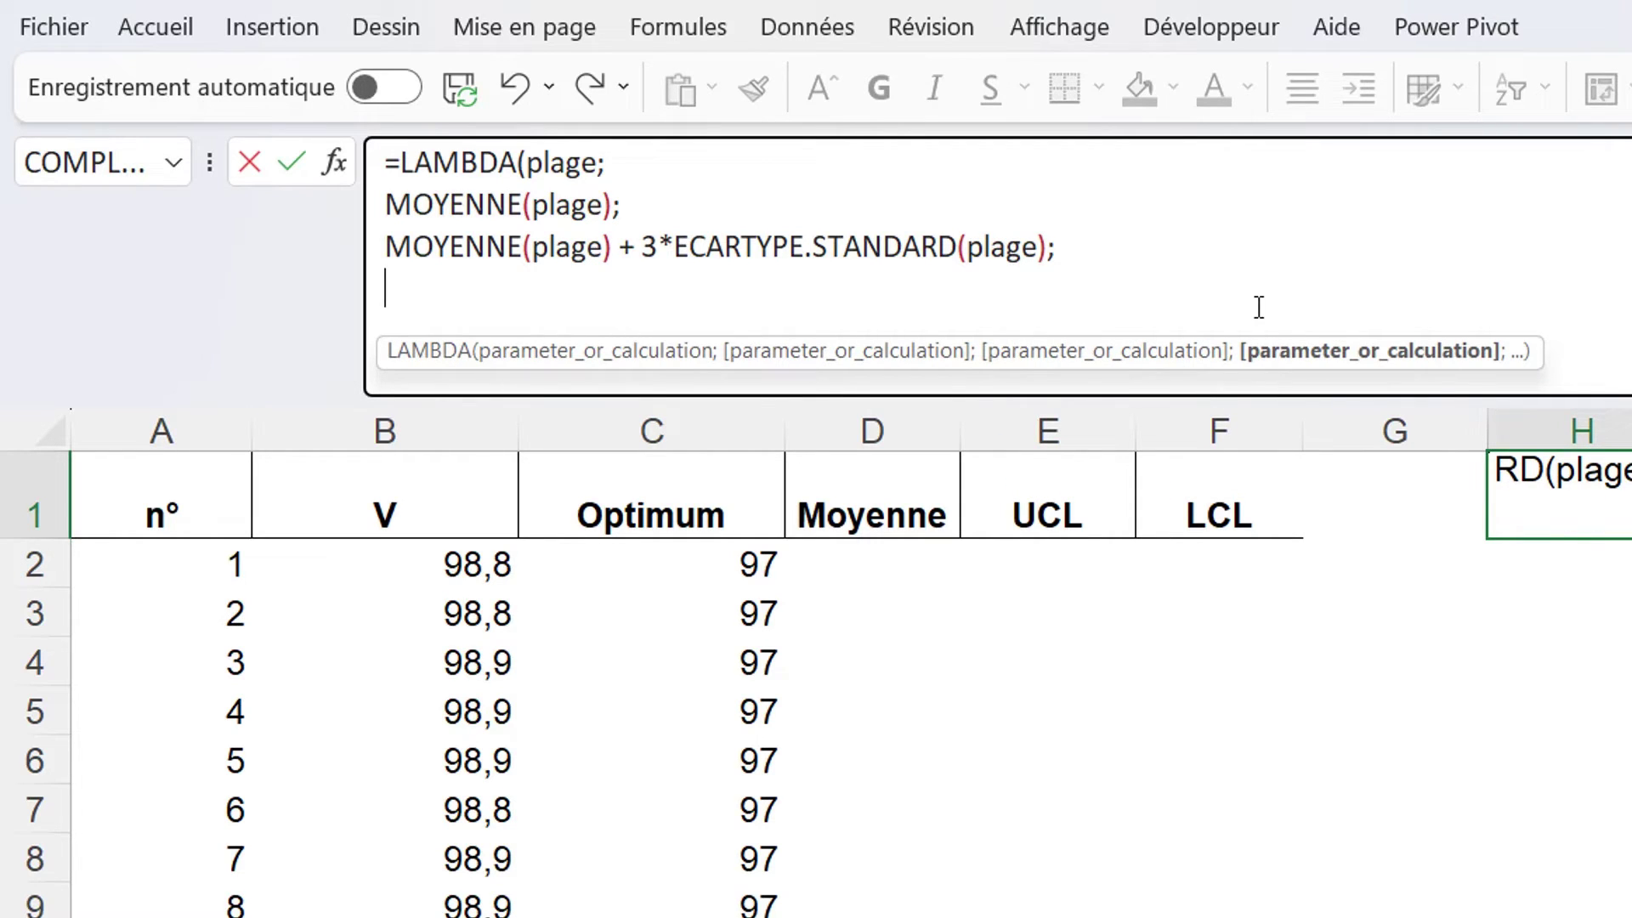
{"action": "type", "text": "MOYENNE(plage) + 3*ECARTYPE.STANDARD(plage)"}
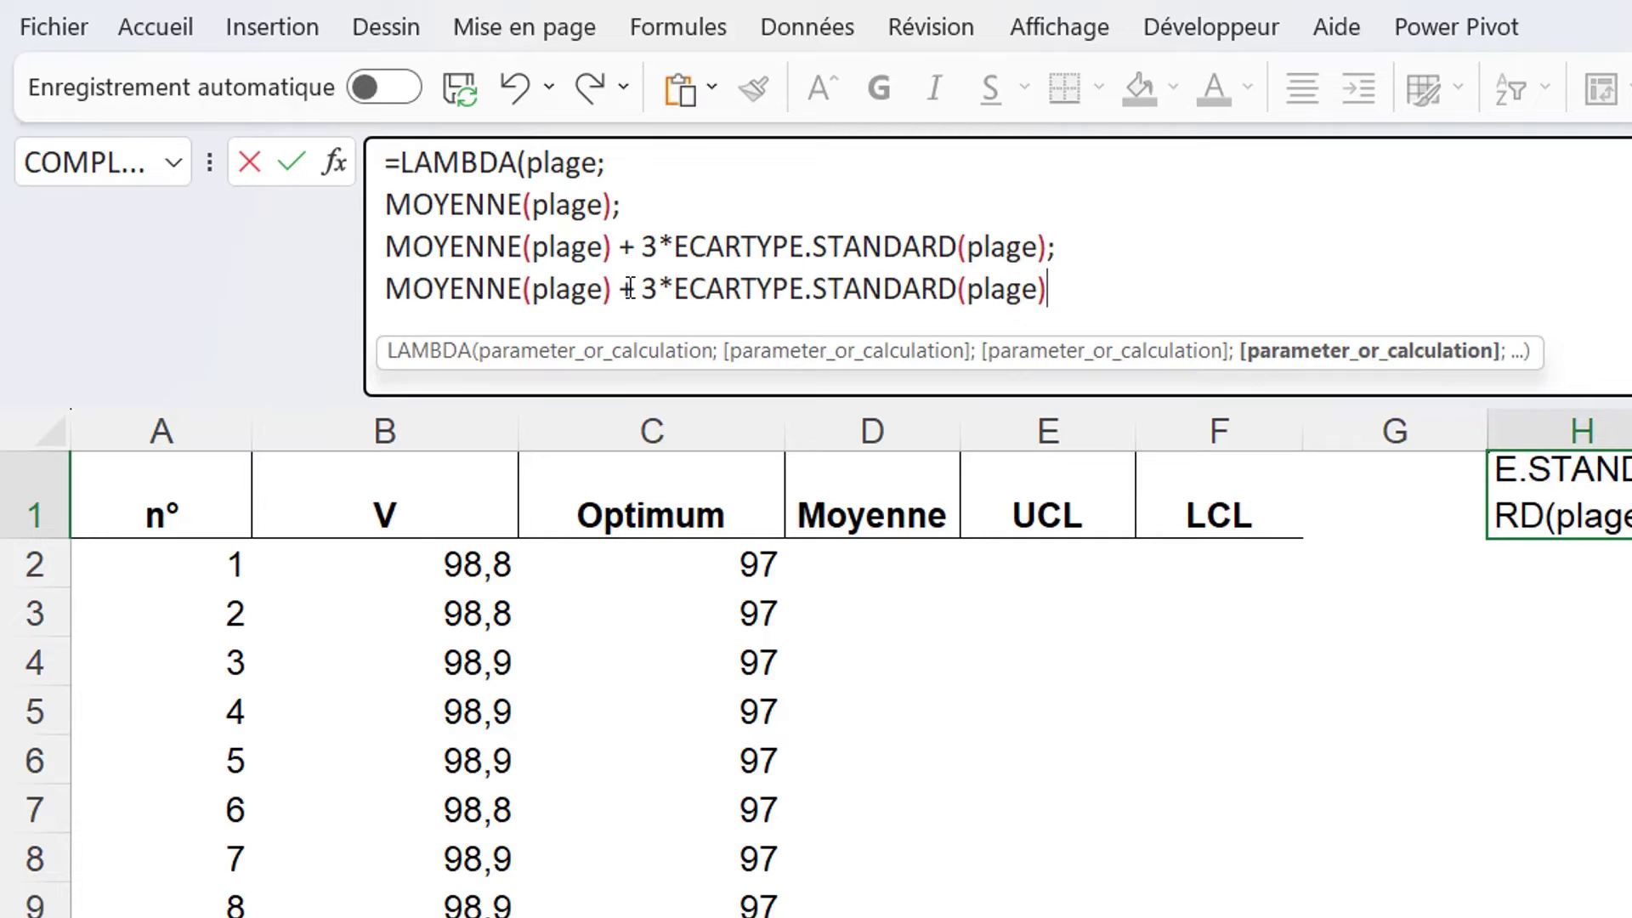
{"action": "left_click", "coordinate": [630, 289]}
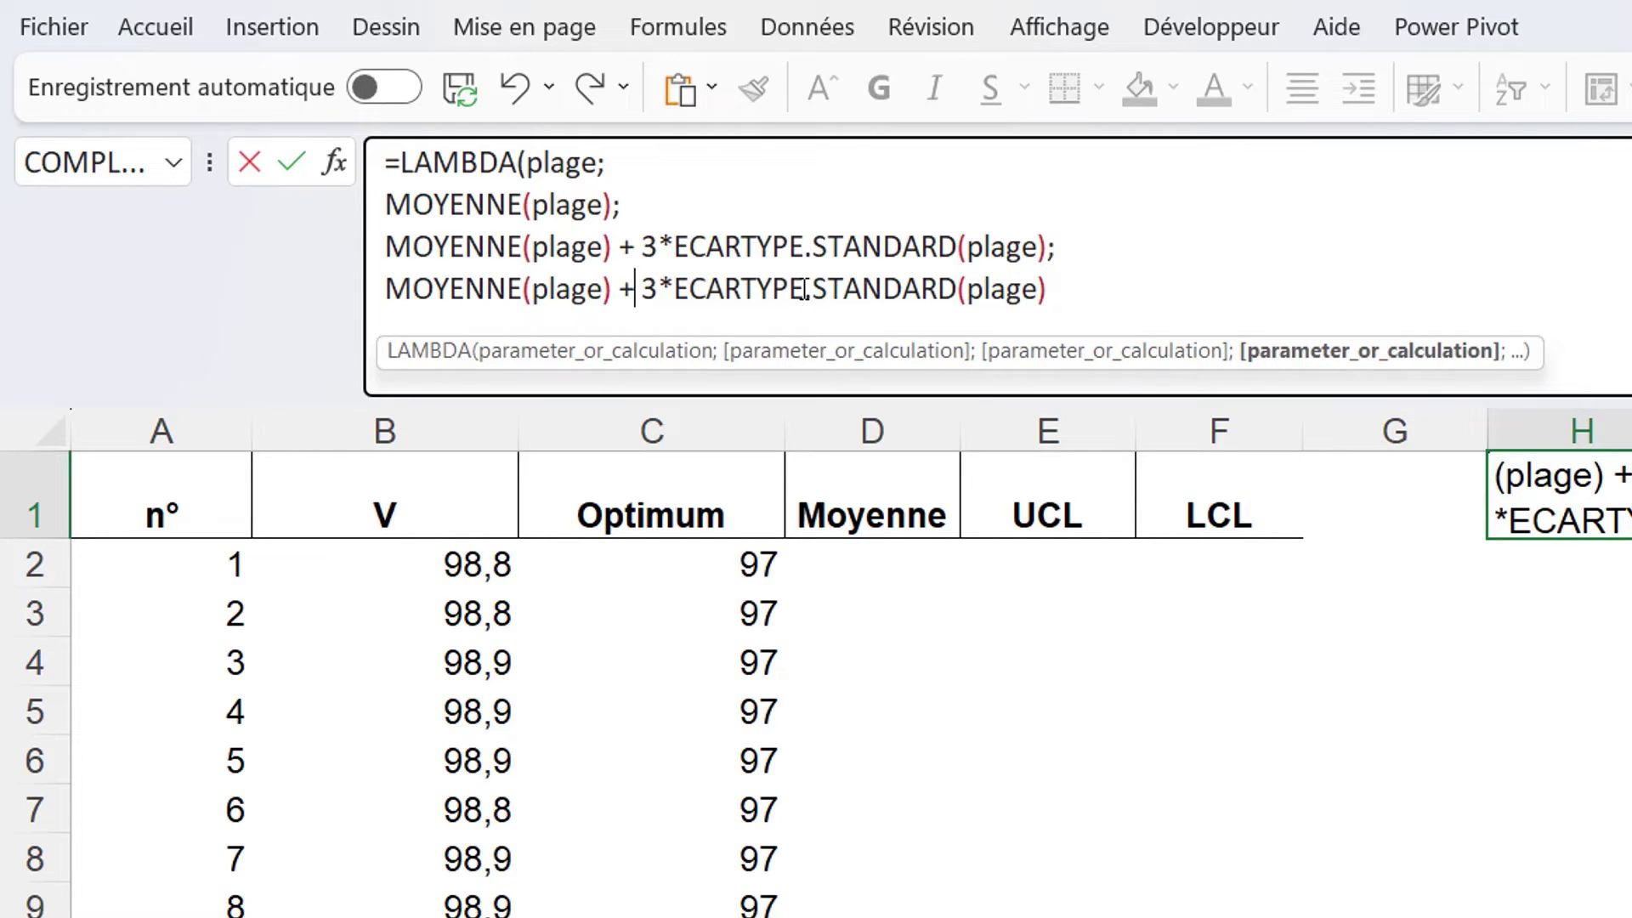
{"action": "key", "text": "BackSpace"}
{"action": "type", "text": "-"}
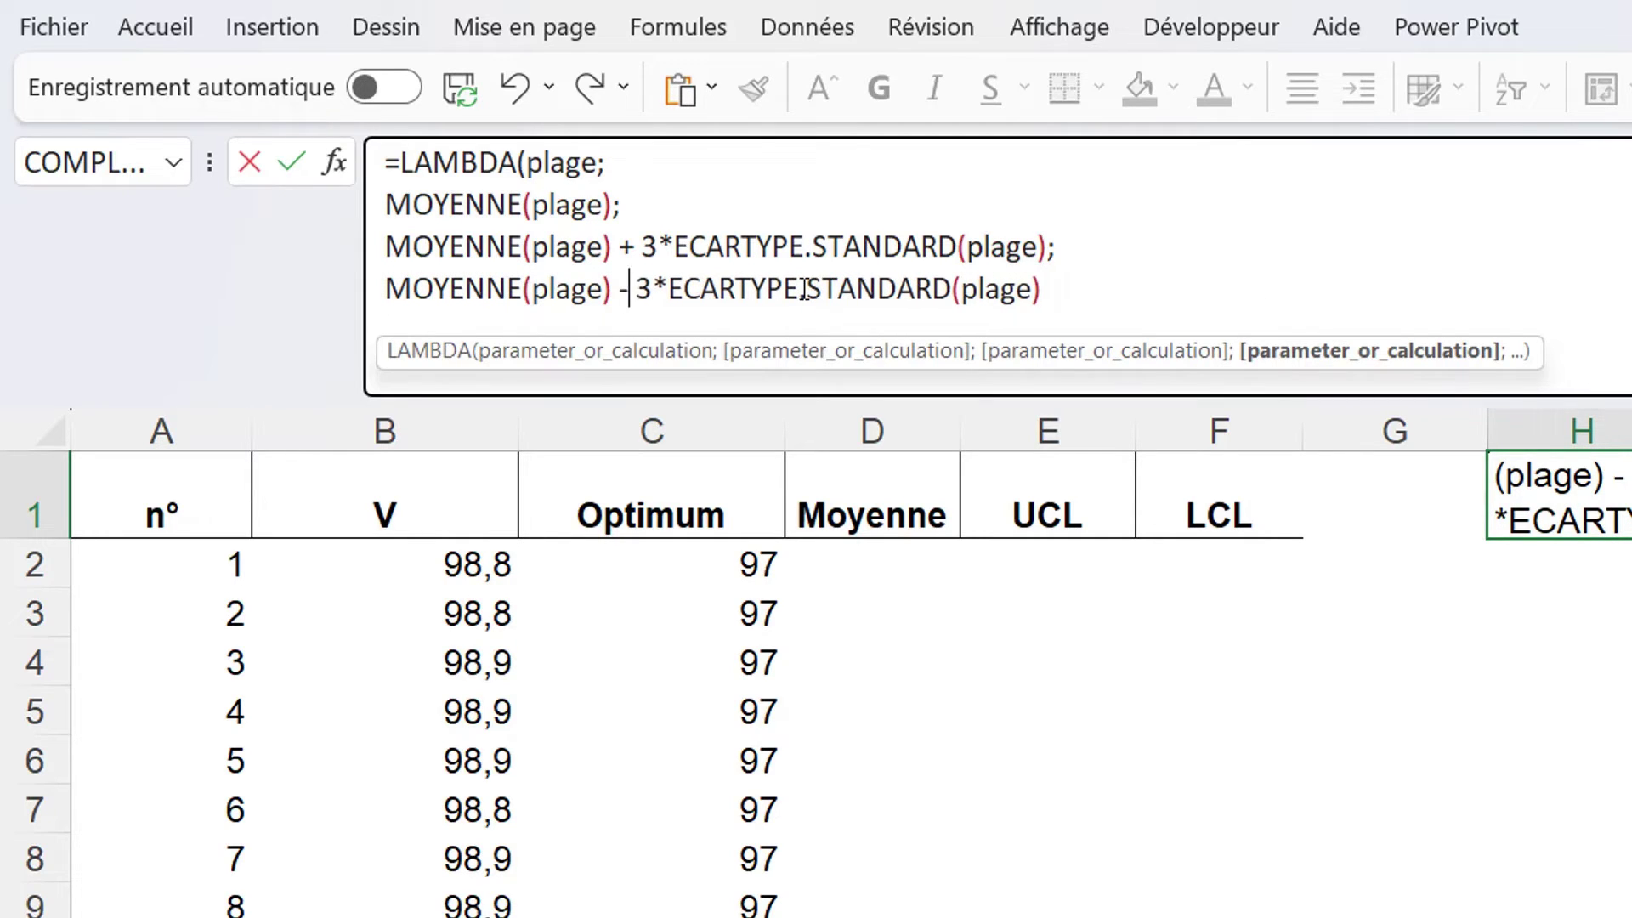
{"action": "left_click", "coordinate": [1049, 287]}
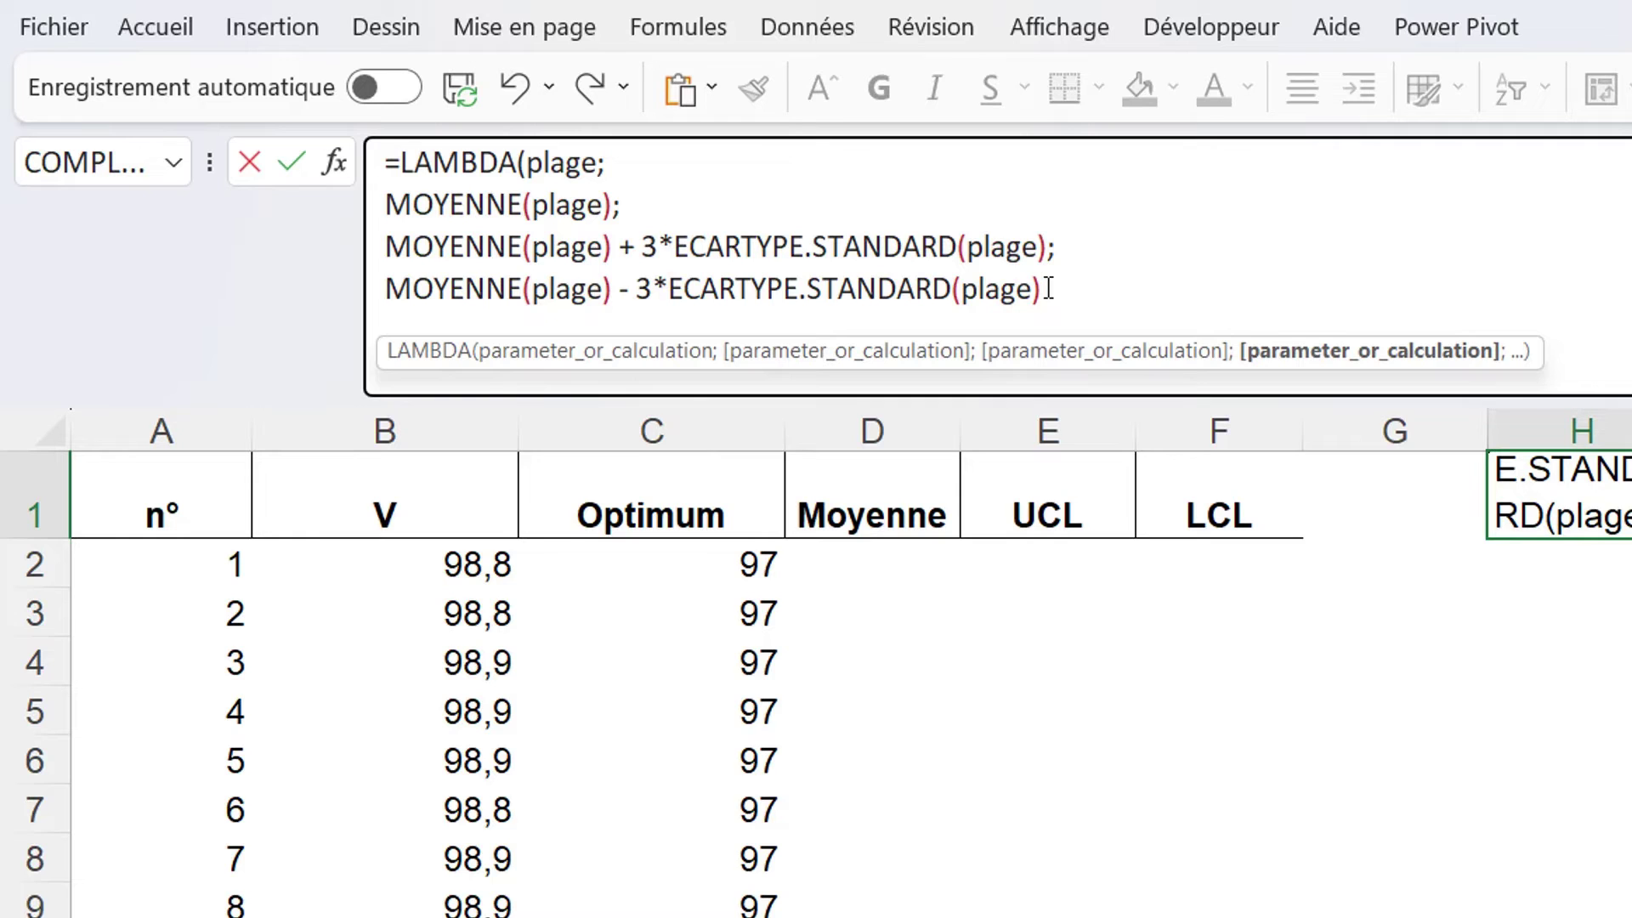
Put ASSEMB.H( on its own line, close with )), and commit the formula to H1.
{"action": "type", "text": "ass"}
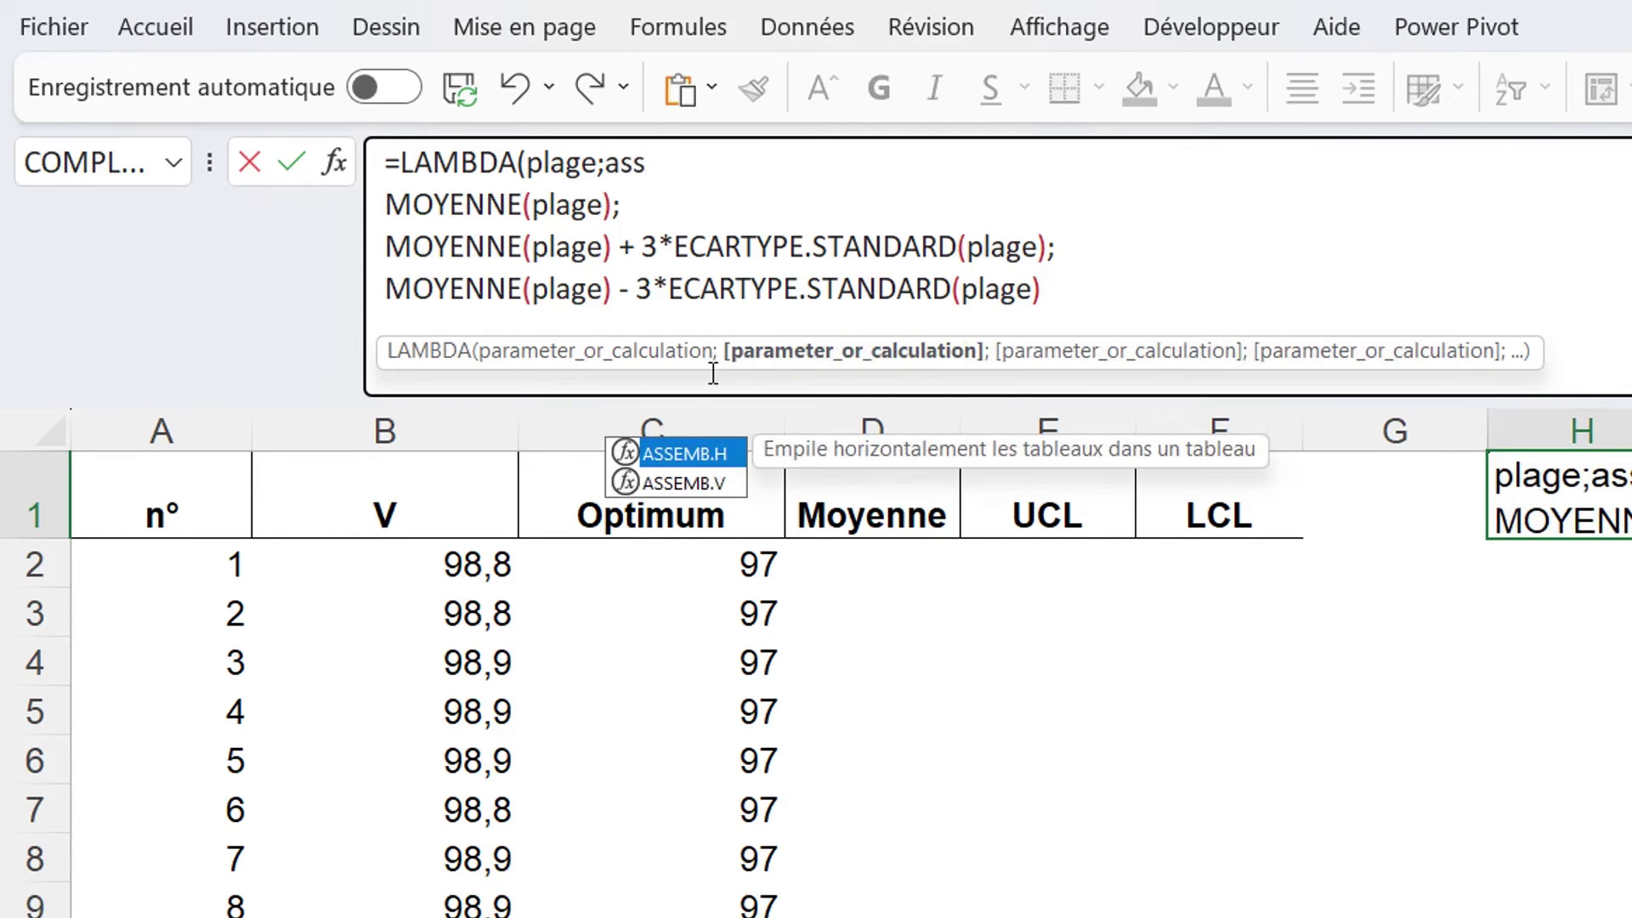
{"action": "double_click", "coordinate": [677, 455]}
{"action": "left_click", "coordinate": [606, 163]}
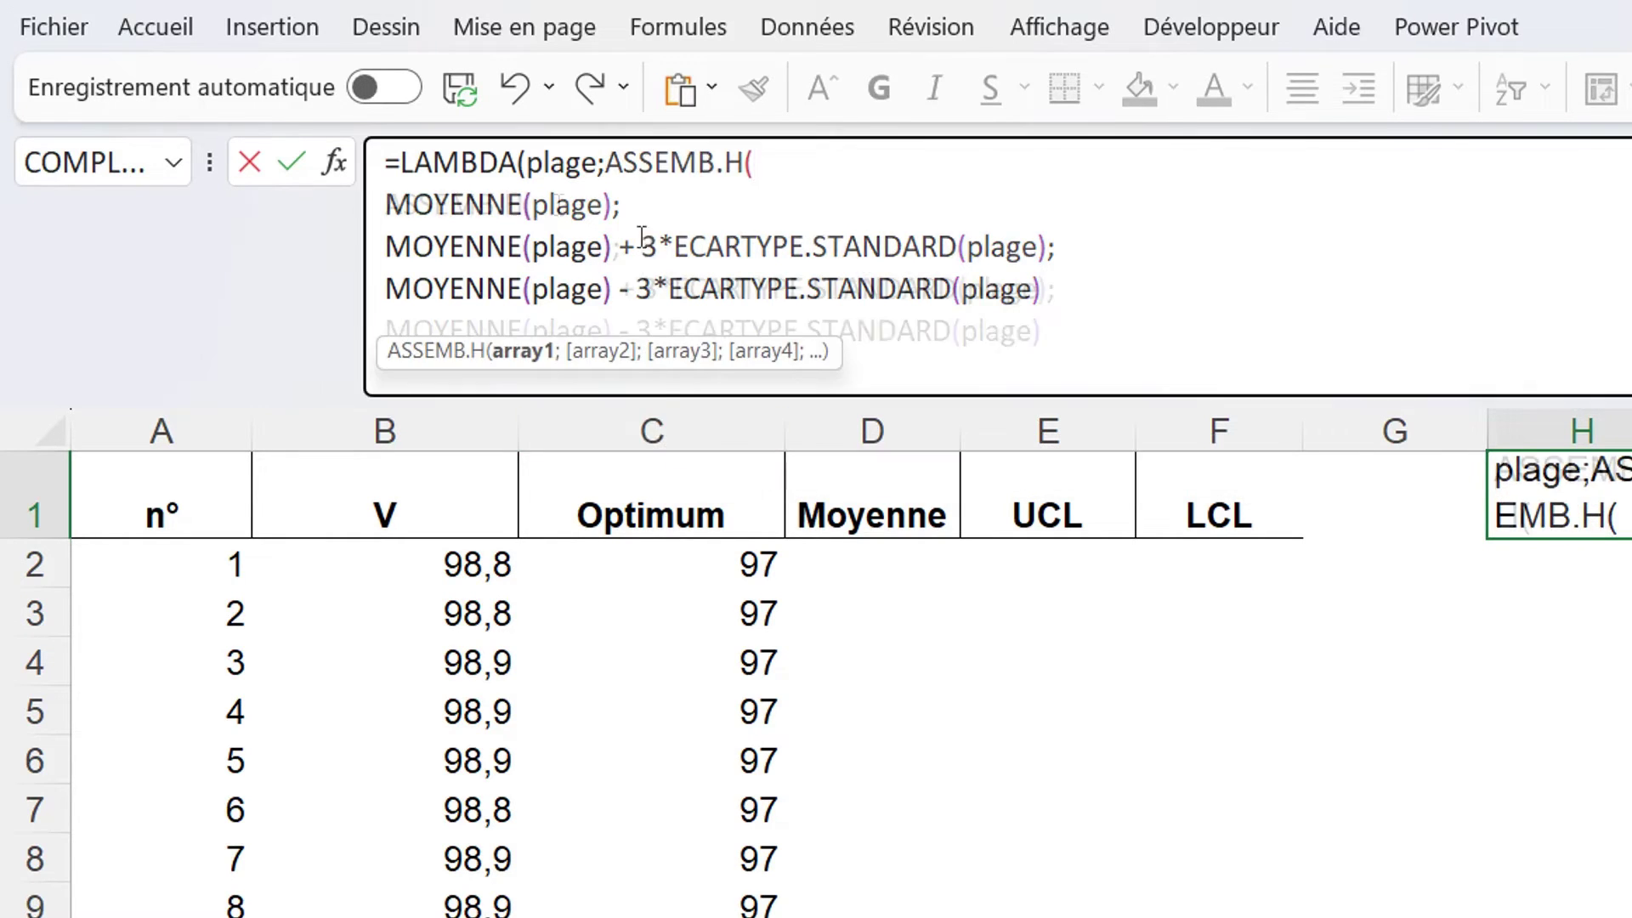
{"action": "key", "text": "alt+Return"}
{"action": "left_click", "coordinate": [558, 204]}
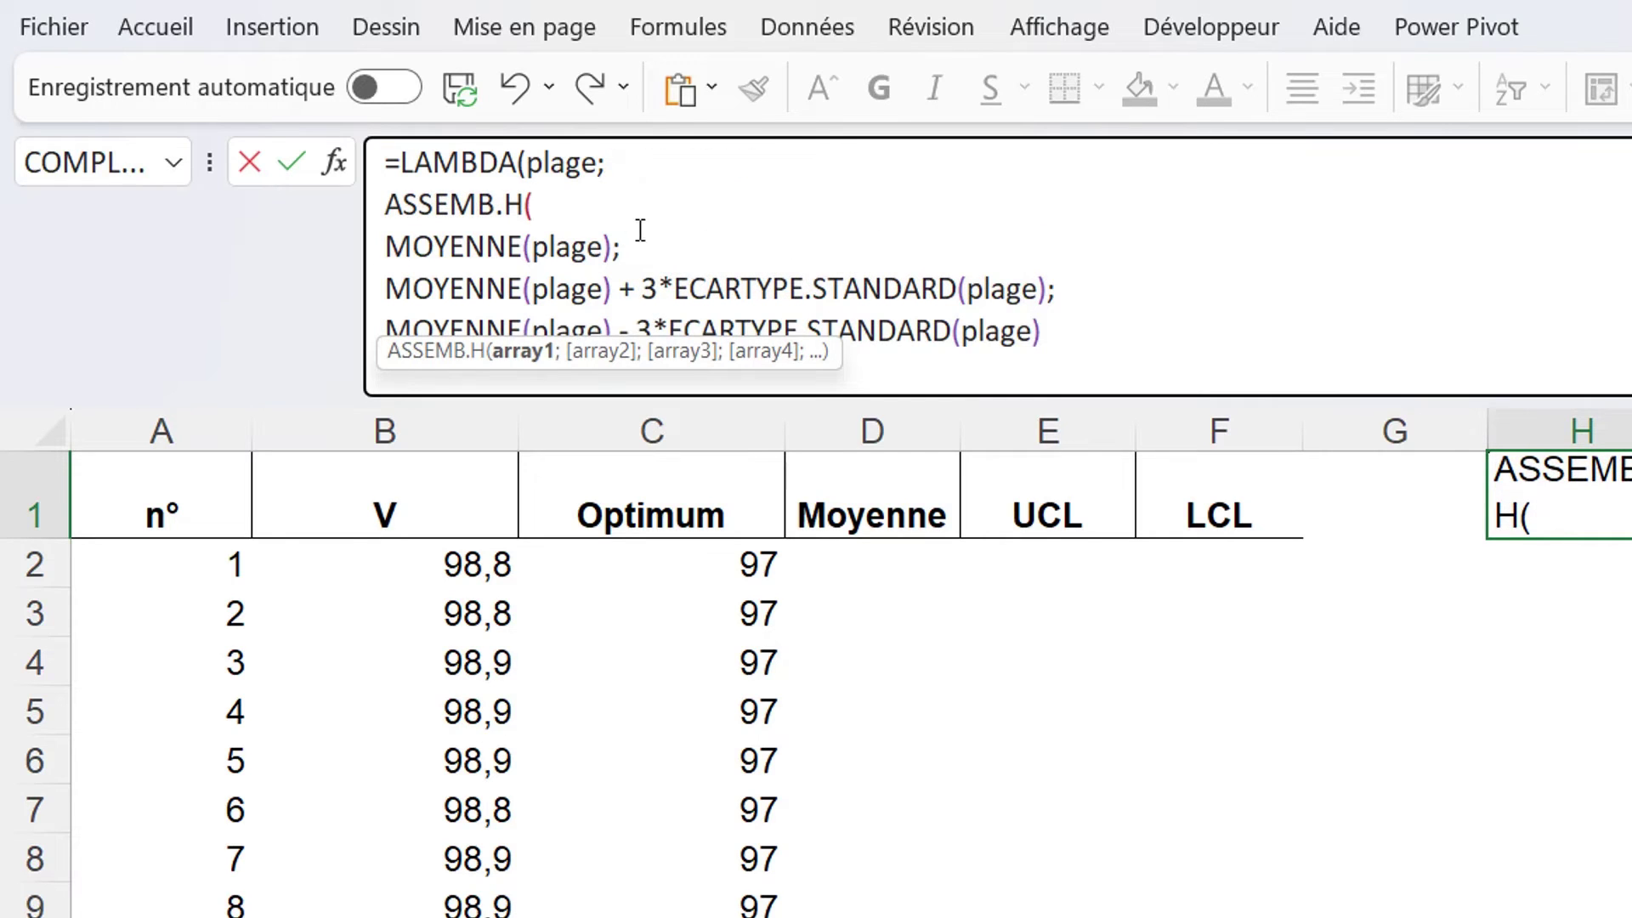
{"action": "left_click", "coordinate": [637, 248]}
{"action": "left_click", "coordinate": [1076, 289]}
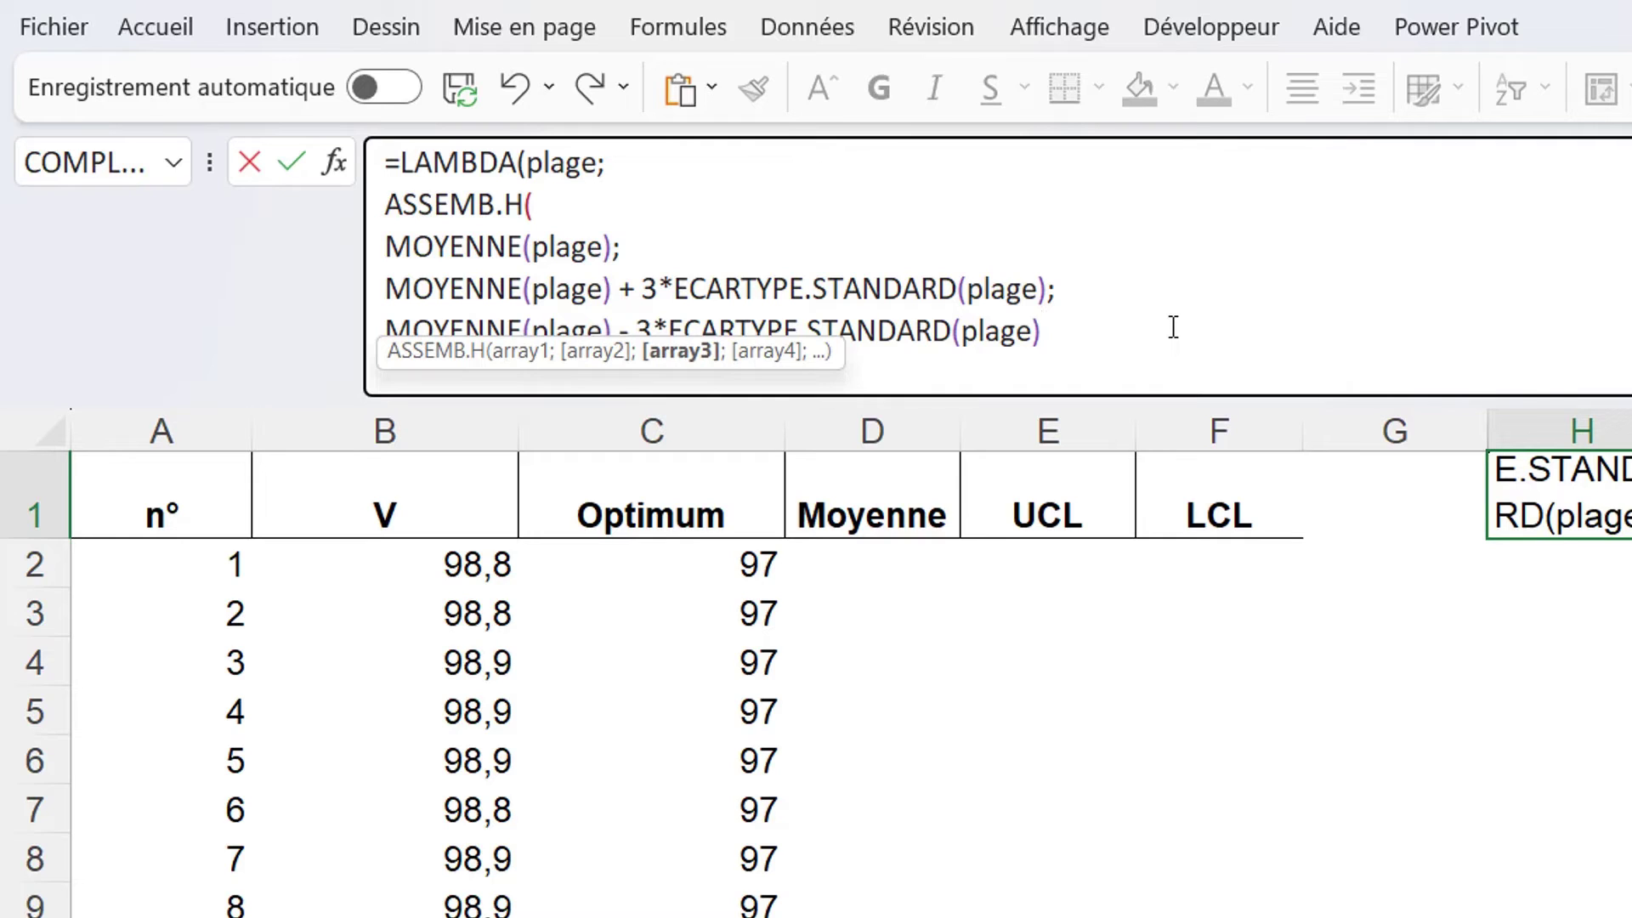
{"action": "type", "text": "))"}
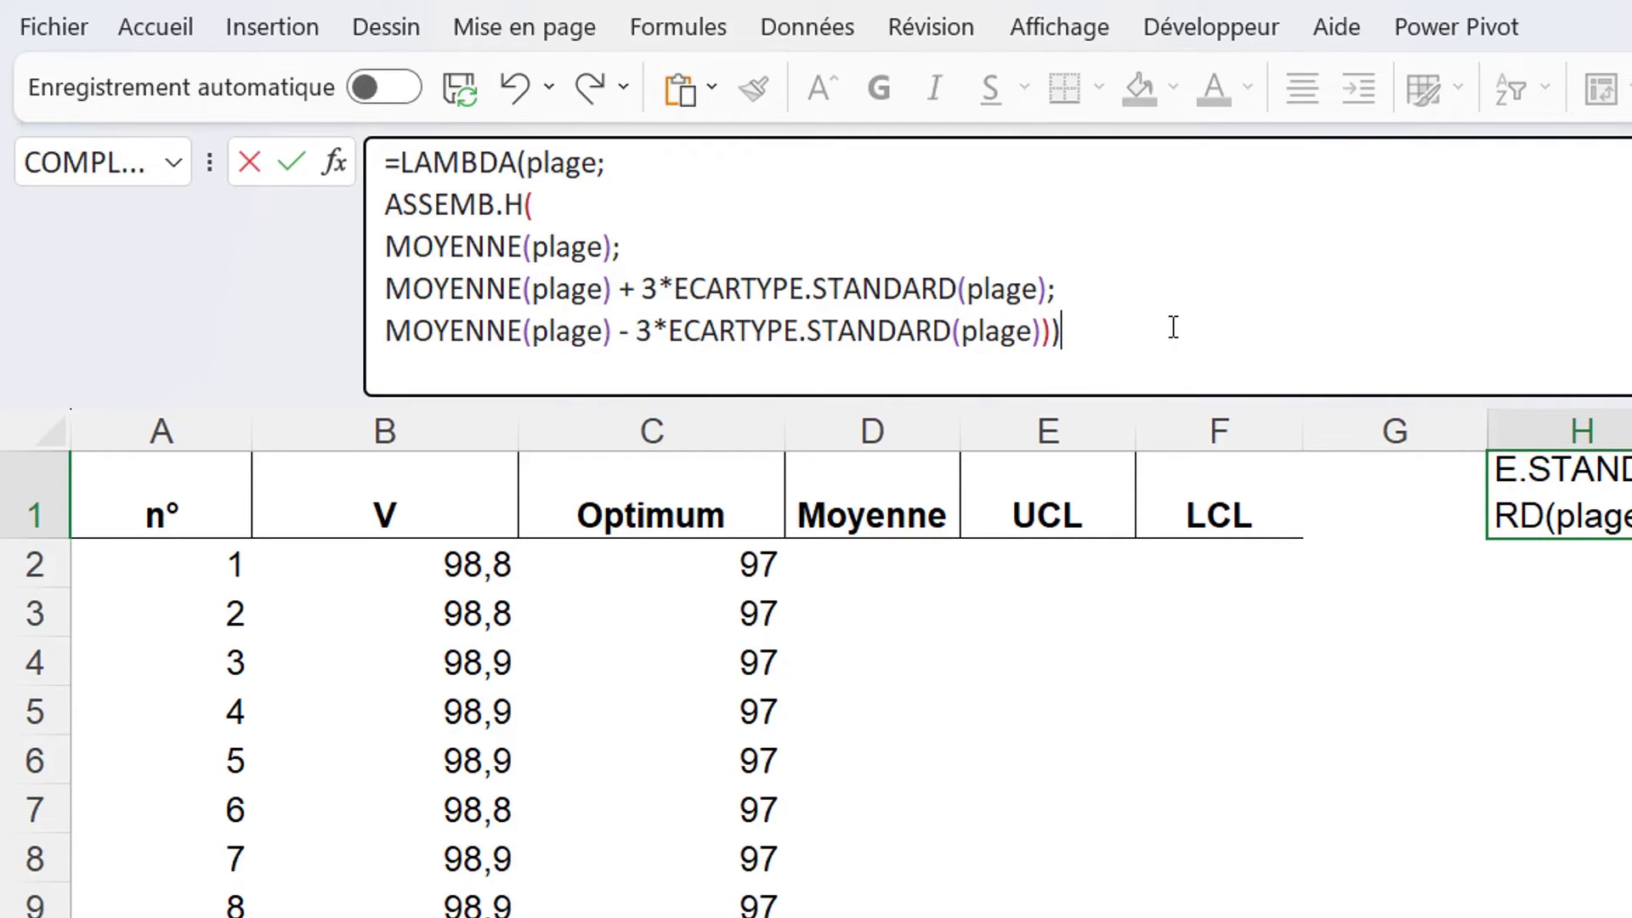
{"action": "key", "text": "Return"}
{"action": "key", "text": "Up"}
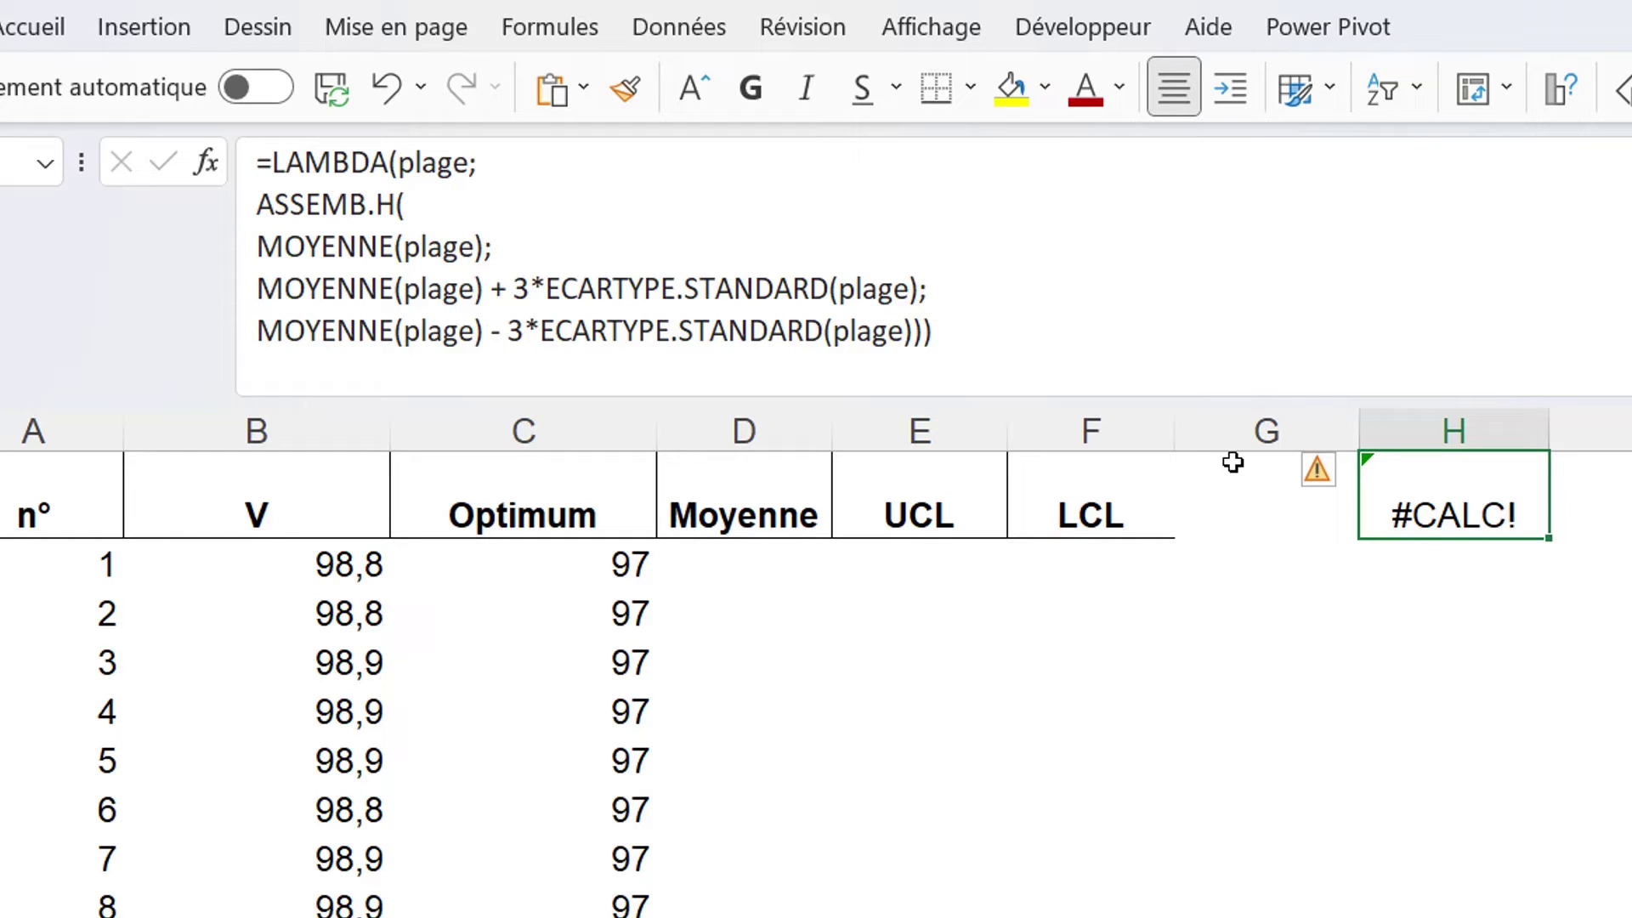
Copy the LAMBDA text and define a workbook name 'control' that refers to it.
{"action": "mouse_move", "coordinate": [941, 329]}
{"action": "left_mouse_down"}
{"action": "mouse_move", "coordinate": [572, 294]}
{"action": "mouse_move", "coordinate": [221, 194]}
{"action": "left_mouse_up"}
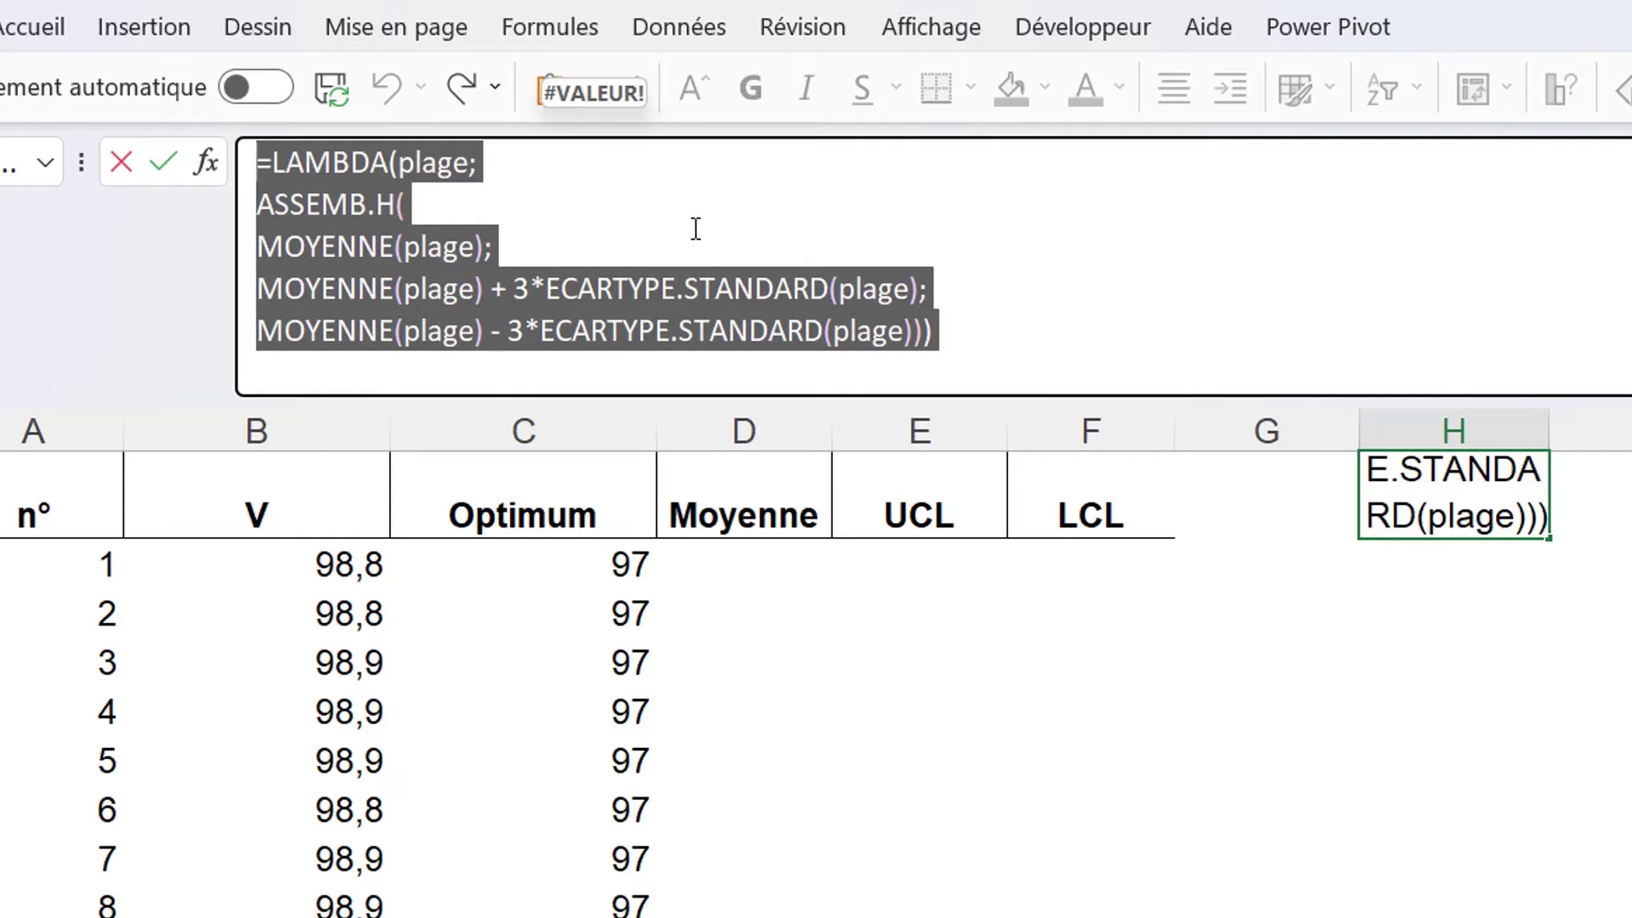
{"action": "key", "text": "ctrl+Return"}
{"action": "left_click", "coordinate": [531, 29]}
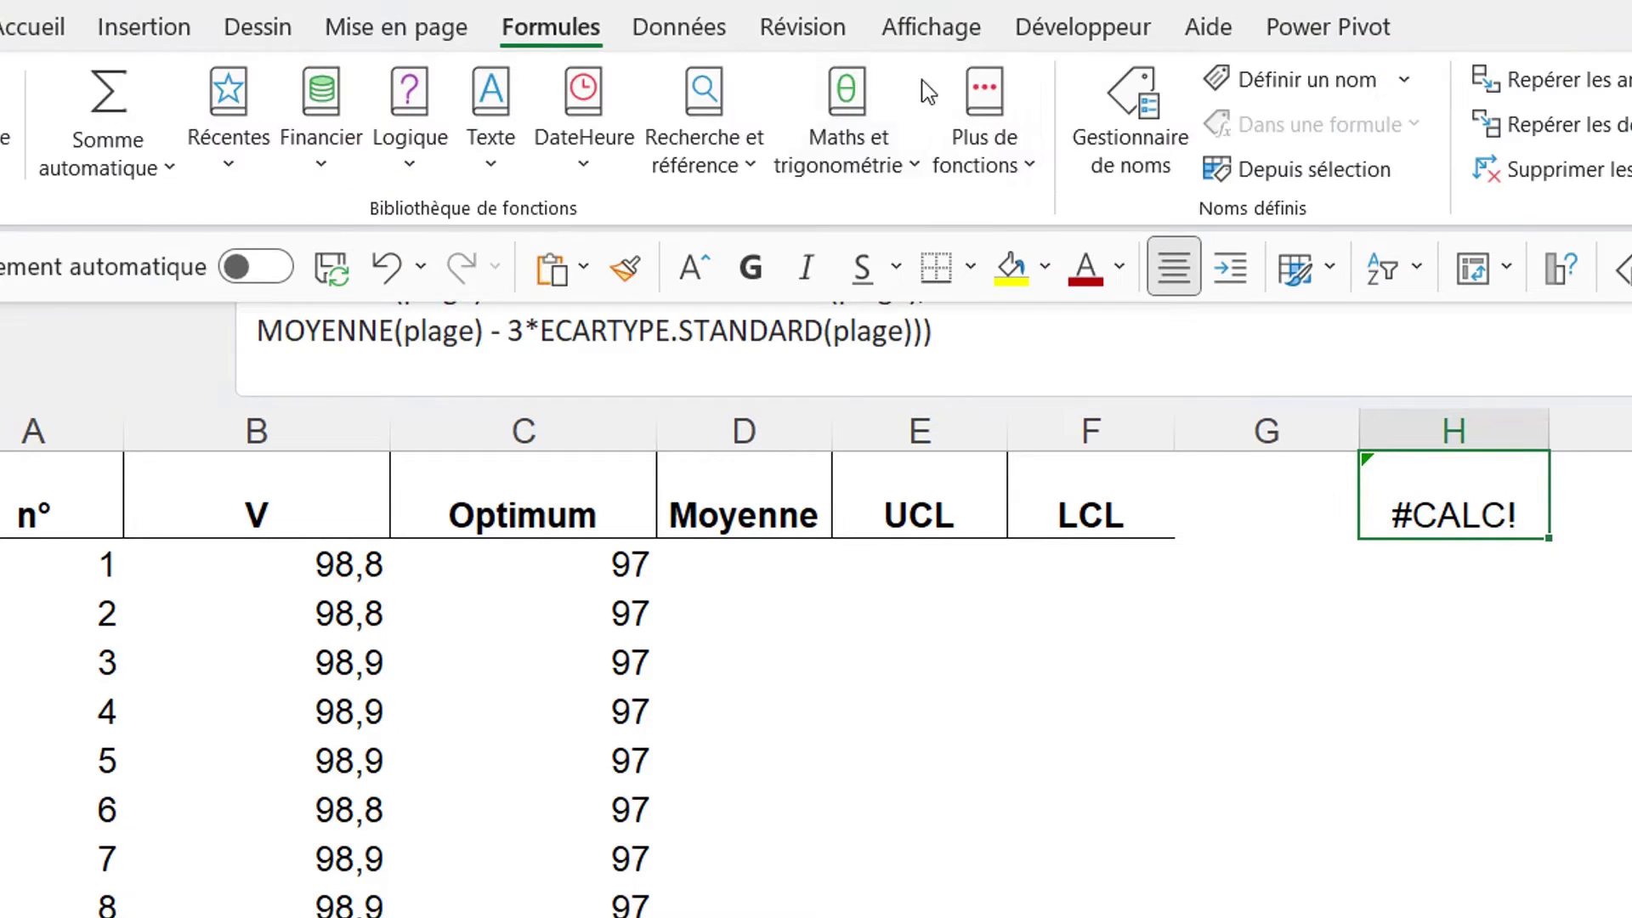
{"action": "left_click", "coordinate": [1293, 79]}
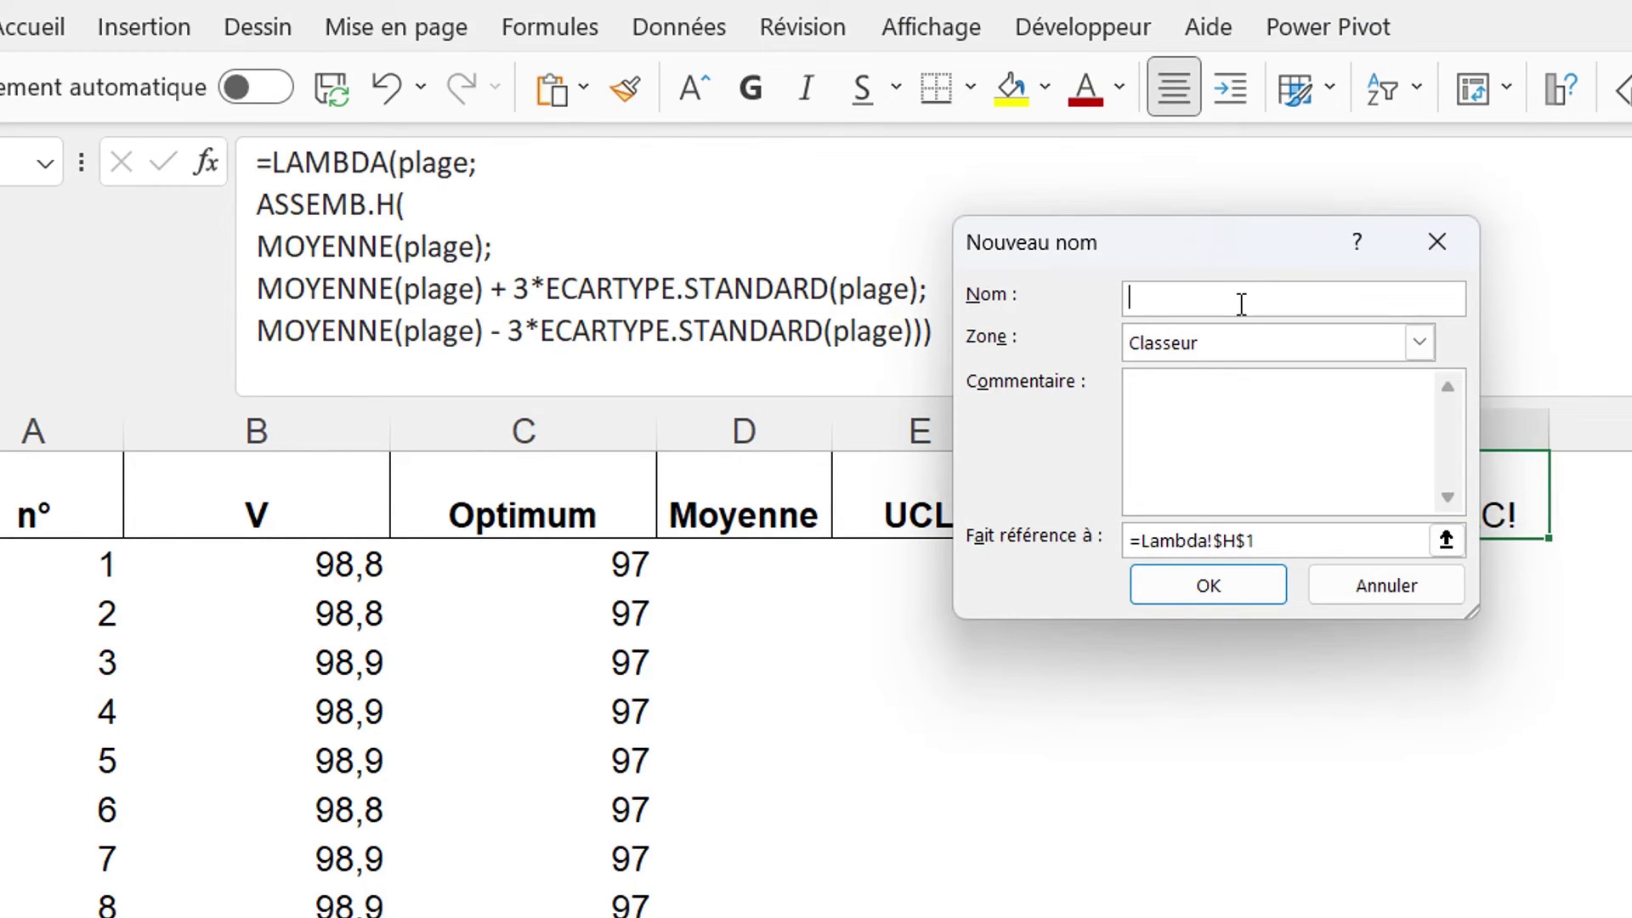
{"action": "type", "text": "control"}
{"action": "left_click", "coordinate": [1287, 537]}
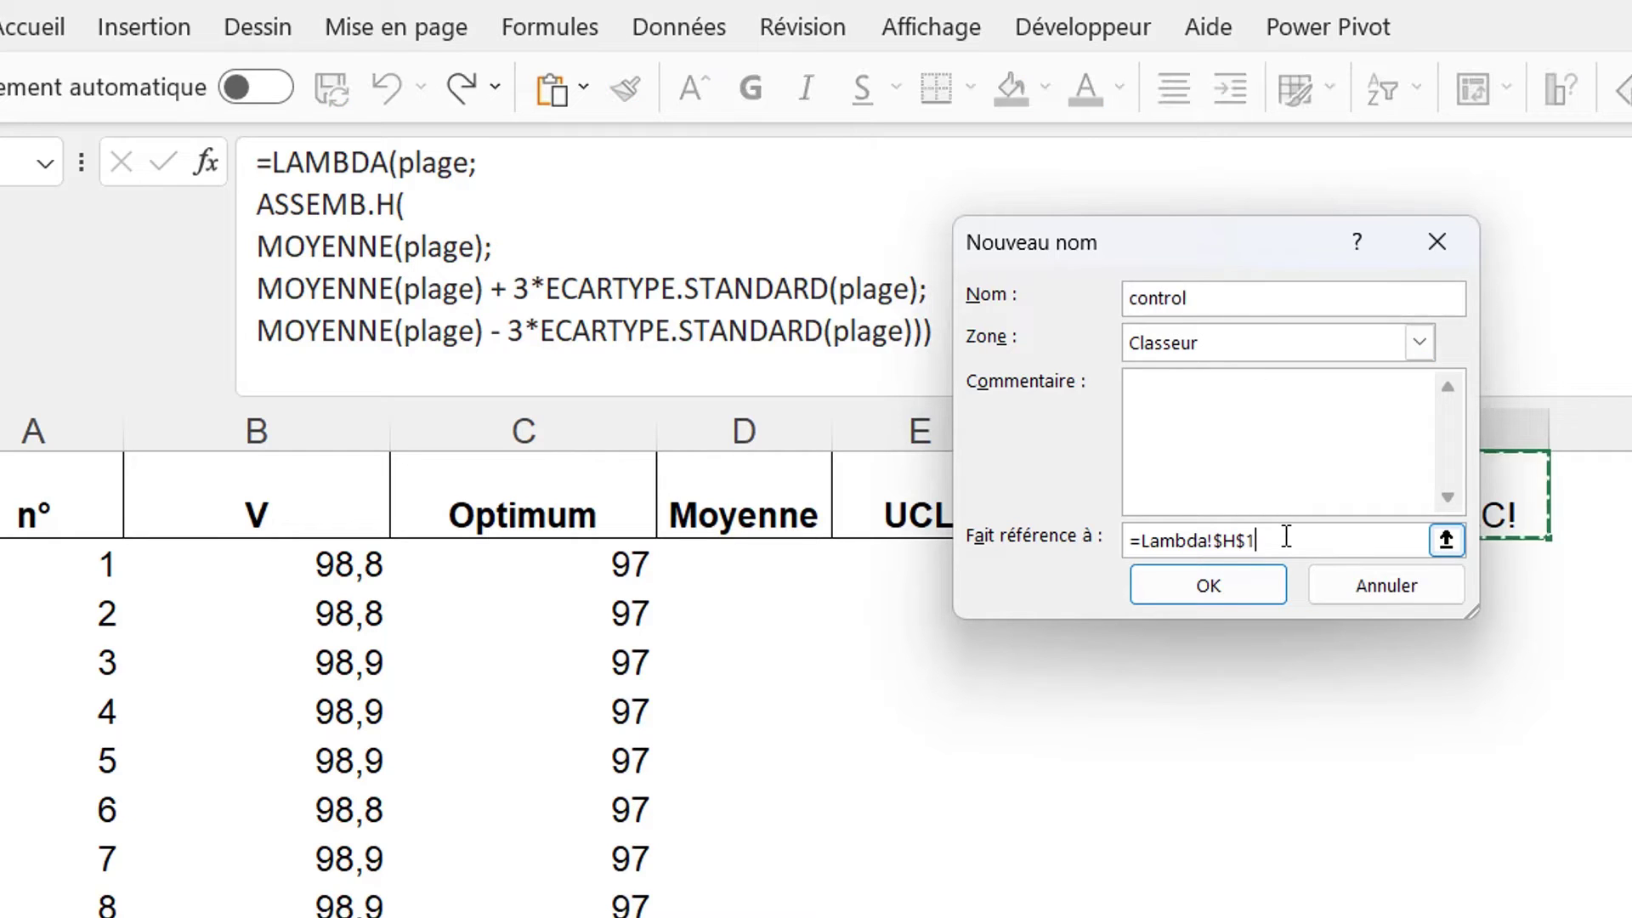
{"action": "key", "text": "ctrl+a"}
{"action": "key", "text": "BackSpace"}
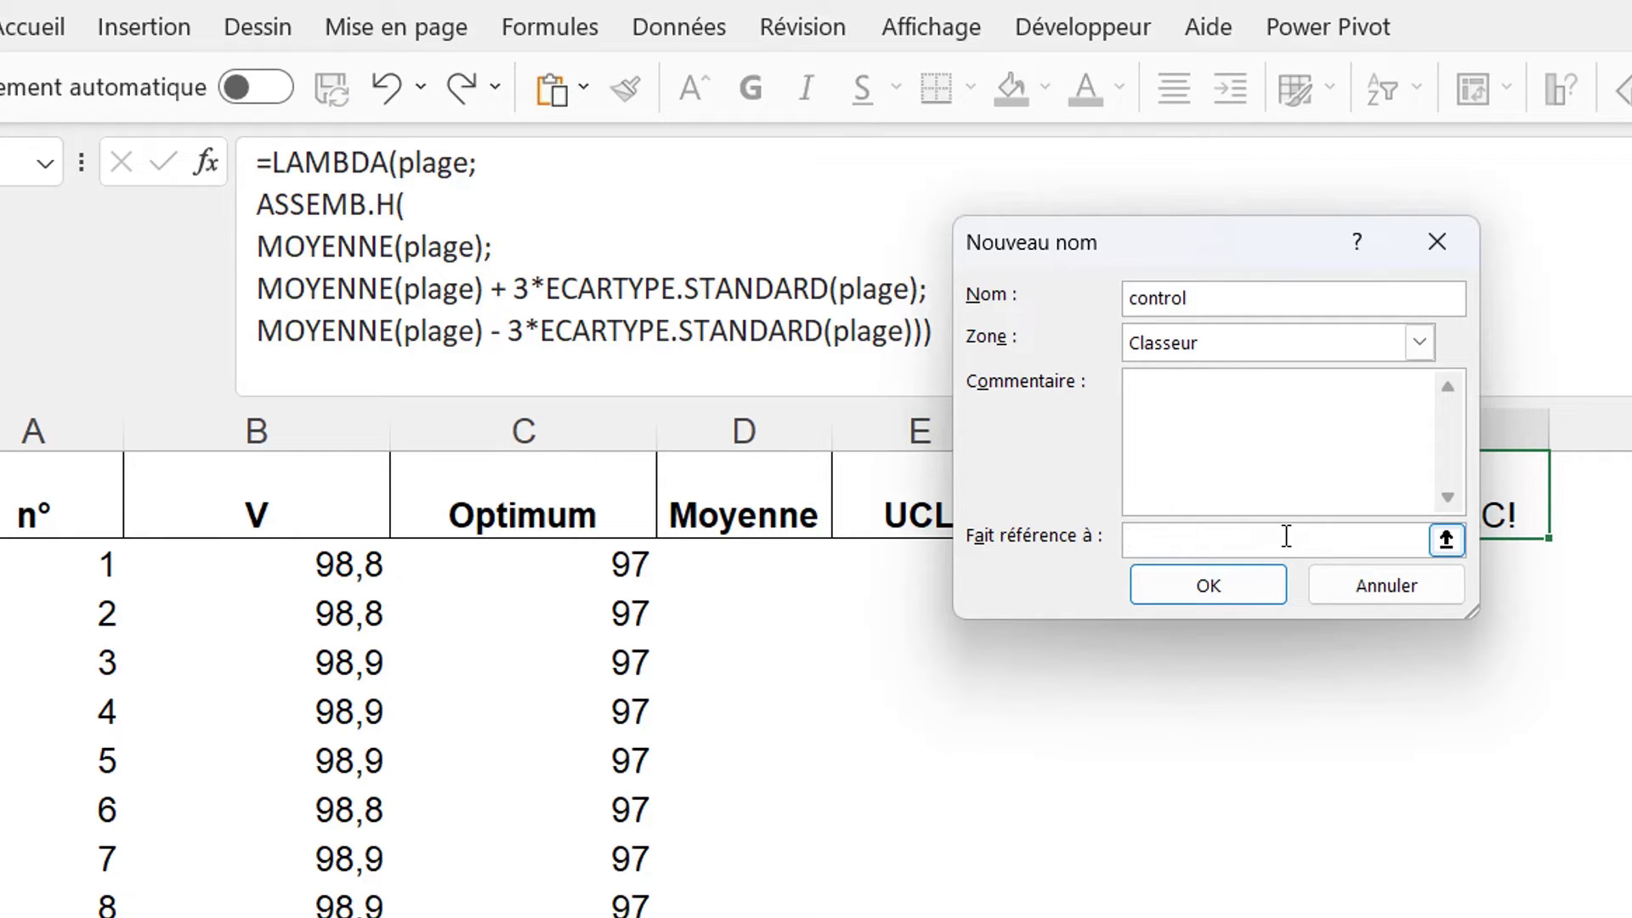
{"action": "key", "text": "ctrl+v"}
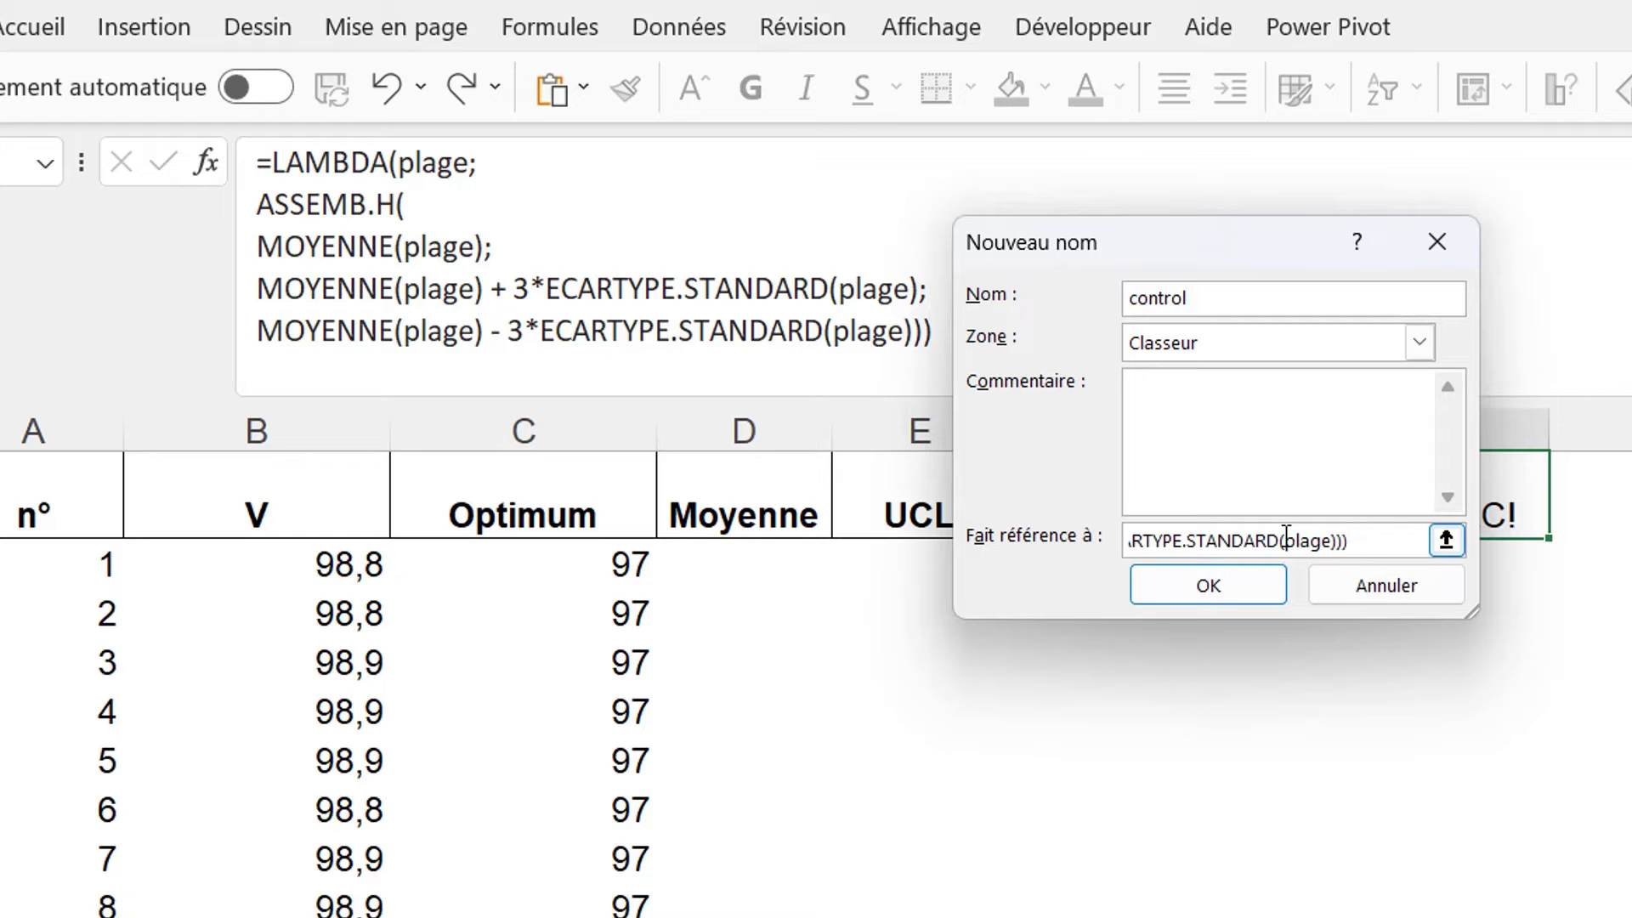
{"action": "left_click", "coordinate": [1227, 588]}
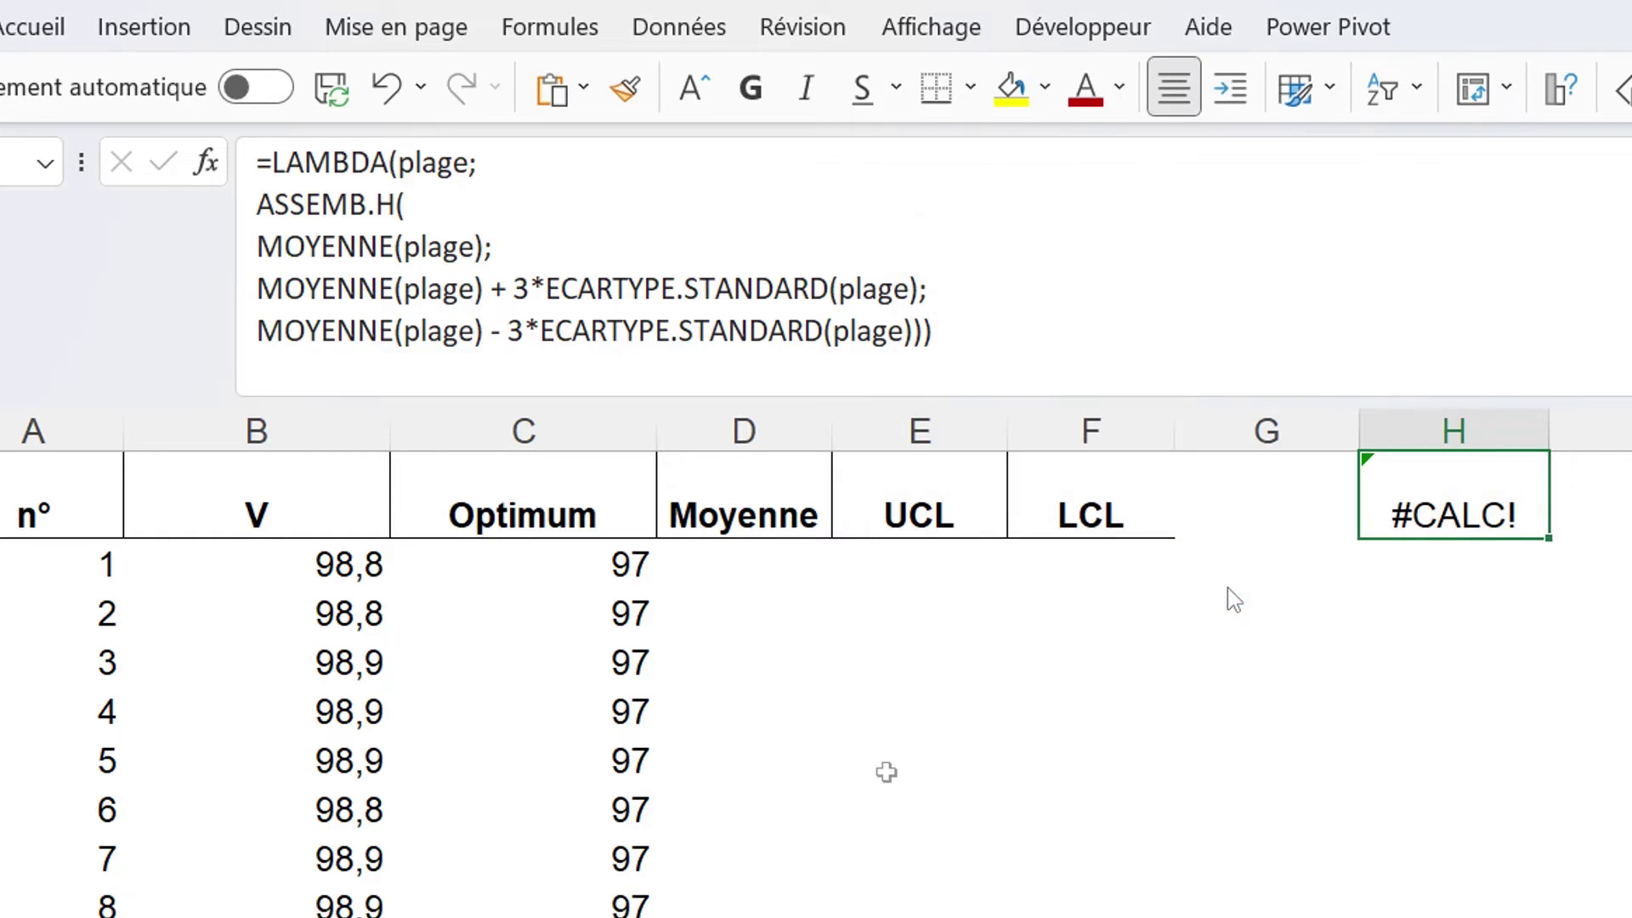
{"action": "left_click", "coordinate": [719, 562]}
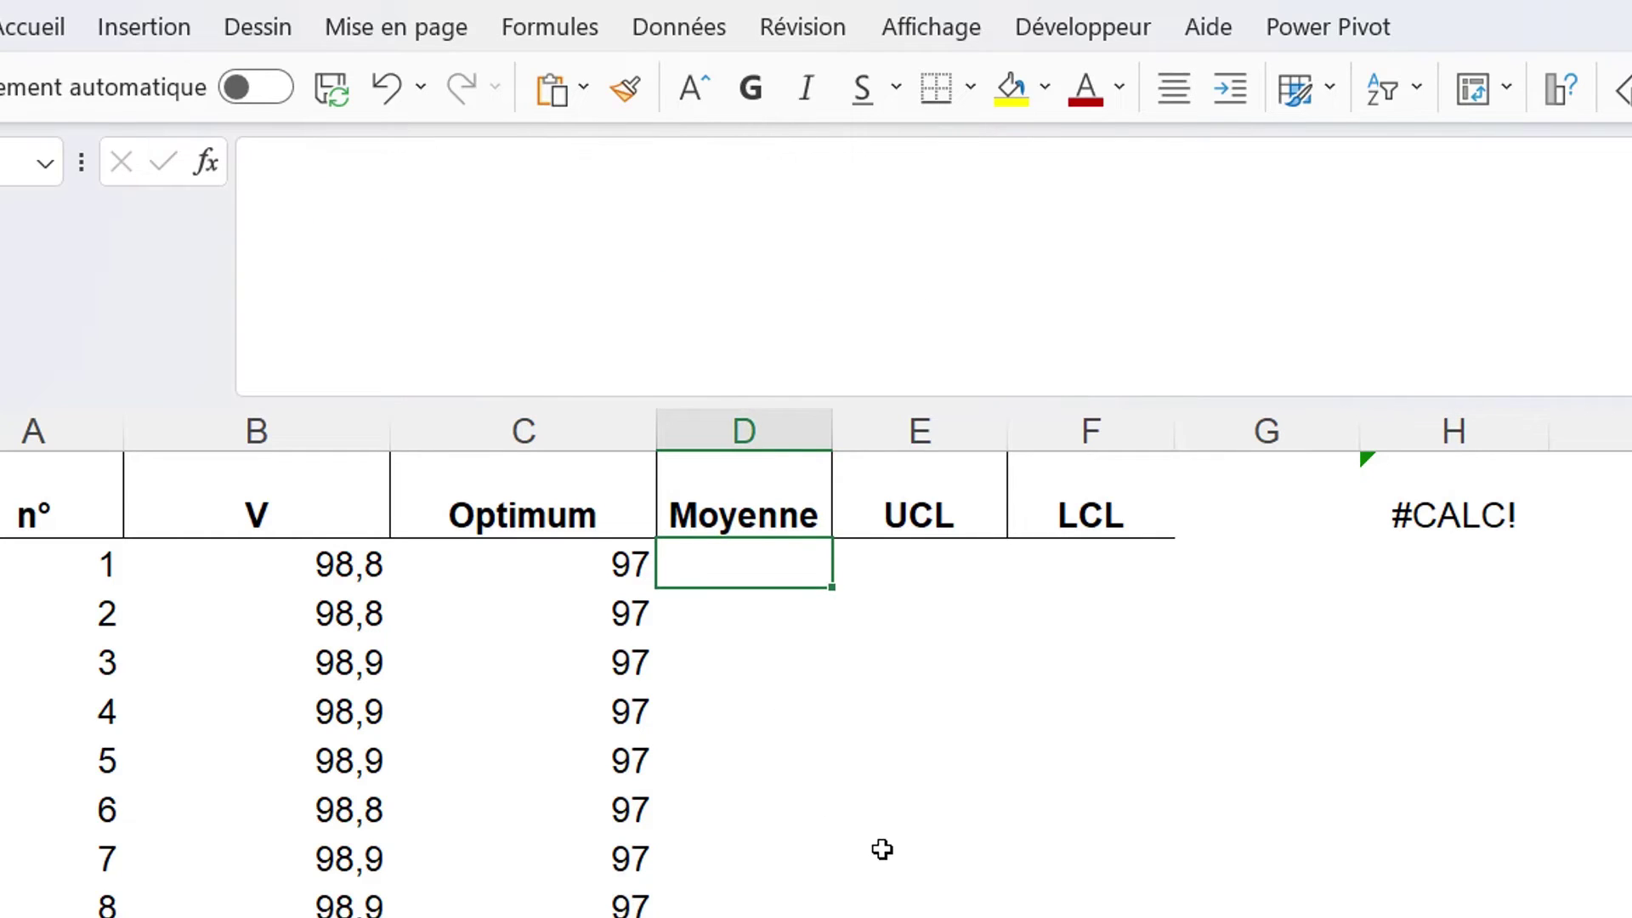
Enter =control(B:B) in D2 to compute Moyenne, UCL and LCL from the V column.
{"action": "type", "text": "="}
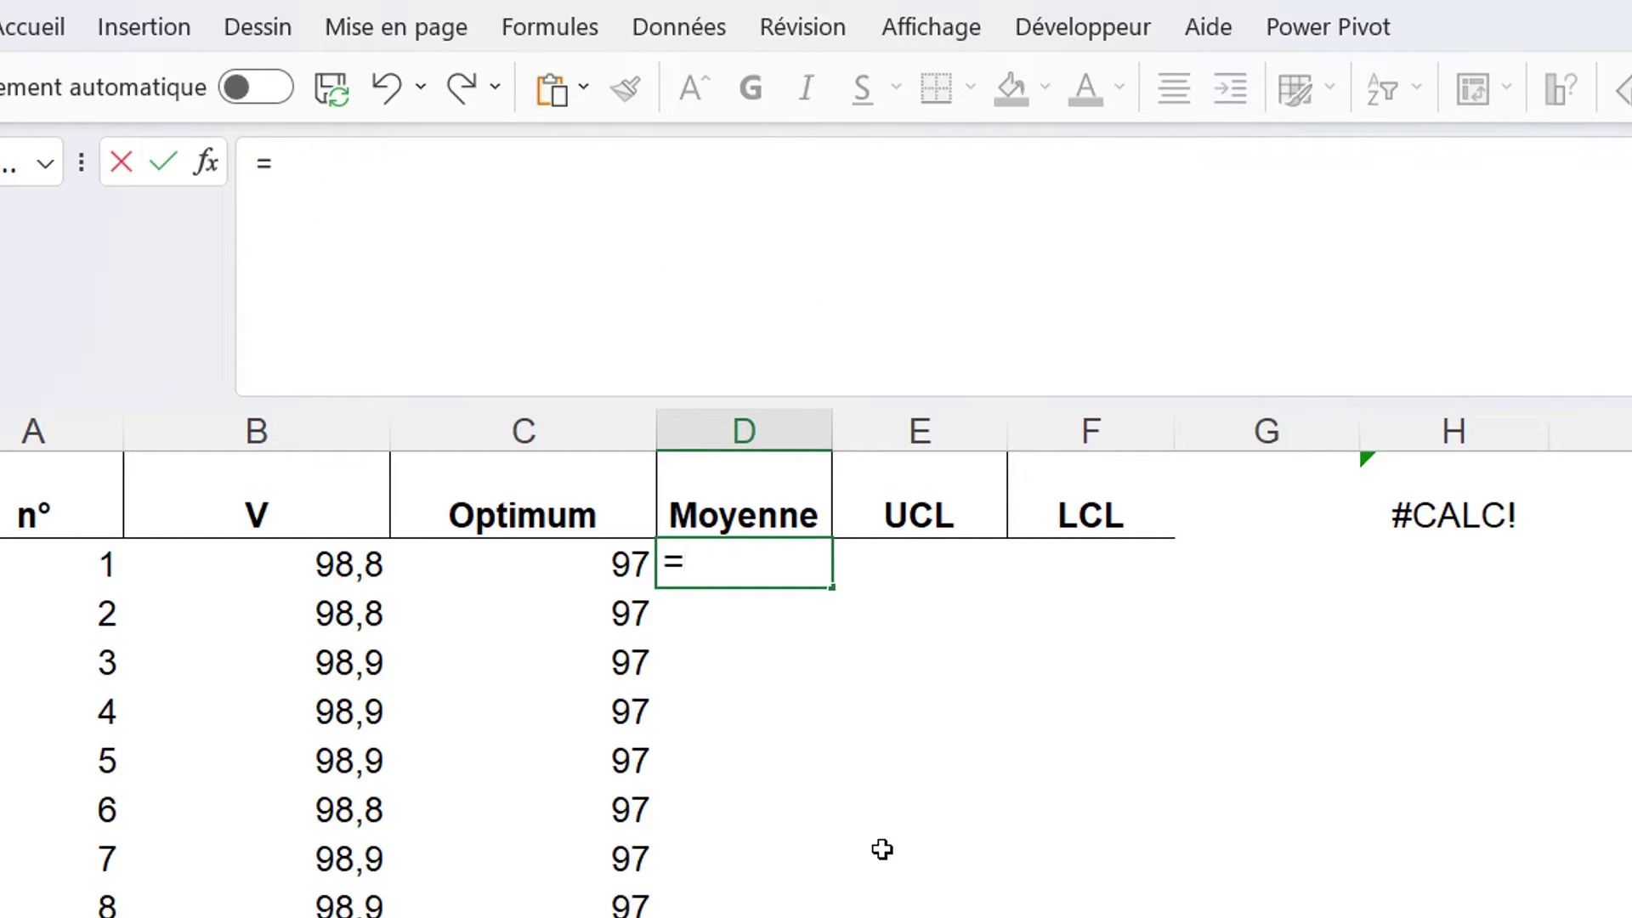
{"action": "type", "text": "co"}
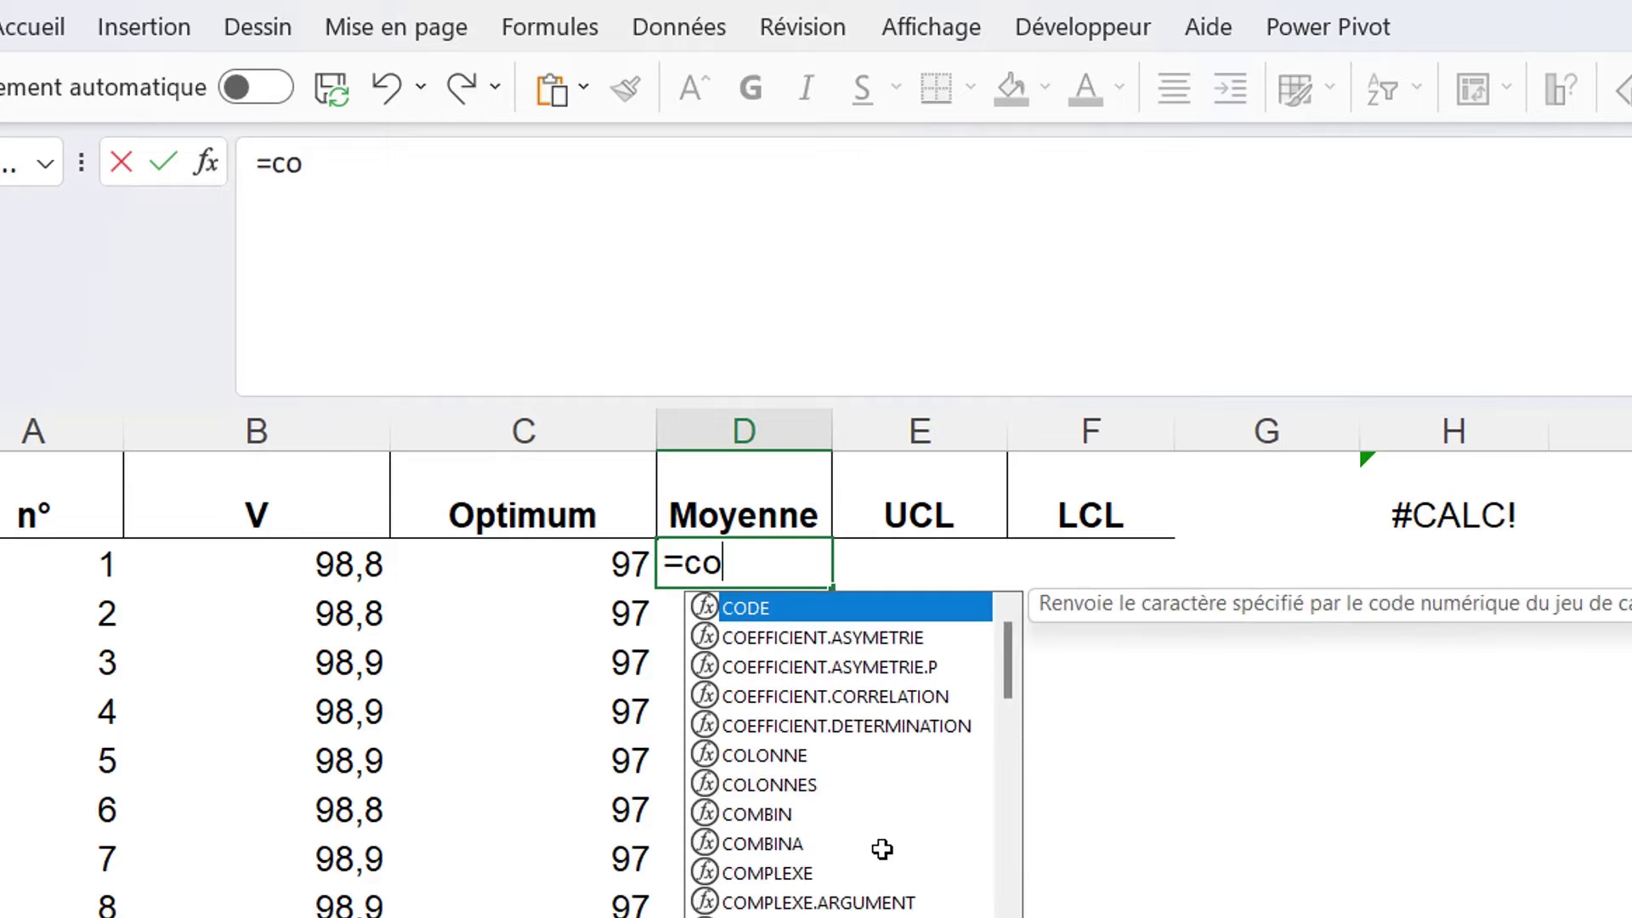
{"action": "type", "text": "n"}
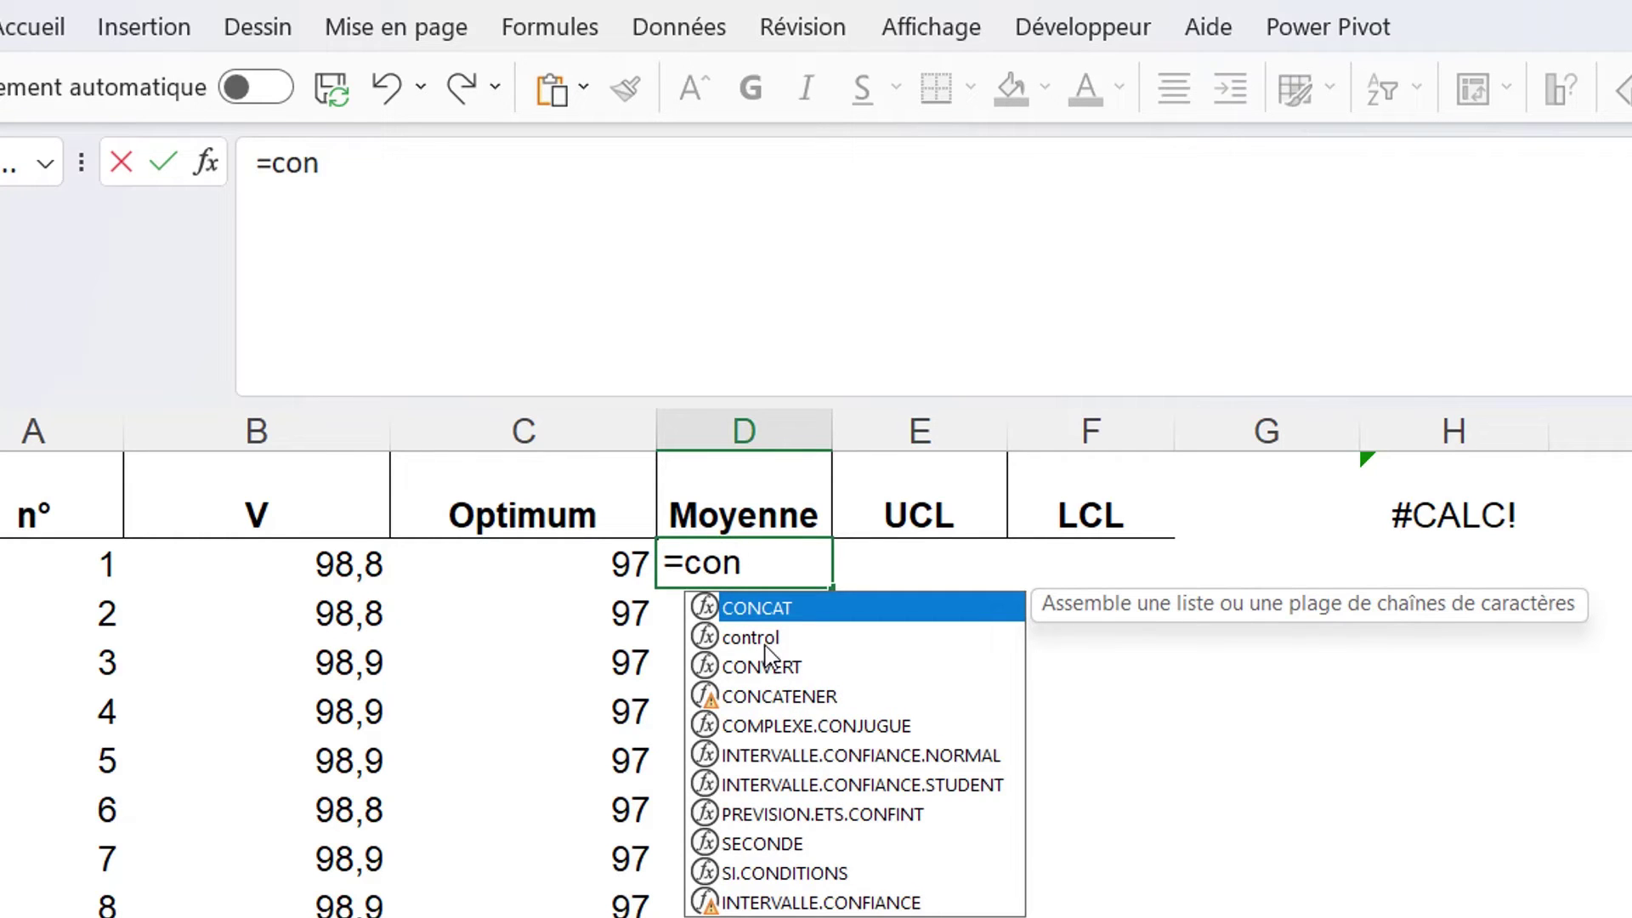
{"action": "double_click", "coordinate": [764, 642]}
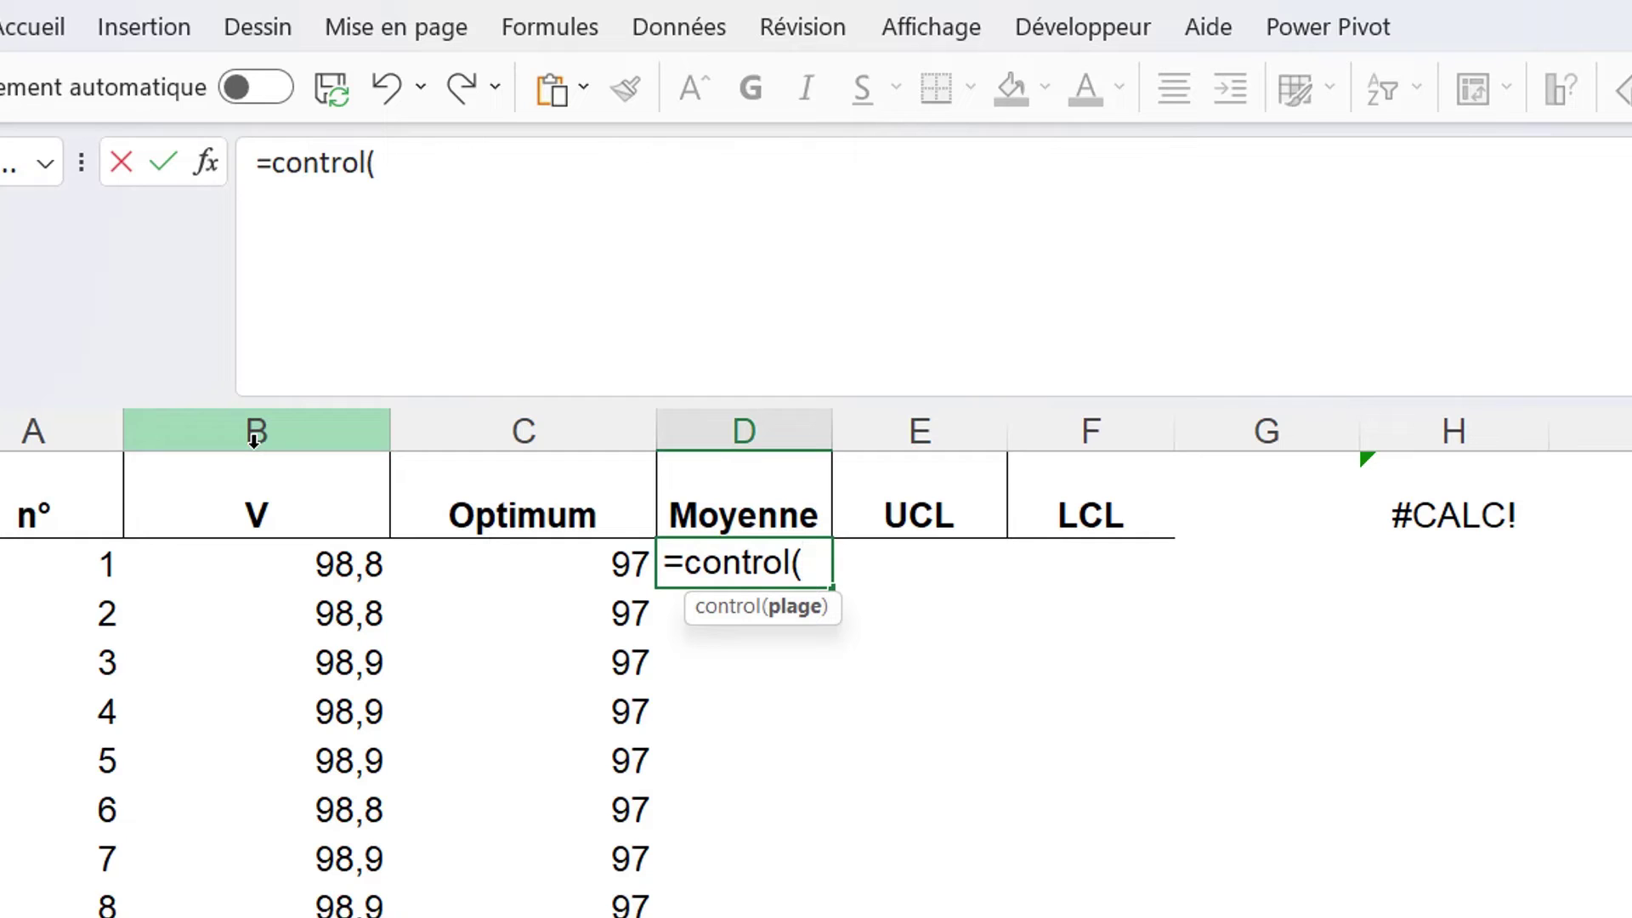
{"action": "left_click", "coordinate": [254, 440]}
{"action": "type", "text": ")"}
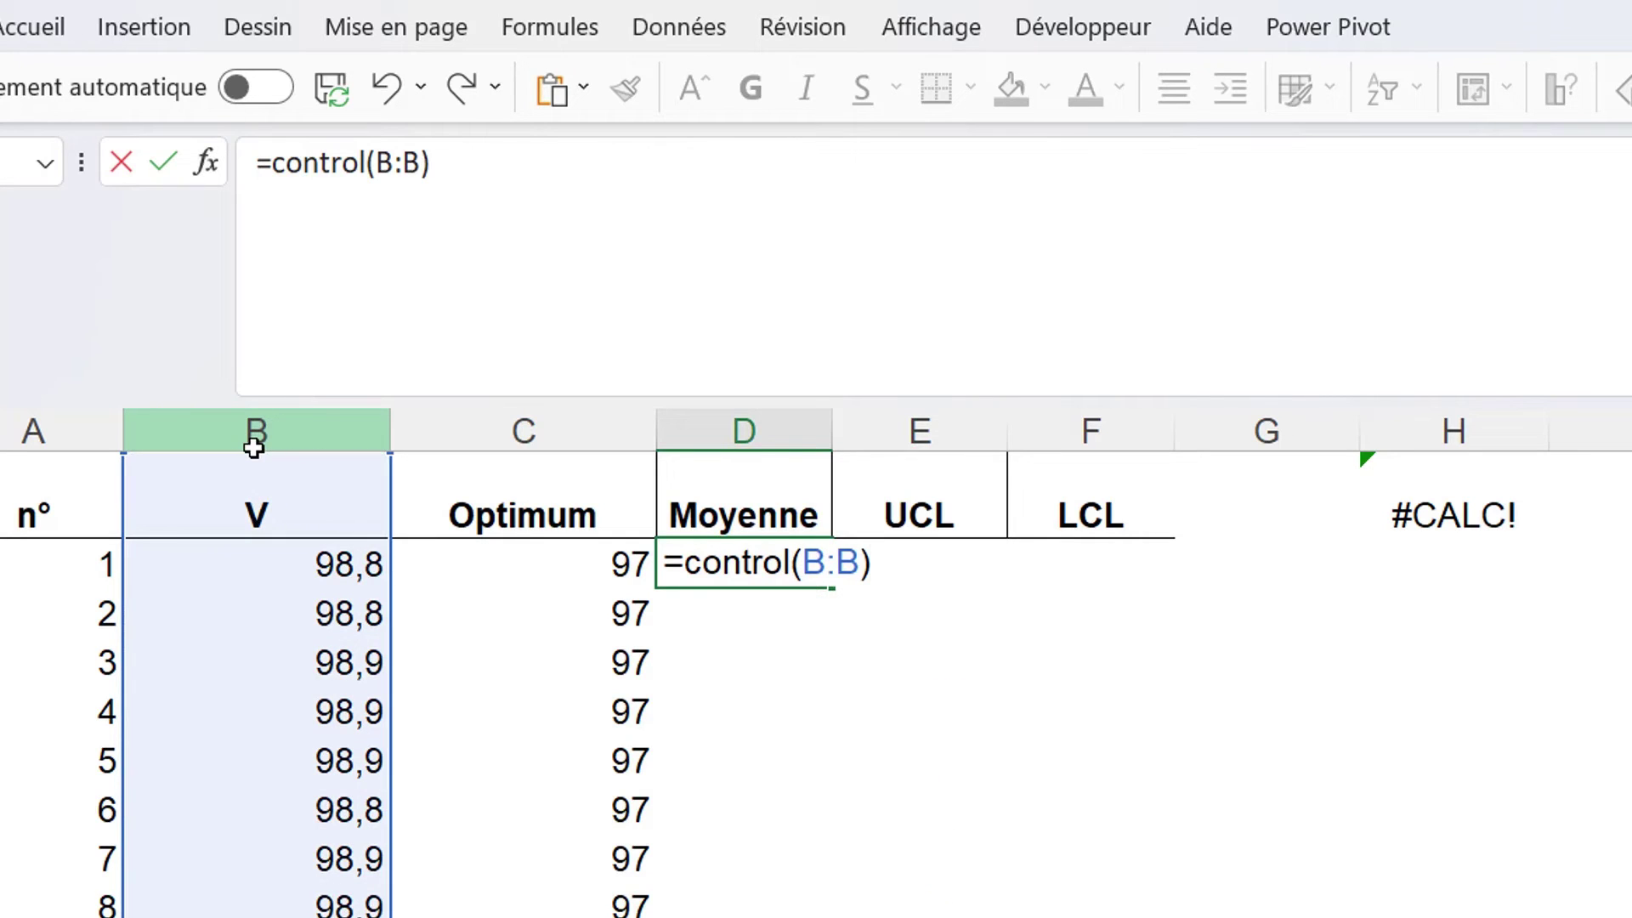
{"action": "key", "text": "Return"}
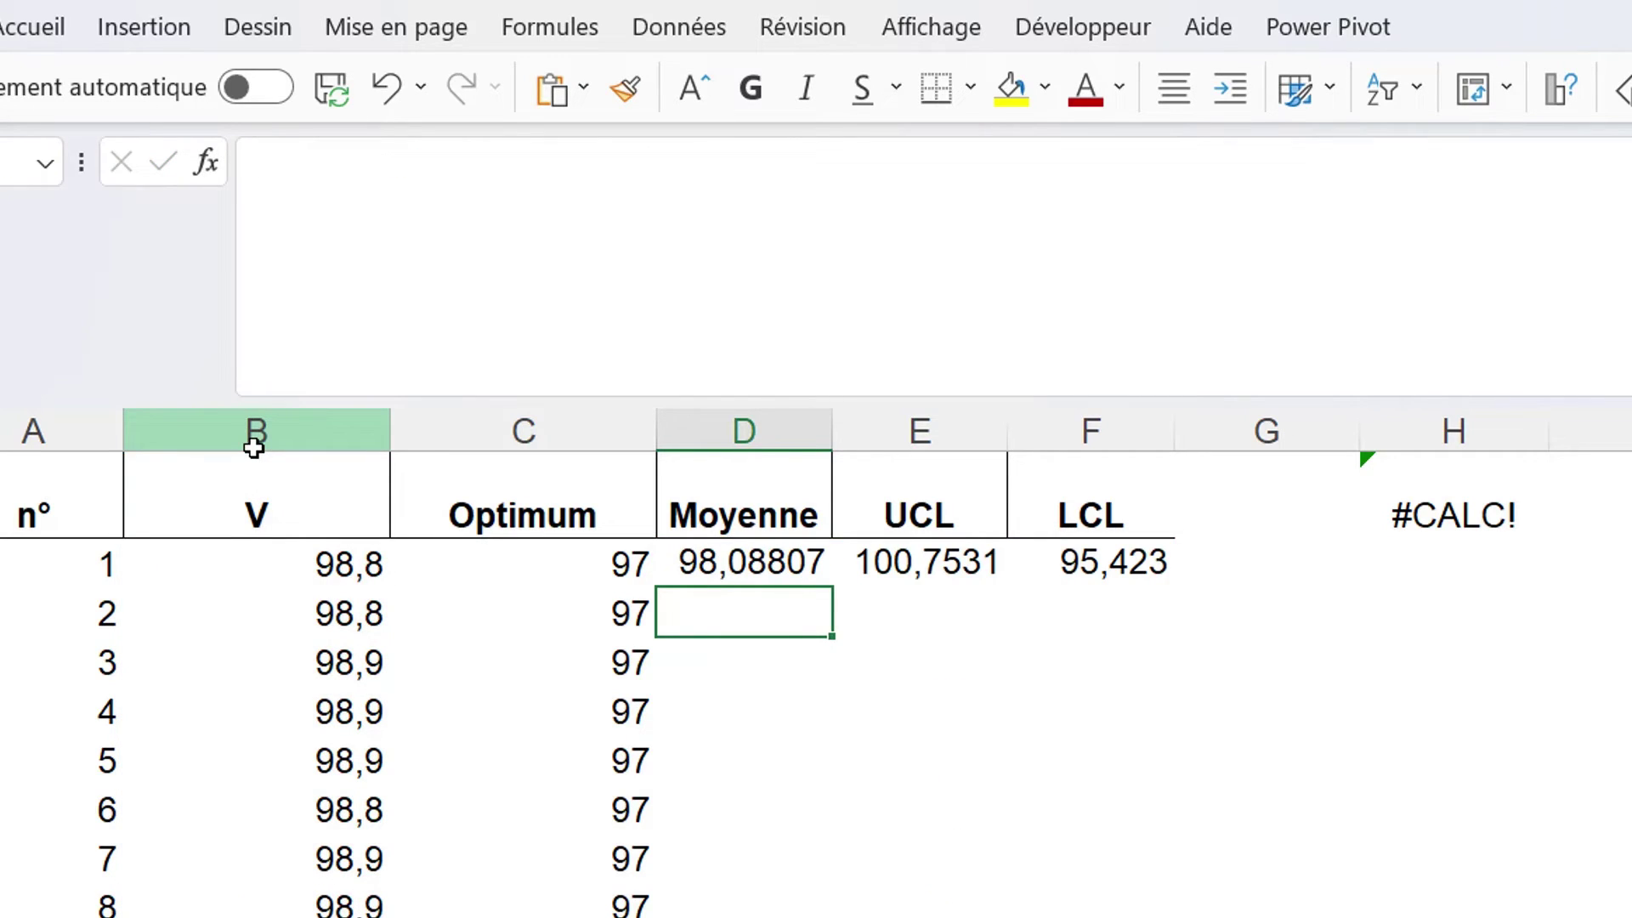
Copy the control results down to every data row with the fill handle.
{"action": "left_click", "coordinate": [812, 571]}
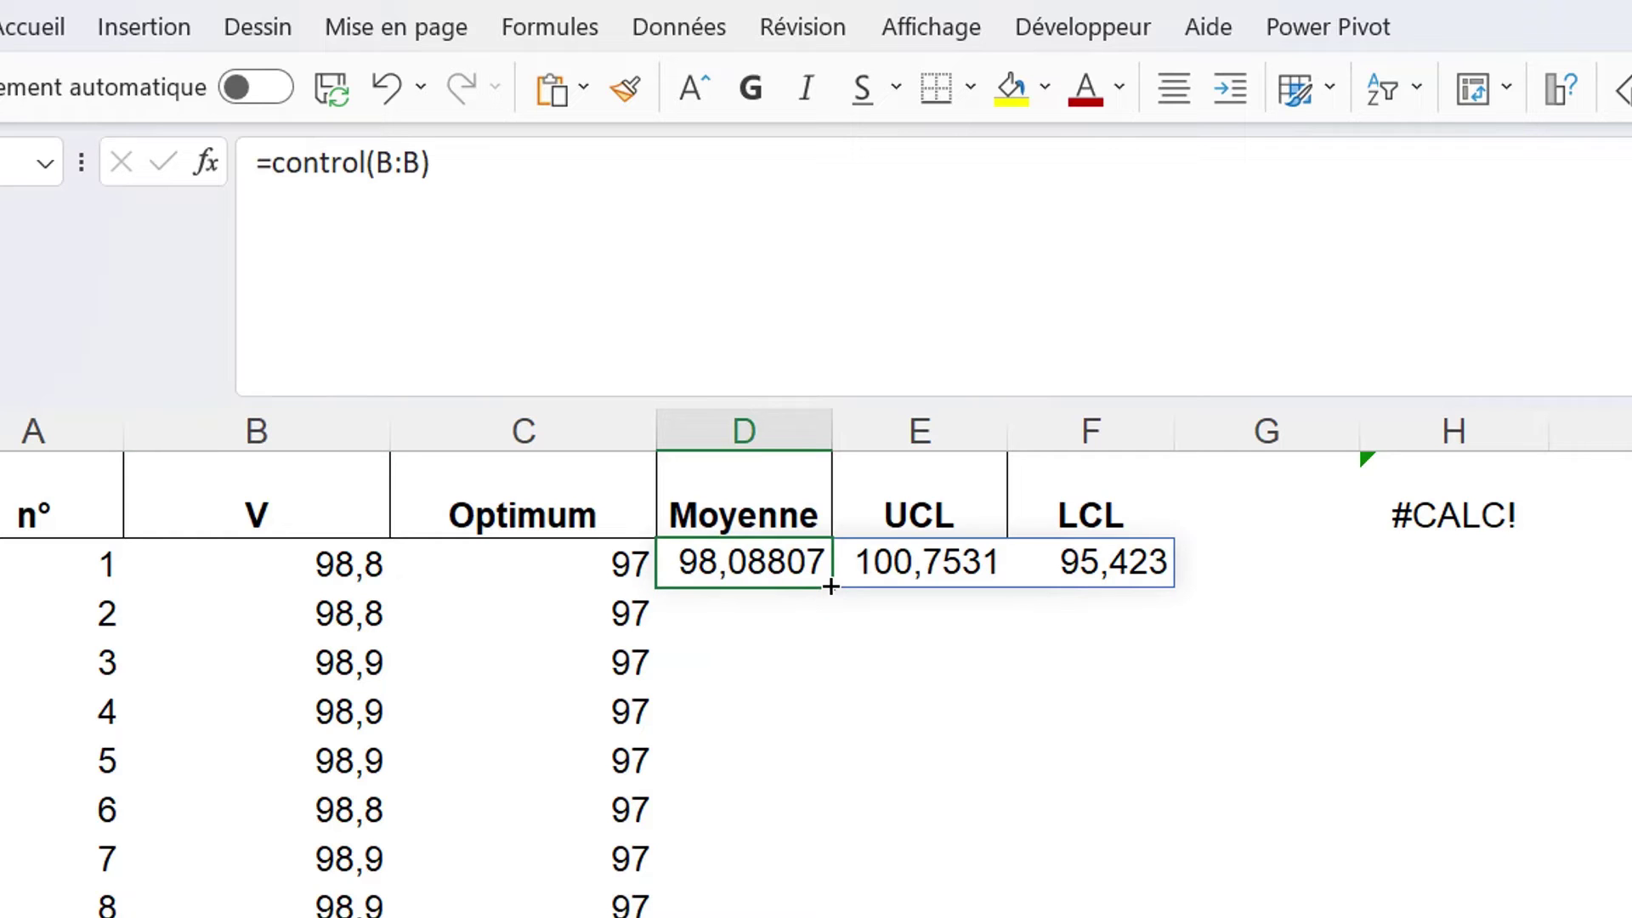
{"action": "double_click", "coordinate": [831, 586]}
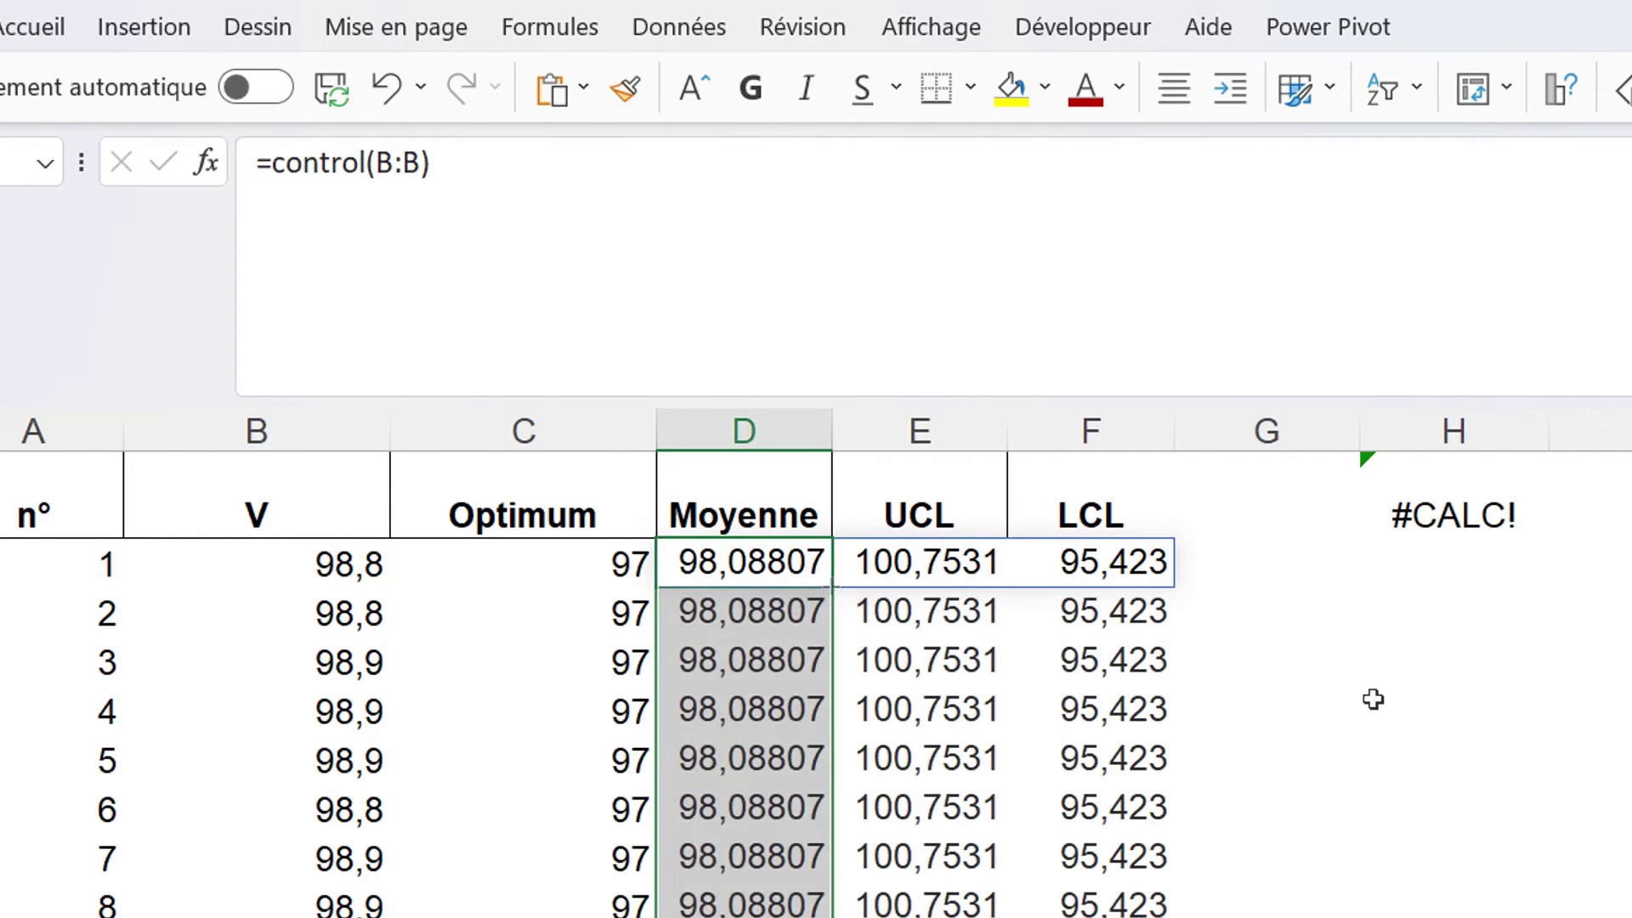
{"action": "left_click", "coordinate": [1369, 694]}
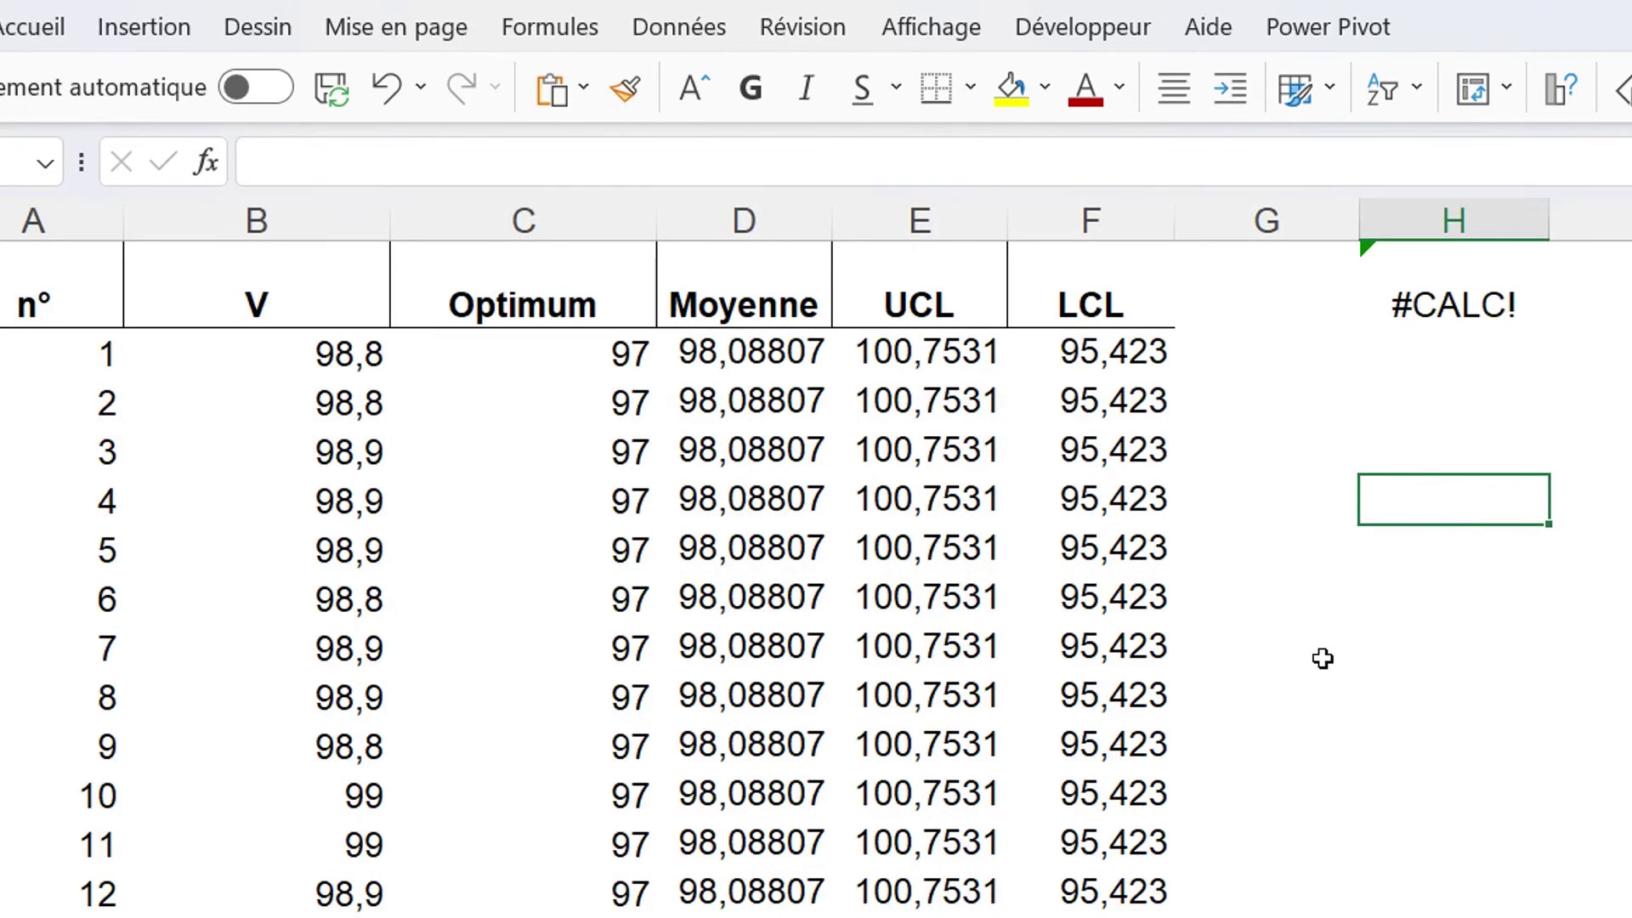
{"action": "left_click", "coordinate": [285, 400]}
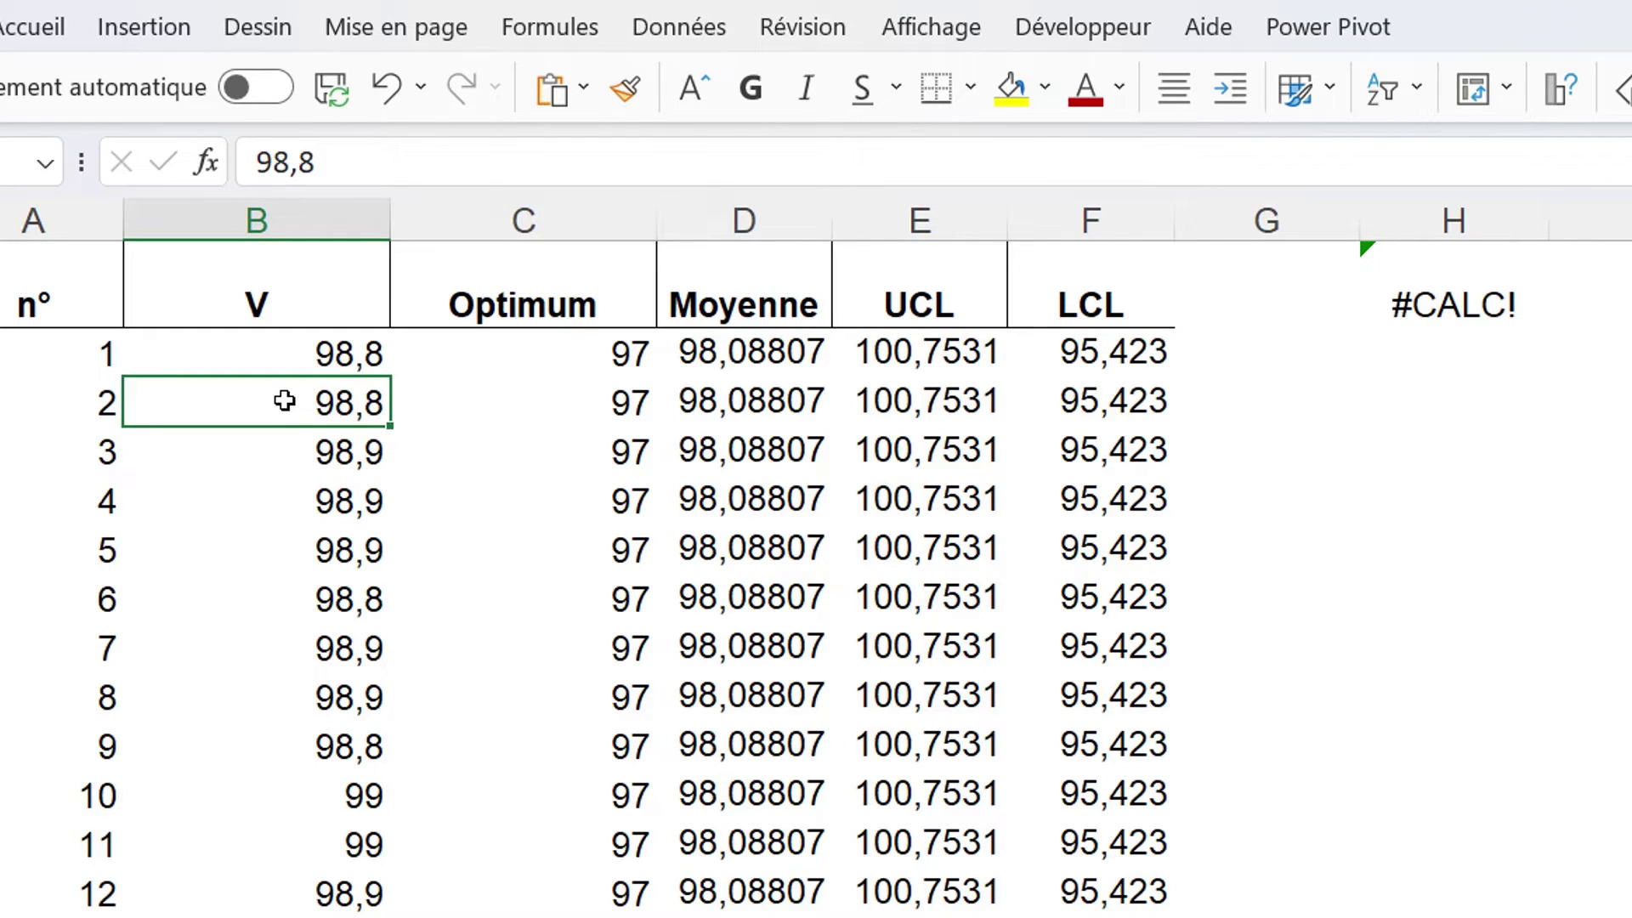
Insert a chart of the table using the control_chart template from All Charts > Templates.
{"action": "left_click", "coordinate": [144, 28]}
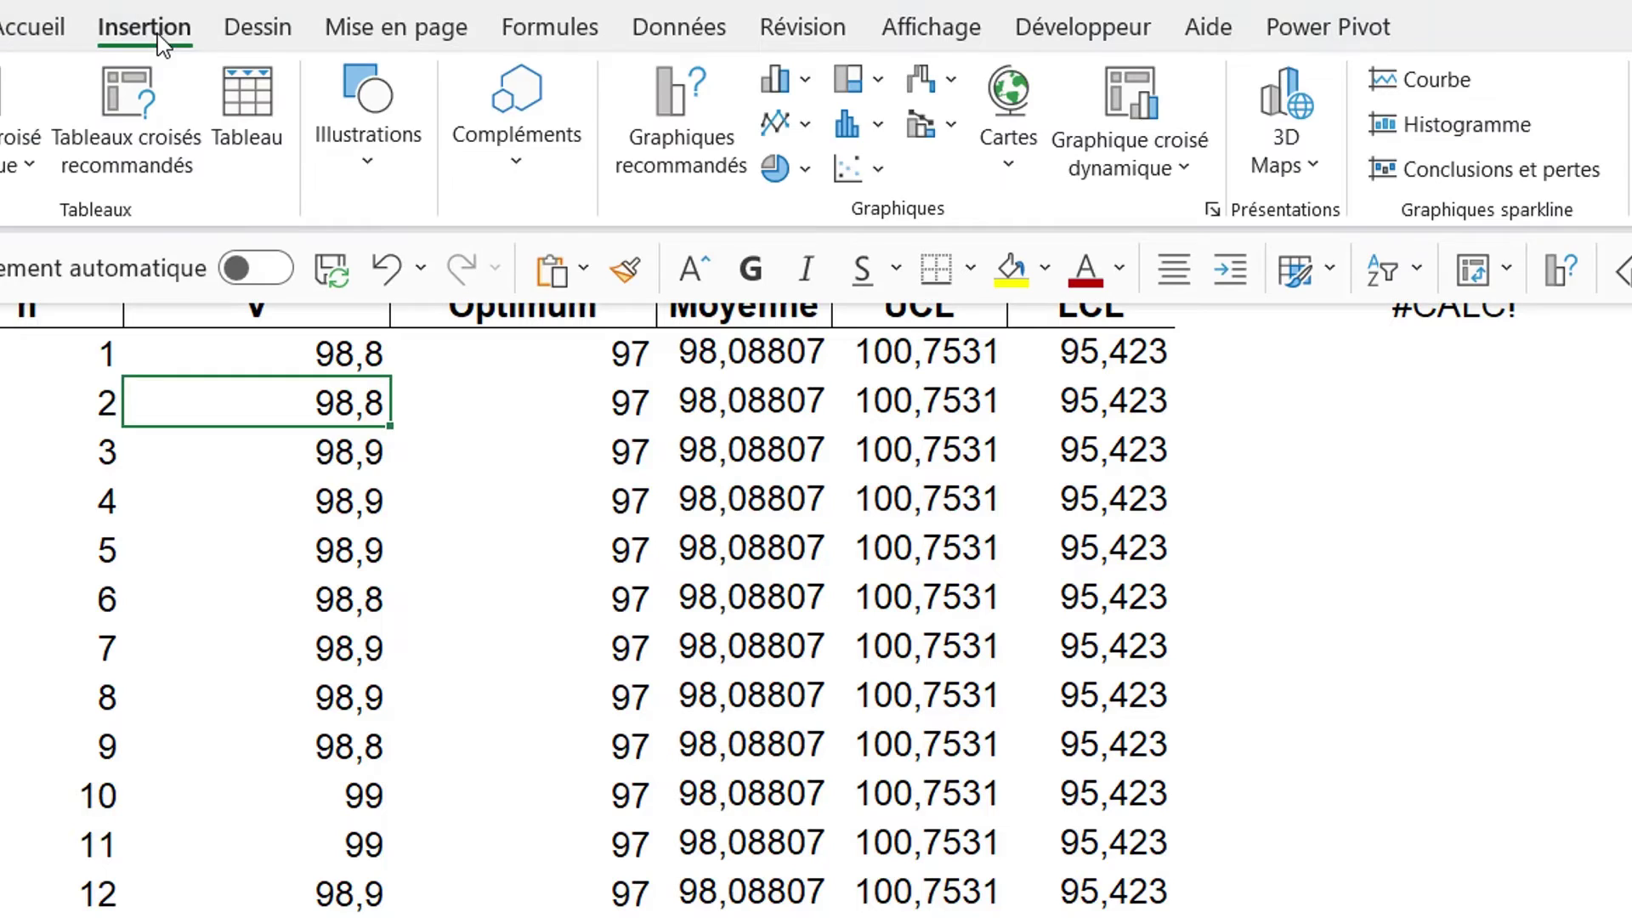
{"action": "left_click", "coordinate": [721, 170]}
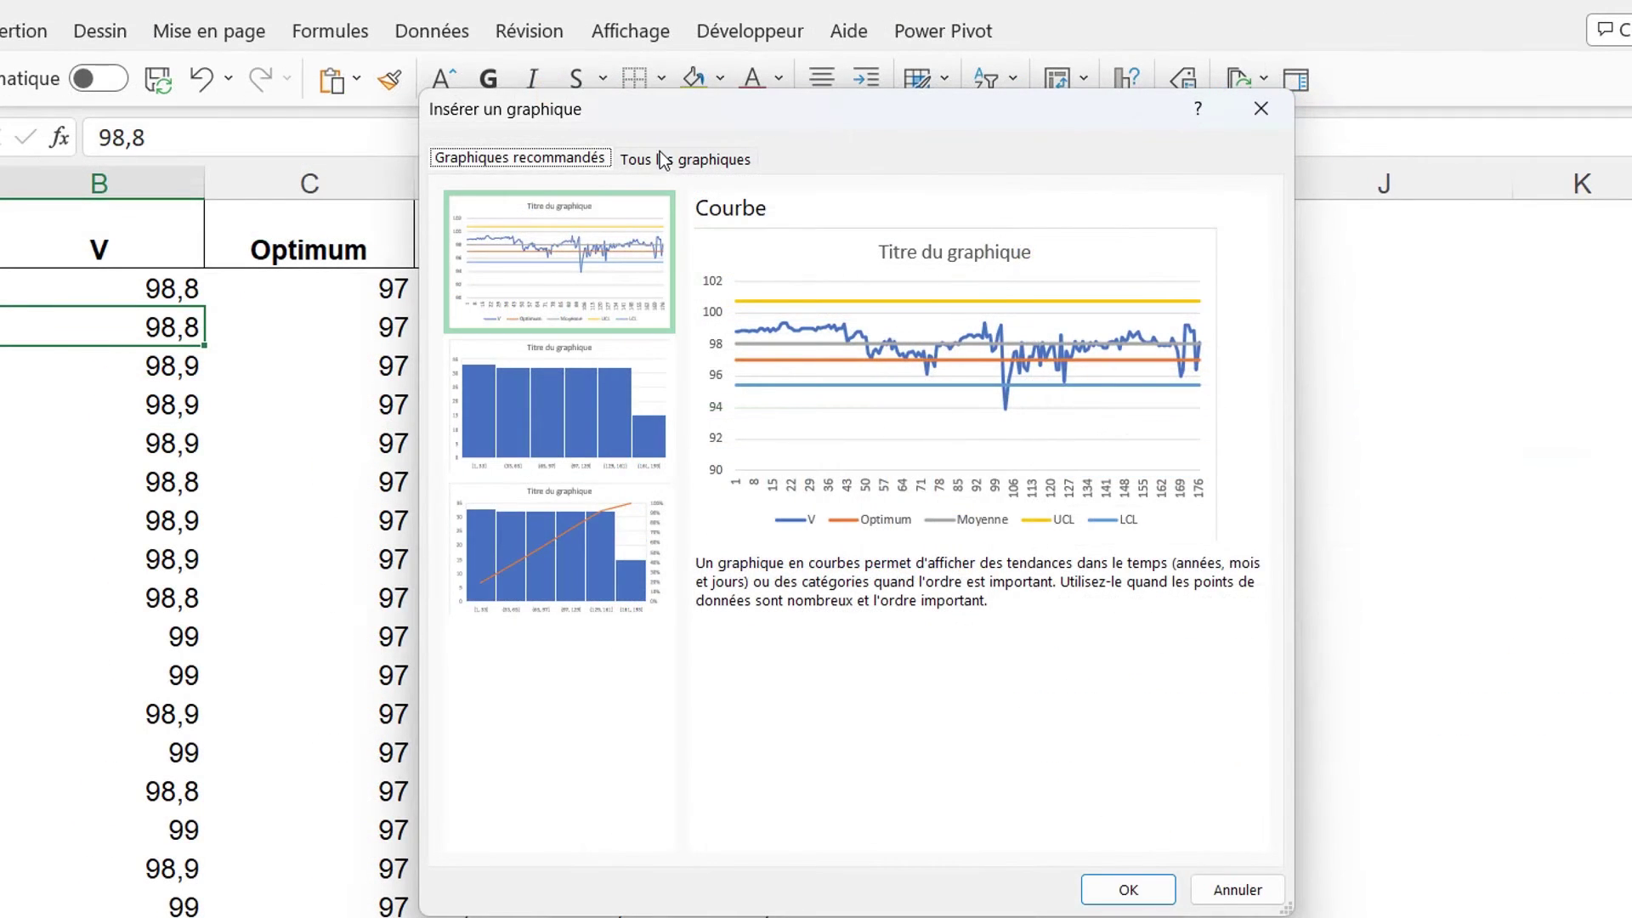
{"action": "left_click", "coordinate": [660, 160]}
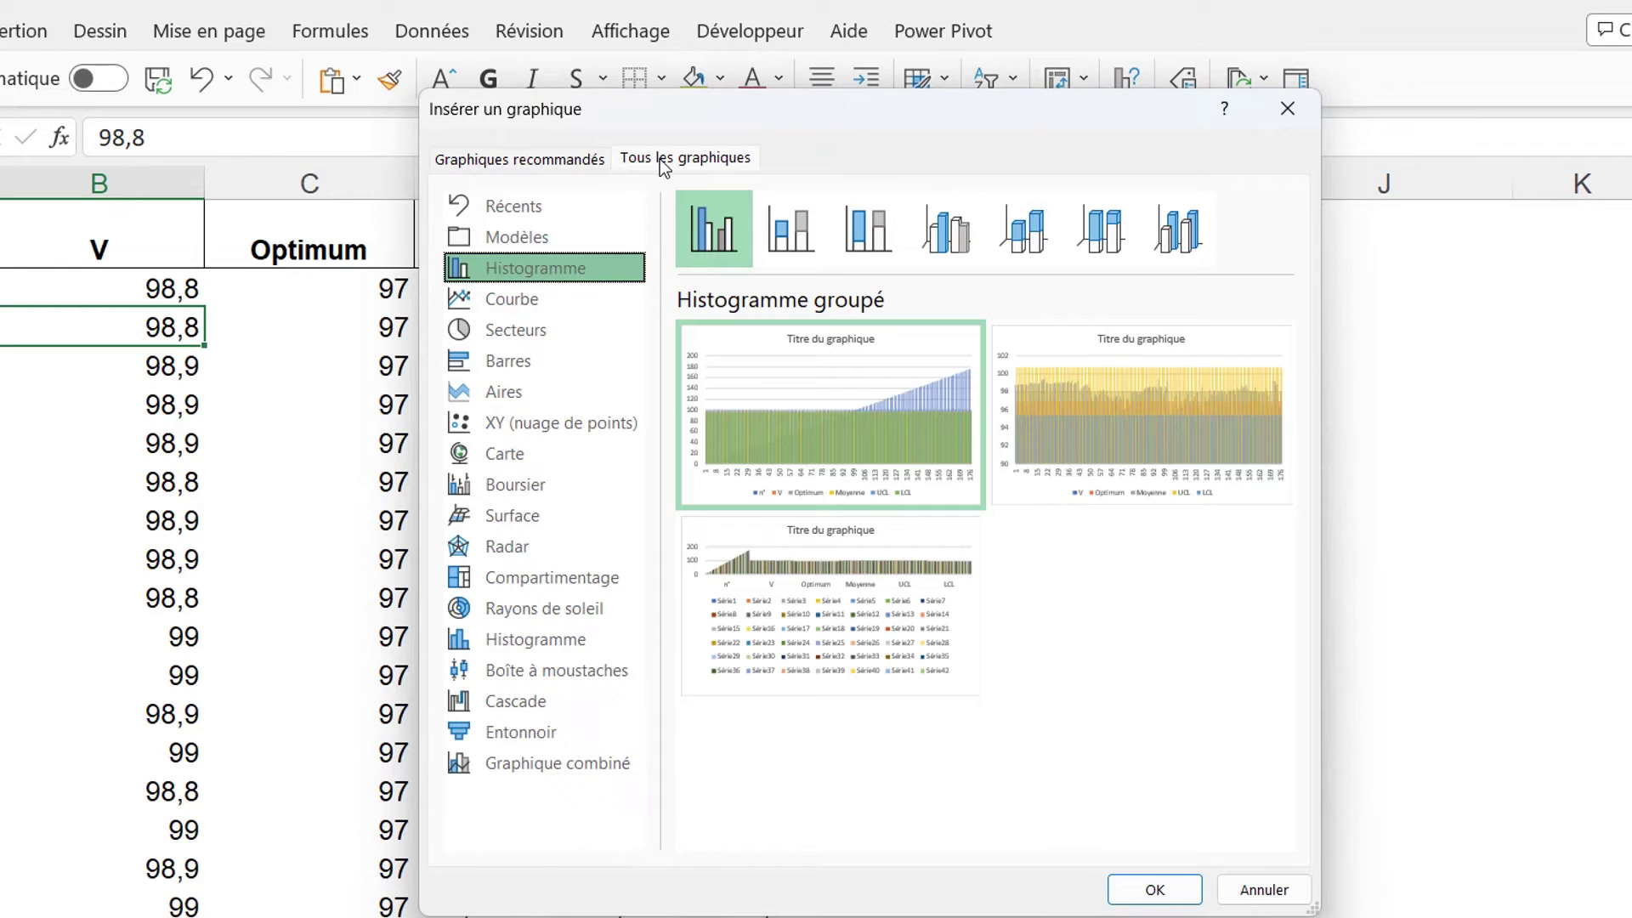
{"action": "left_click", "coordinate": [488, 237]}
{"action": "mouse_move", "coordinate": [1160, 339]}
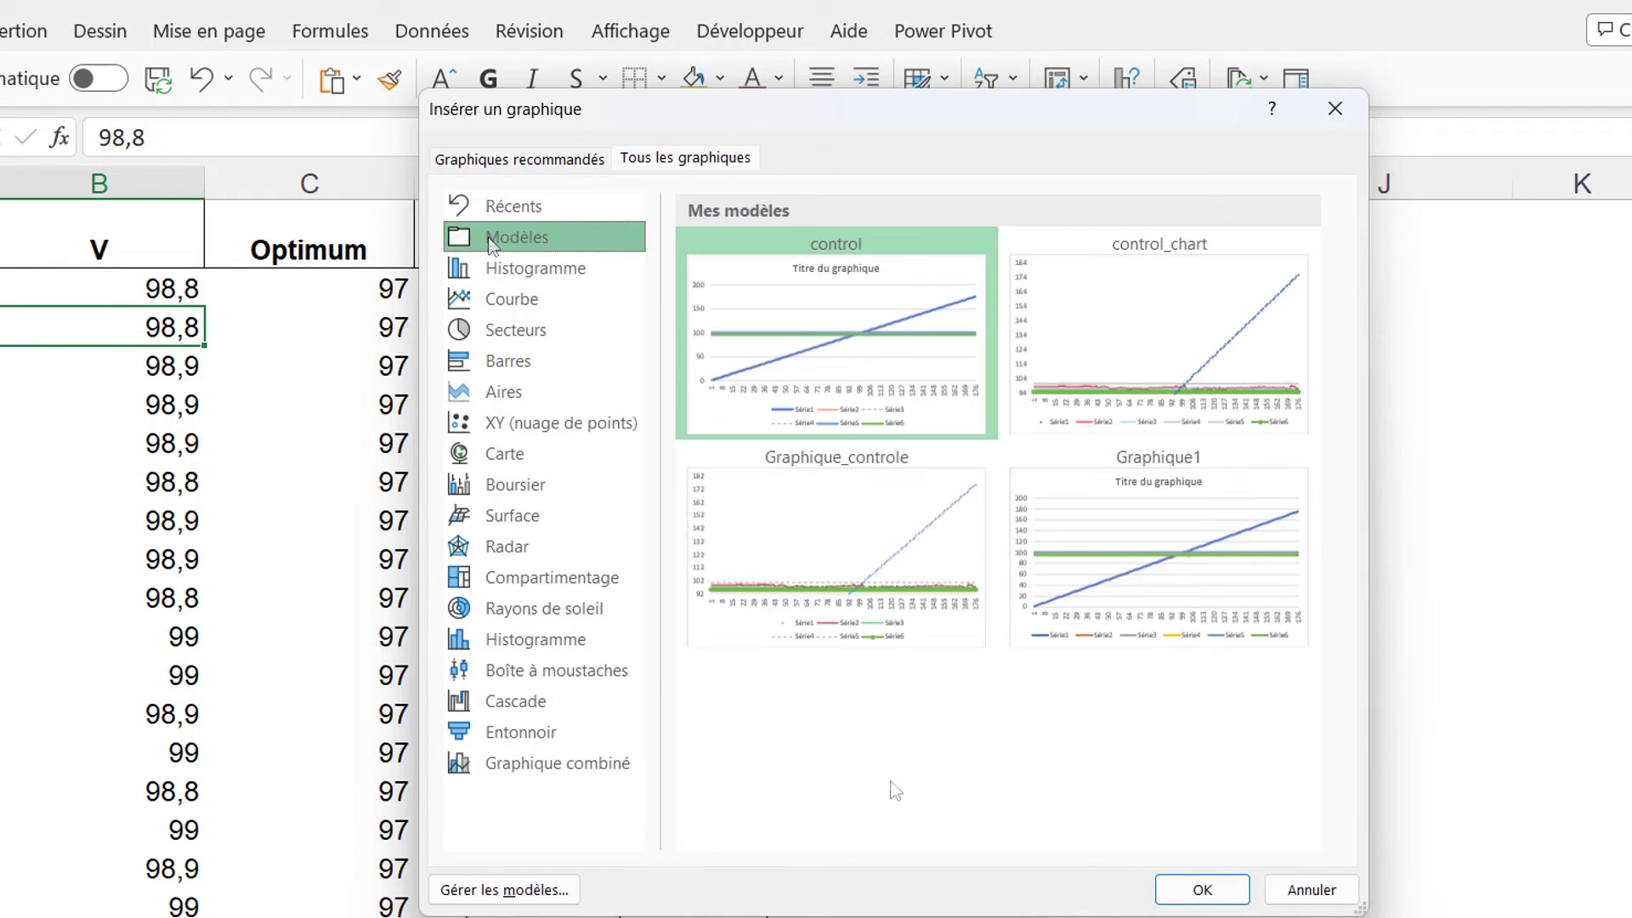
{"action": "left_click", "coordinate": [1139, 353]}
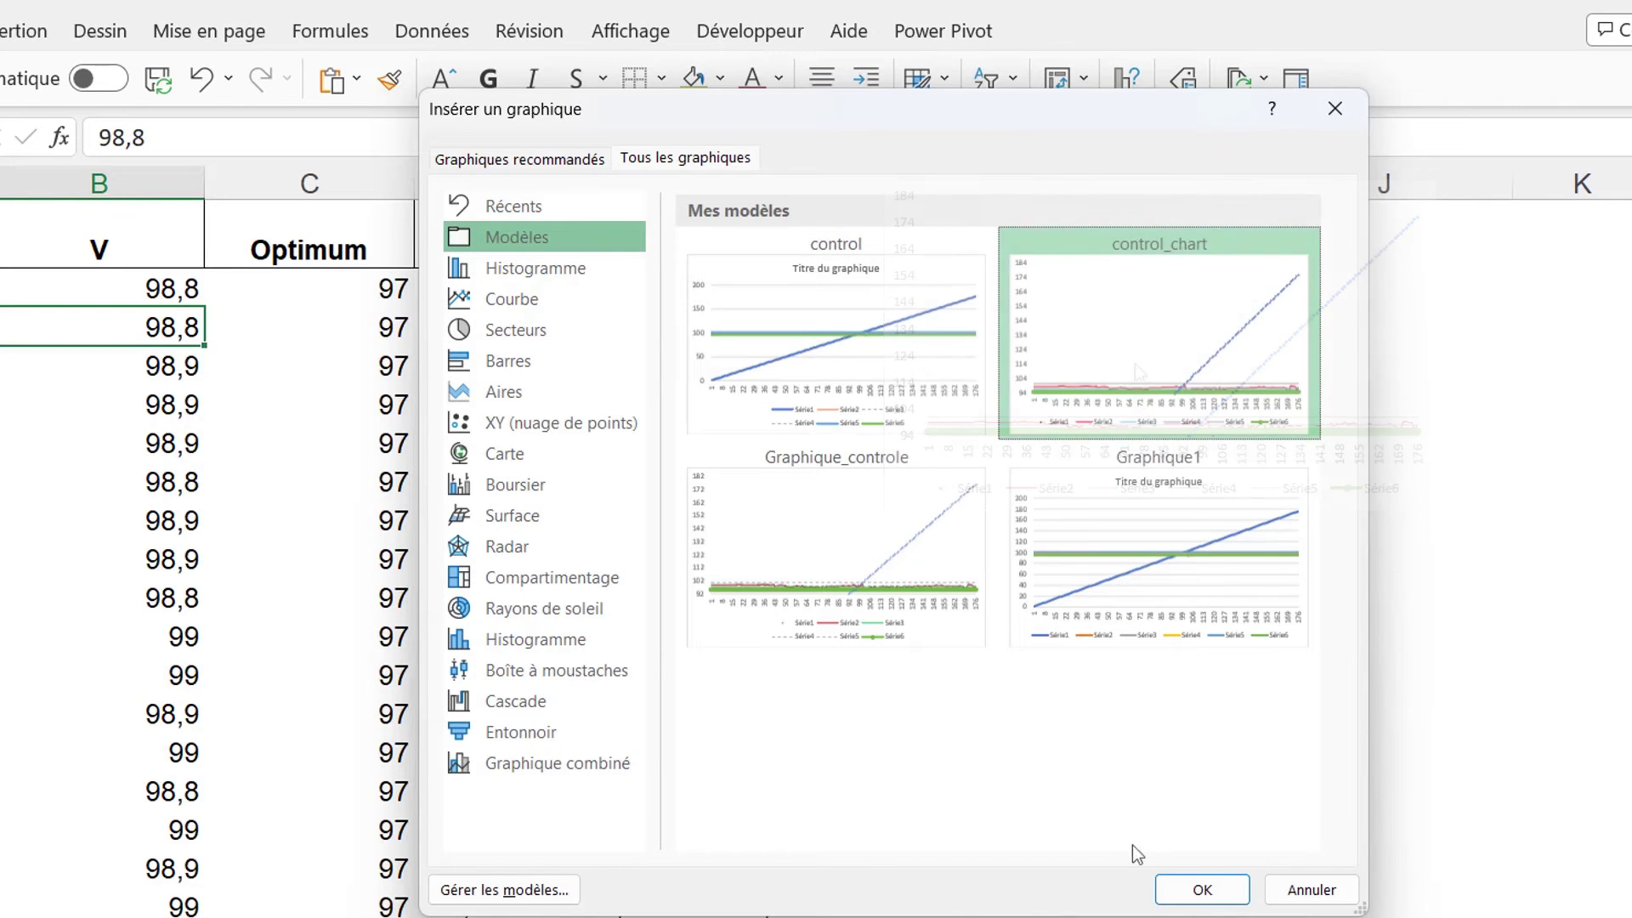
{"action": "left_click", "coordinate": [1180, 892]}
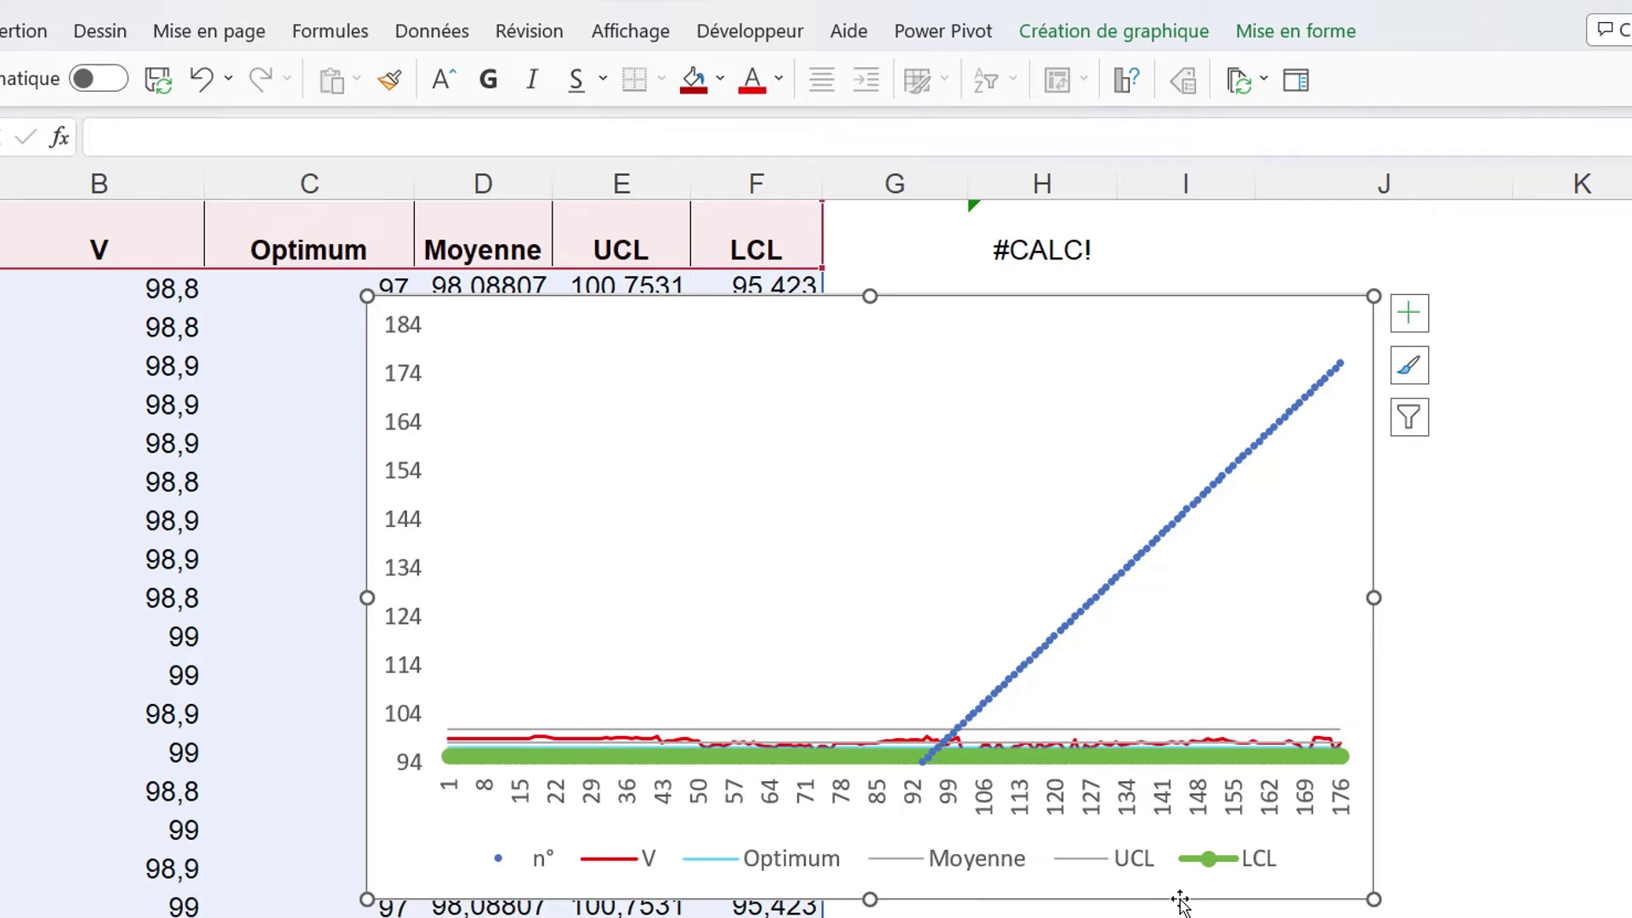
Move the chart left and switch it to the second Line with Markers layout, plotting V as points.
{"action": "left_click_drag", "start_coordinate": [912, 301], "coordinate": [690, 304]}
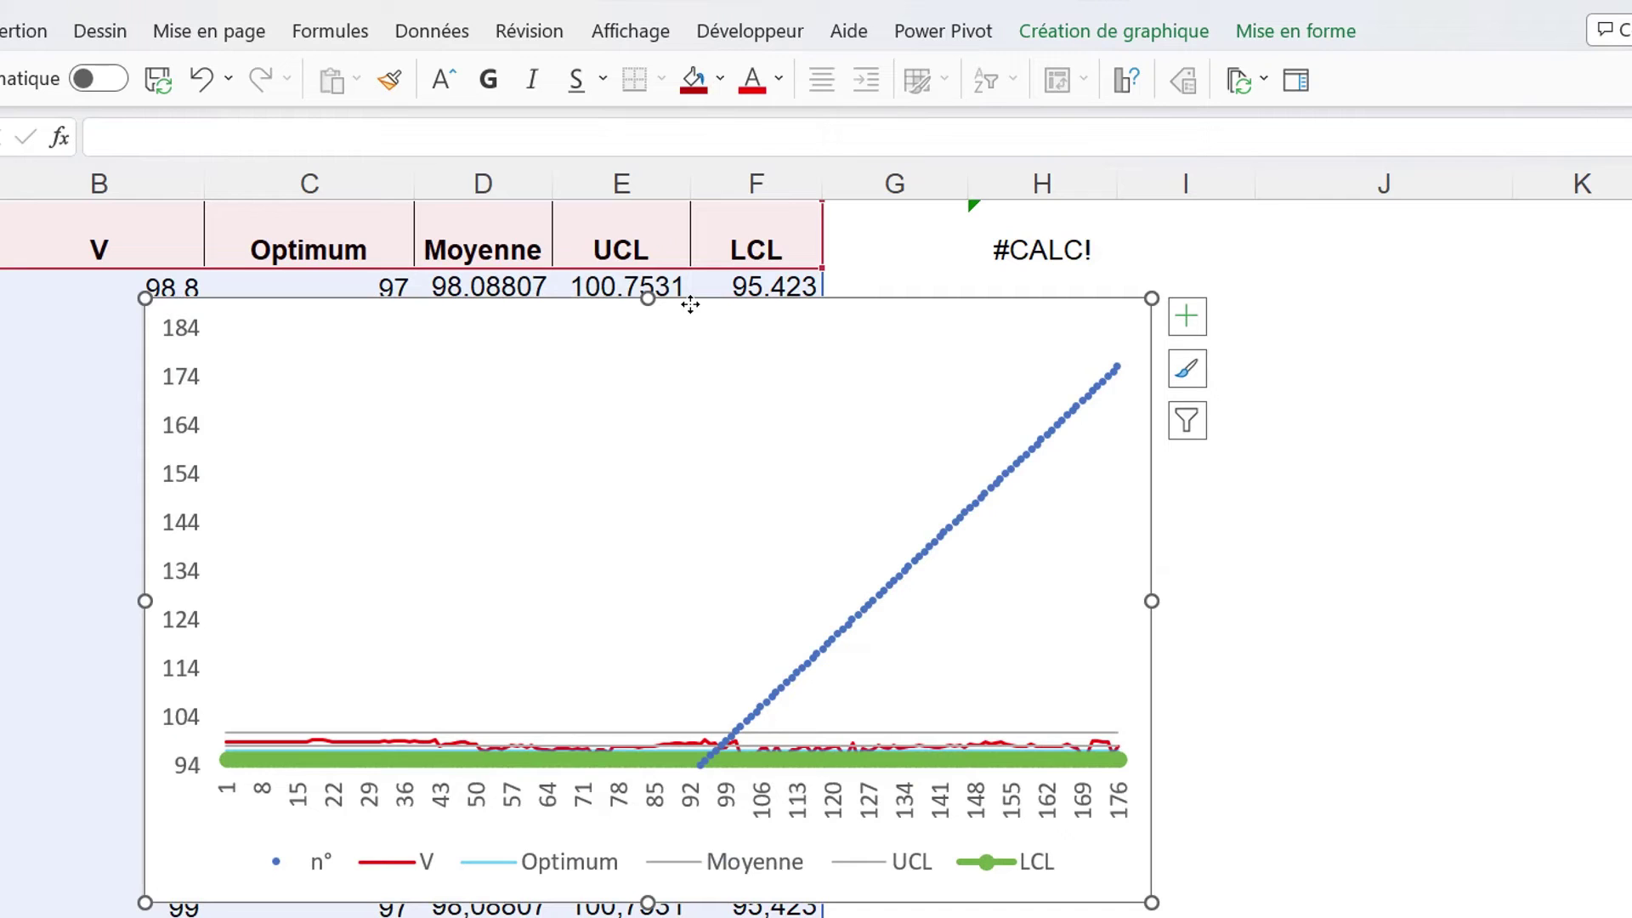
{"action": "left_click", "coordinate": [1086, 38]}
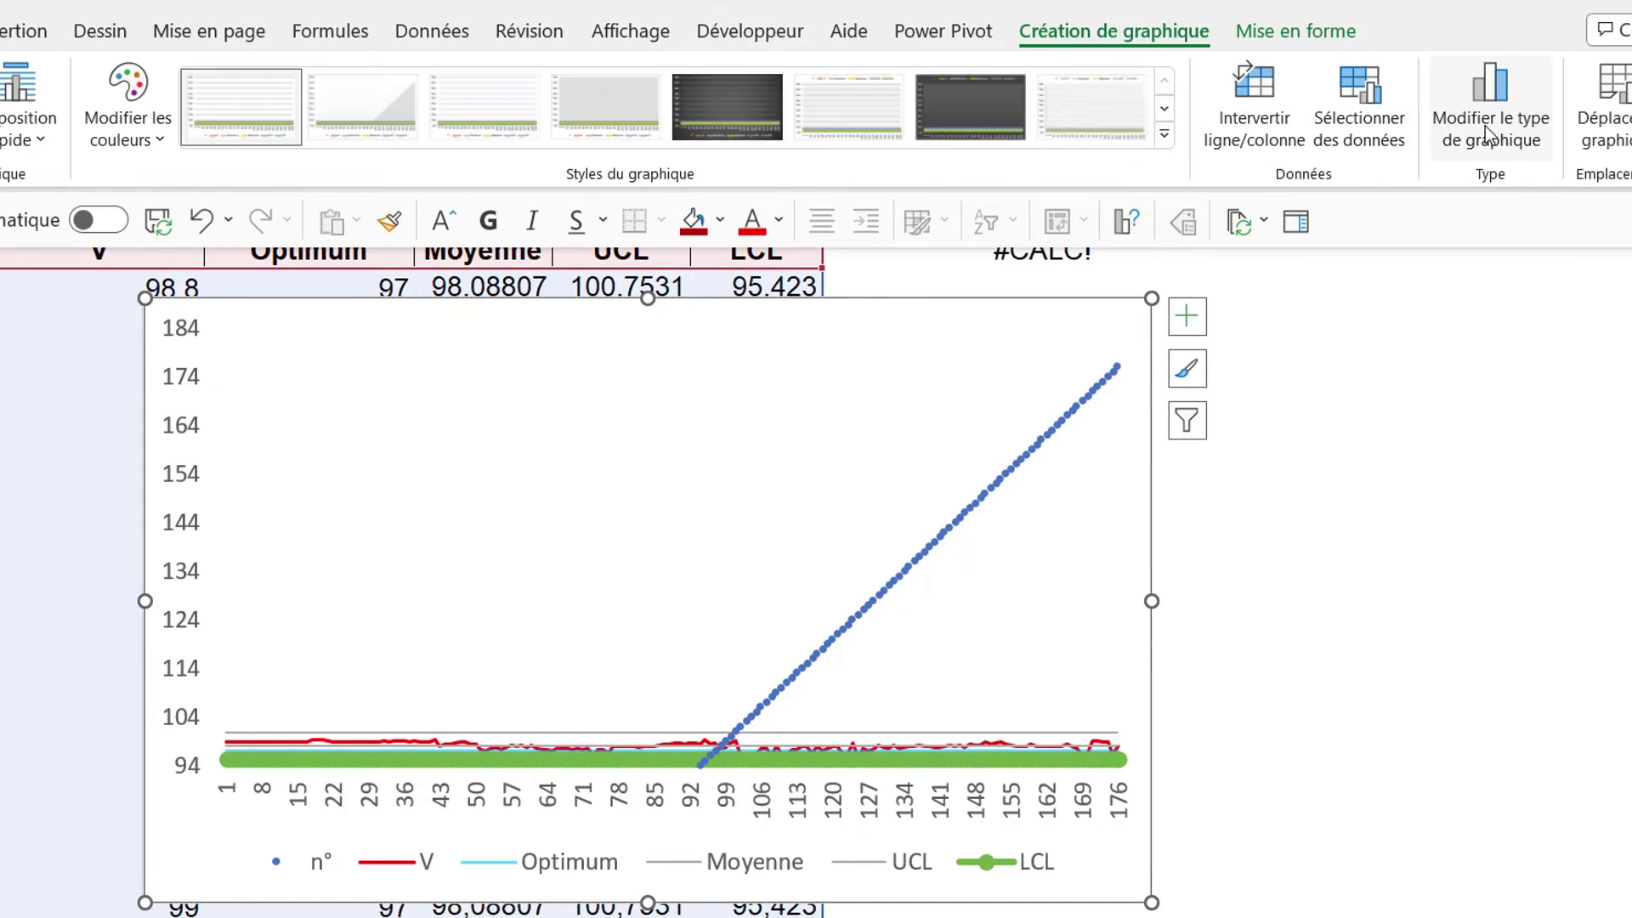
{"action": "left_click", "coordinate": [1475, 134]}
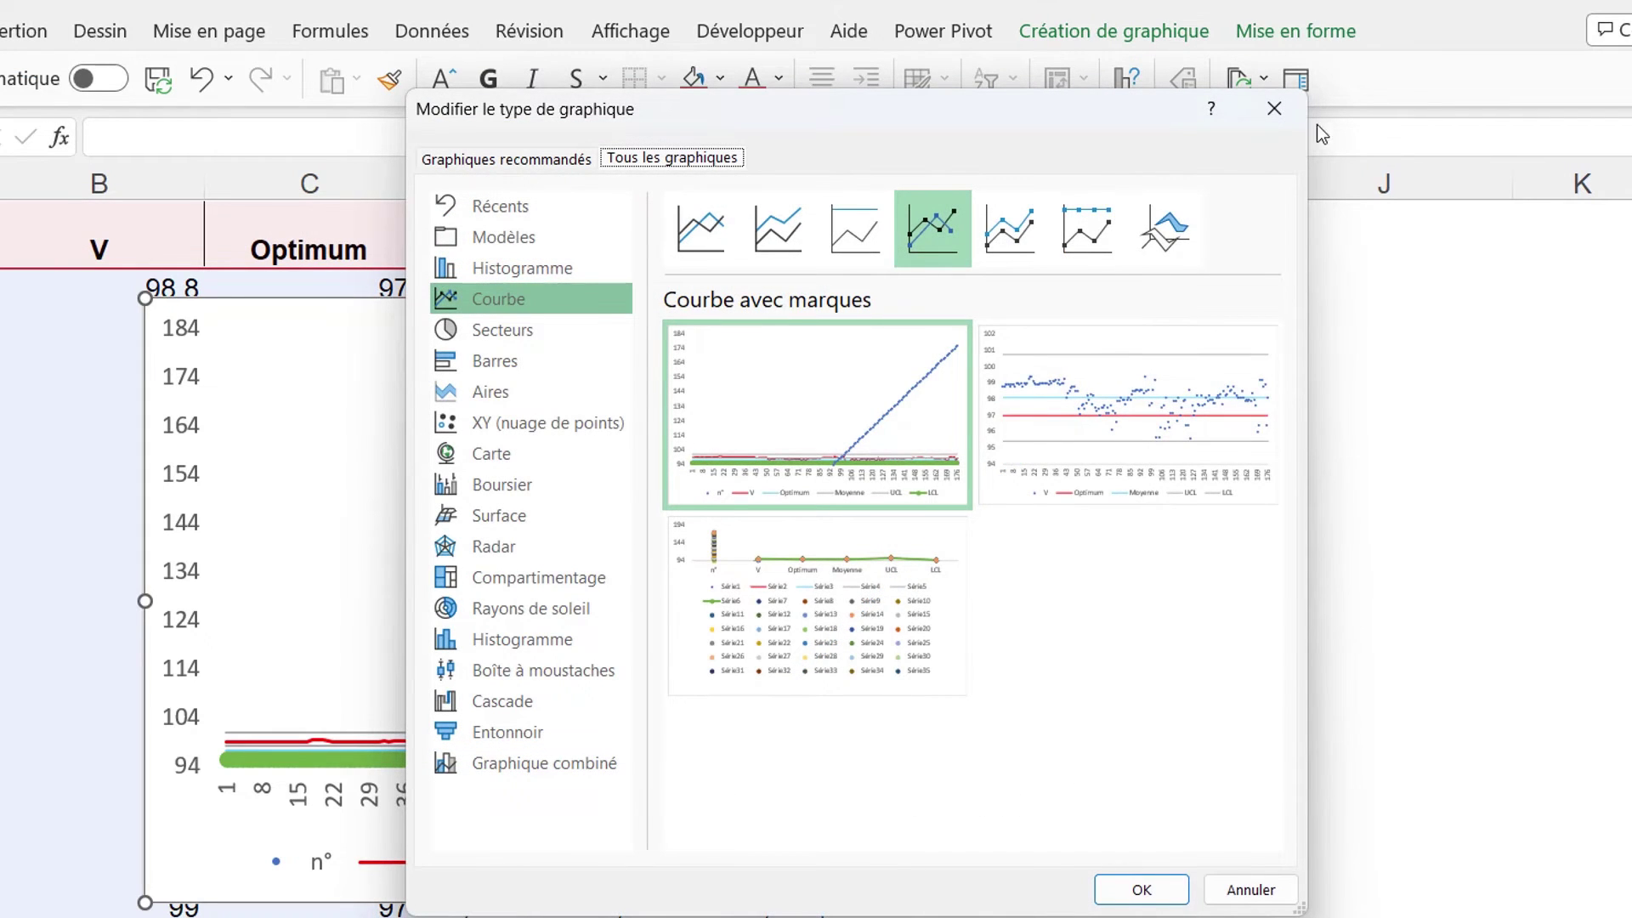
{"action": "left_click", "coordinate": [1064, 381]}
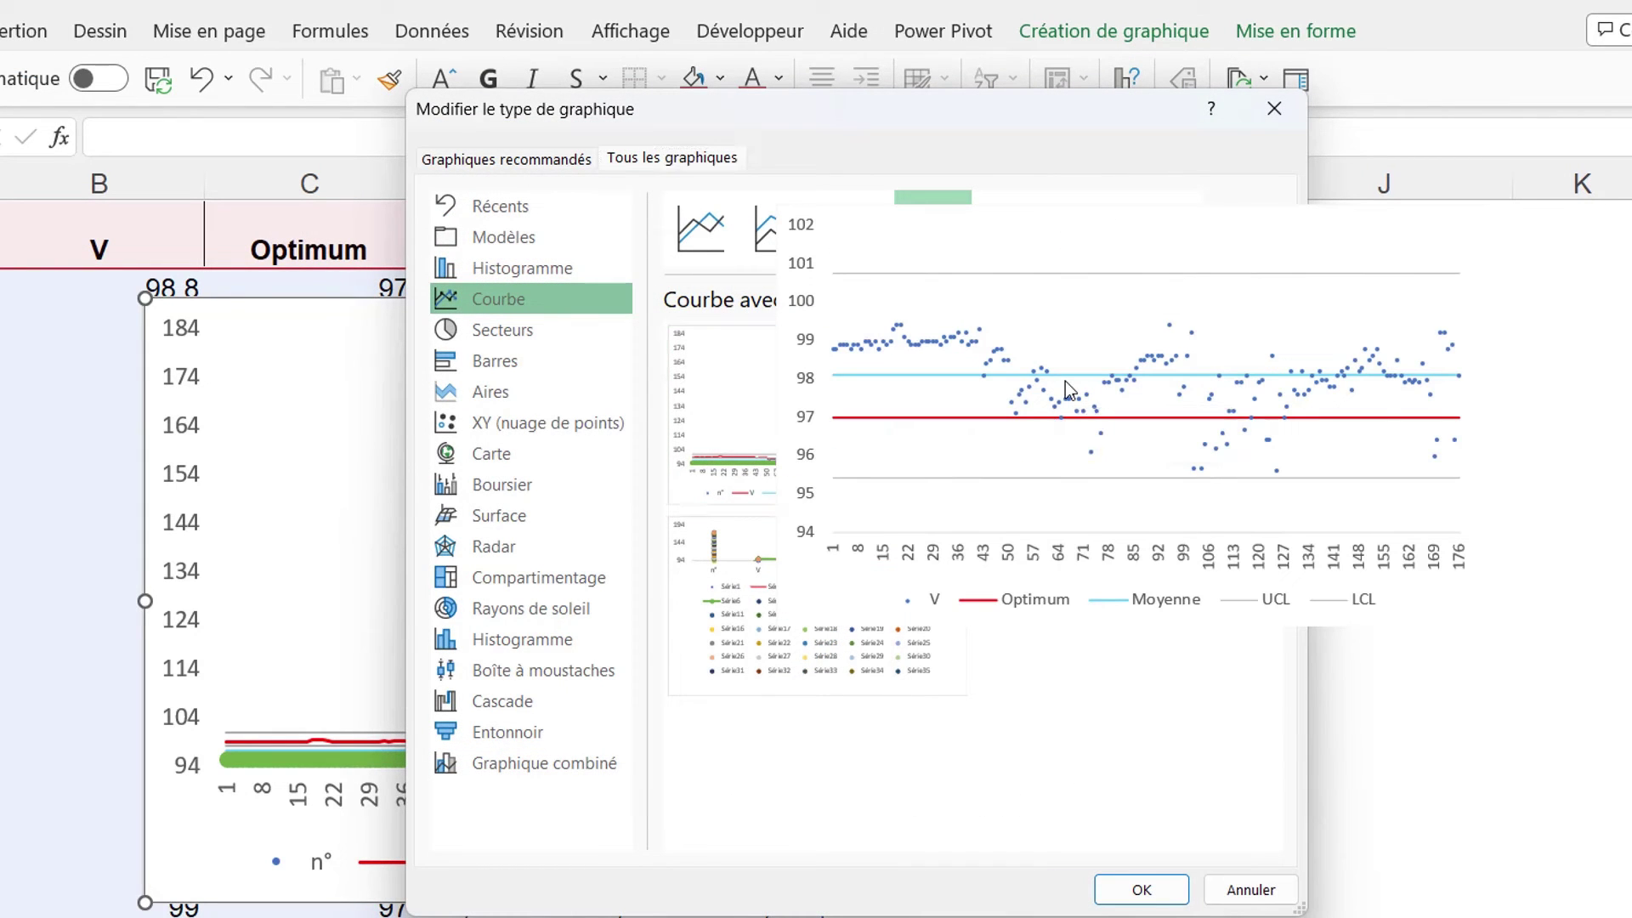
{"action": "left_click", "coordinate": [1131, 891]}
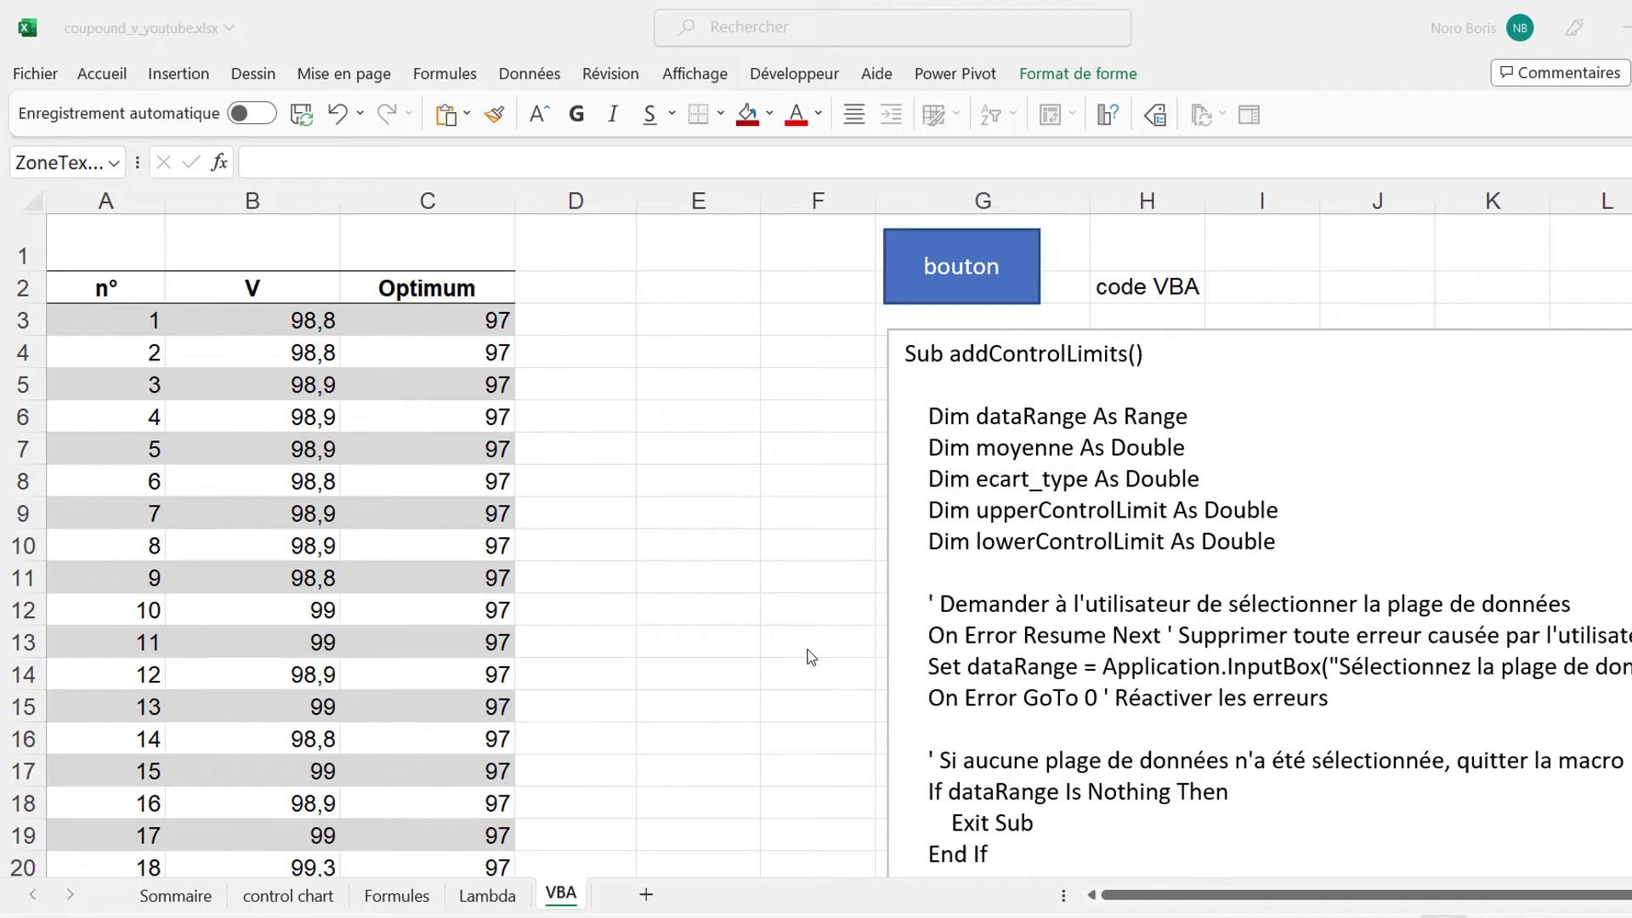
Run the bouton macro on range B3:B178, filling moyenne 98,08807, UCL 100,75313 and LCL 95,42301.
{"action": "left_click", "coordinate": [812, 578]}
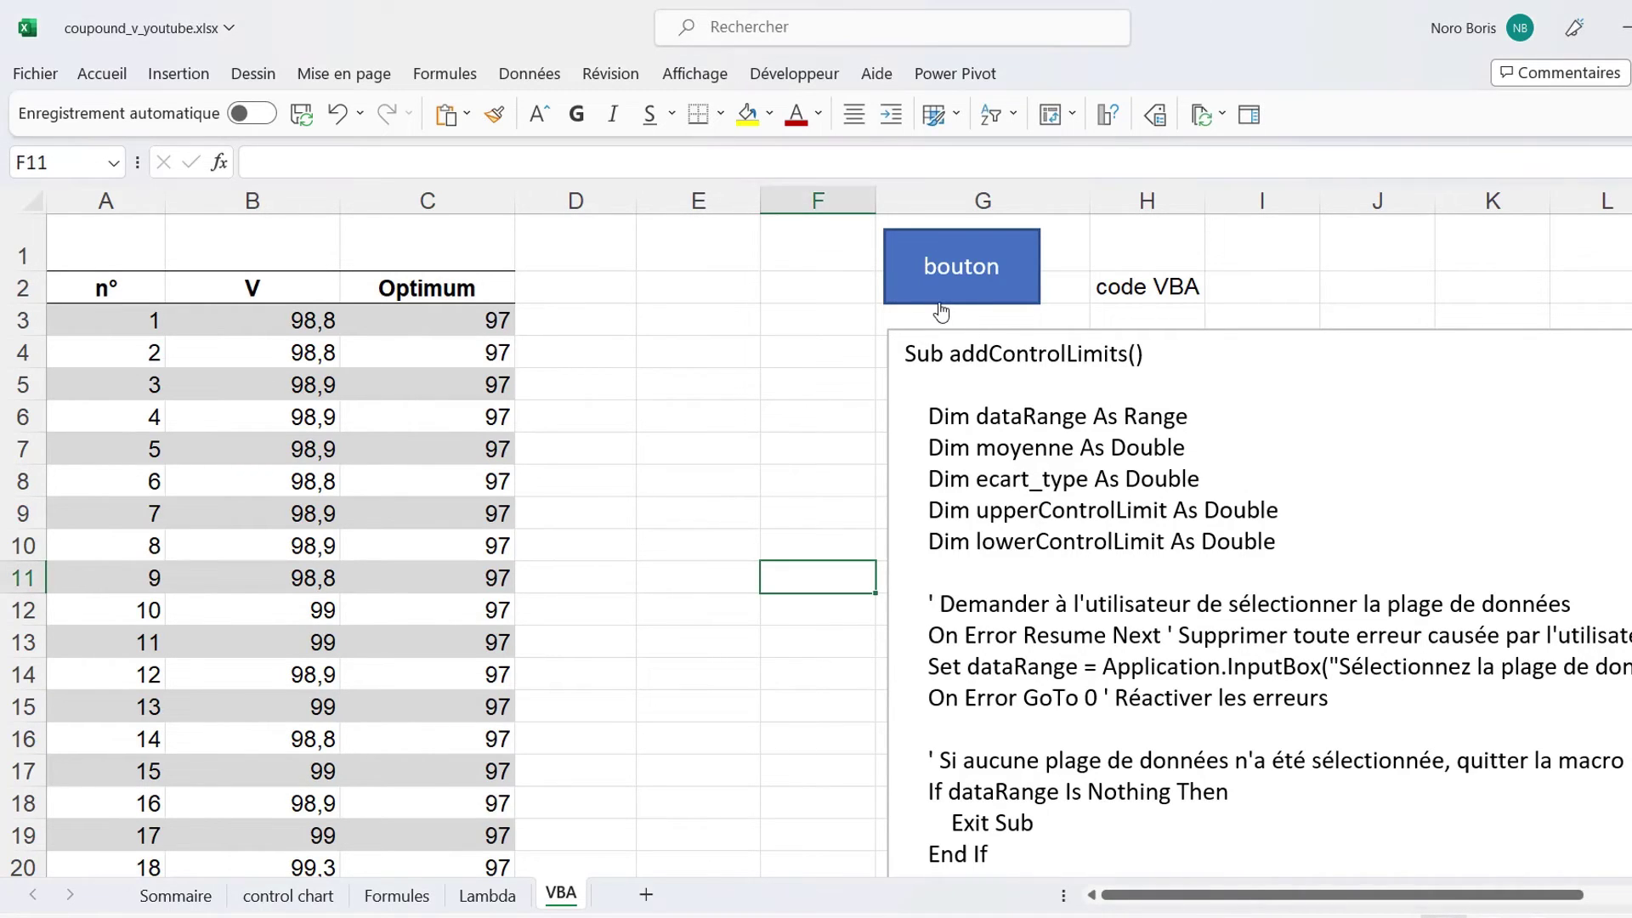
{"action": "left_click", "coordinate": [946, 302]}
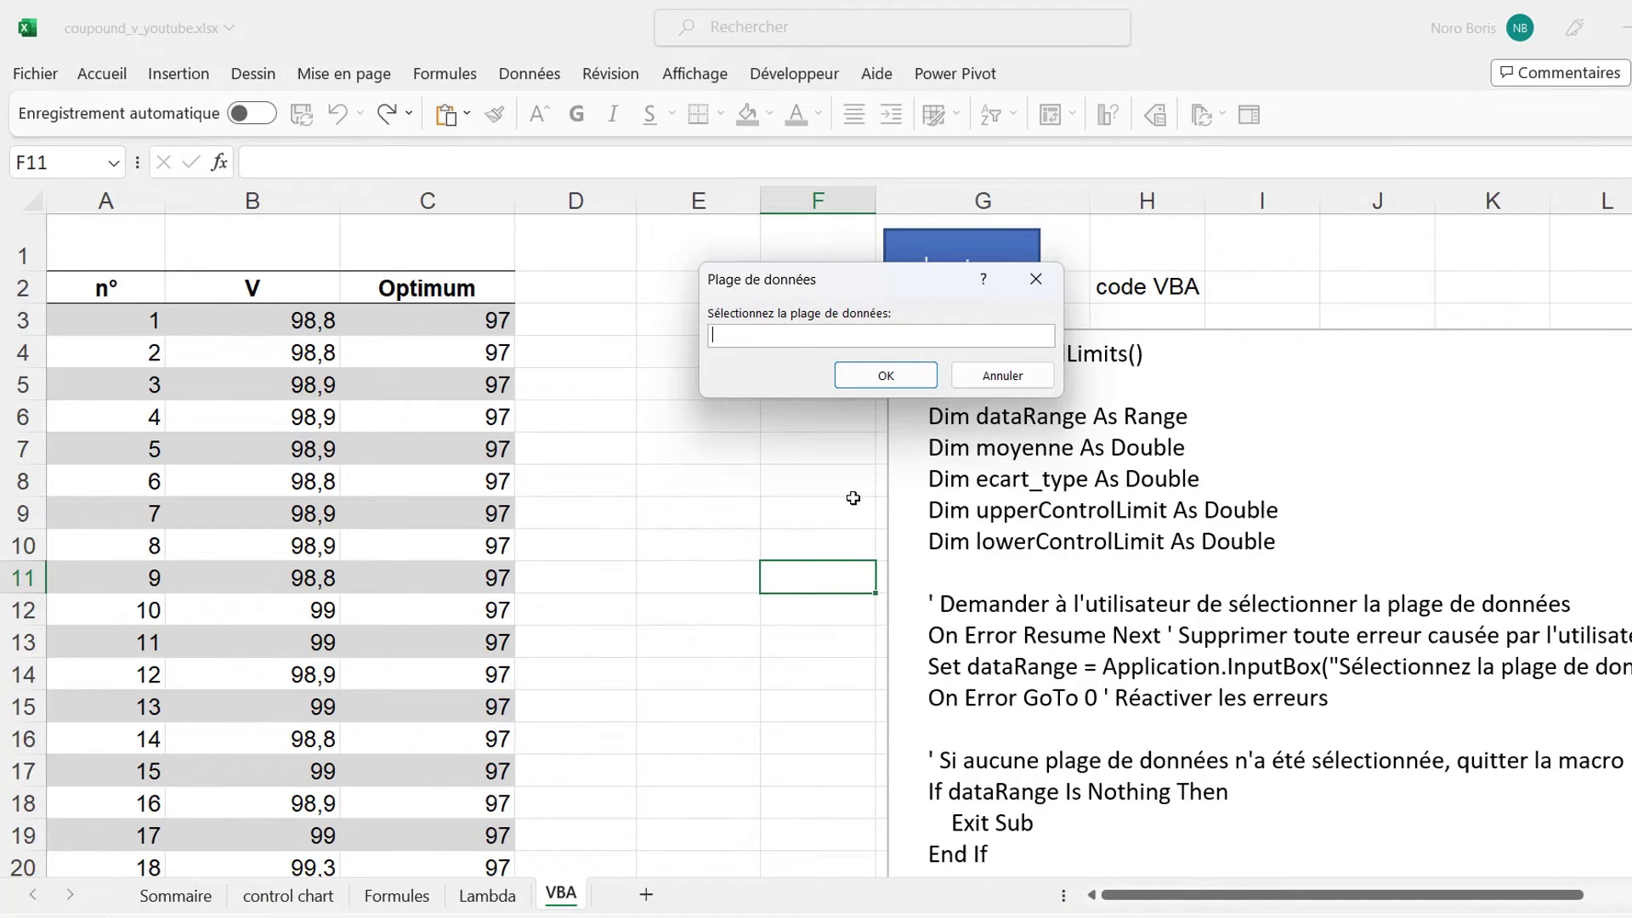
{"action": "left_click", "coordinate": [249, 269]}
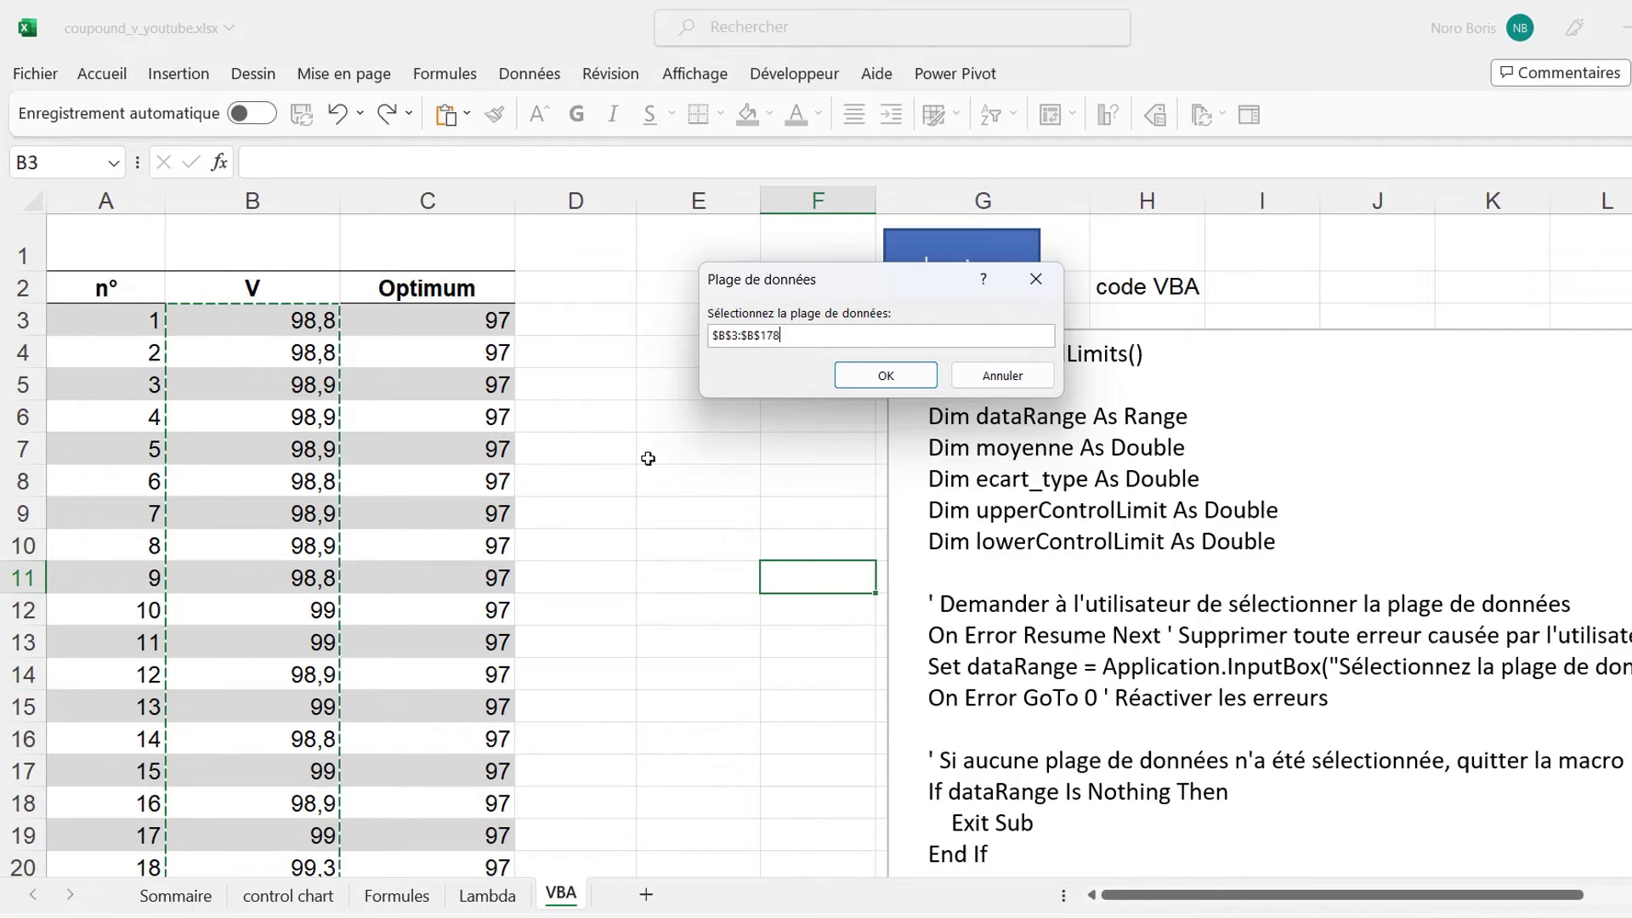
{"action": "left_click", "coordinate": [878, 381]}
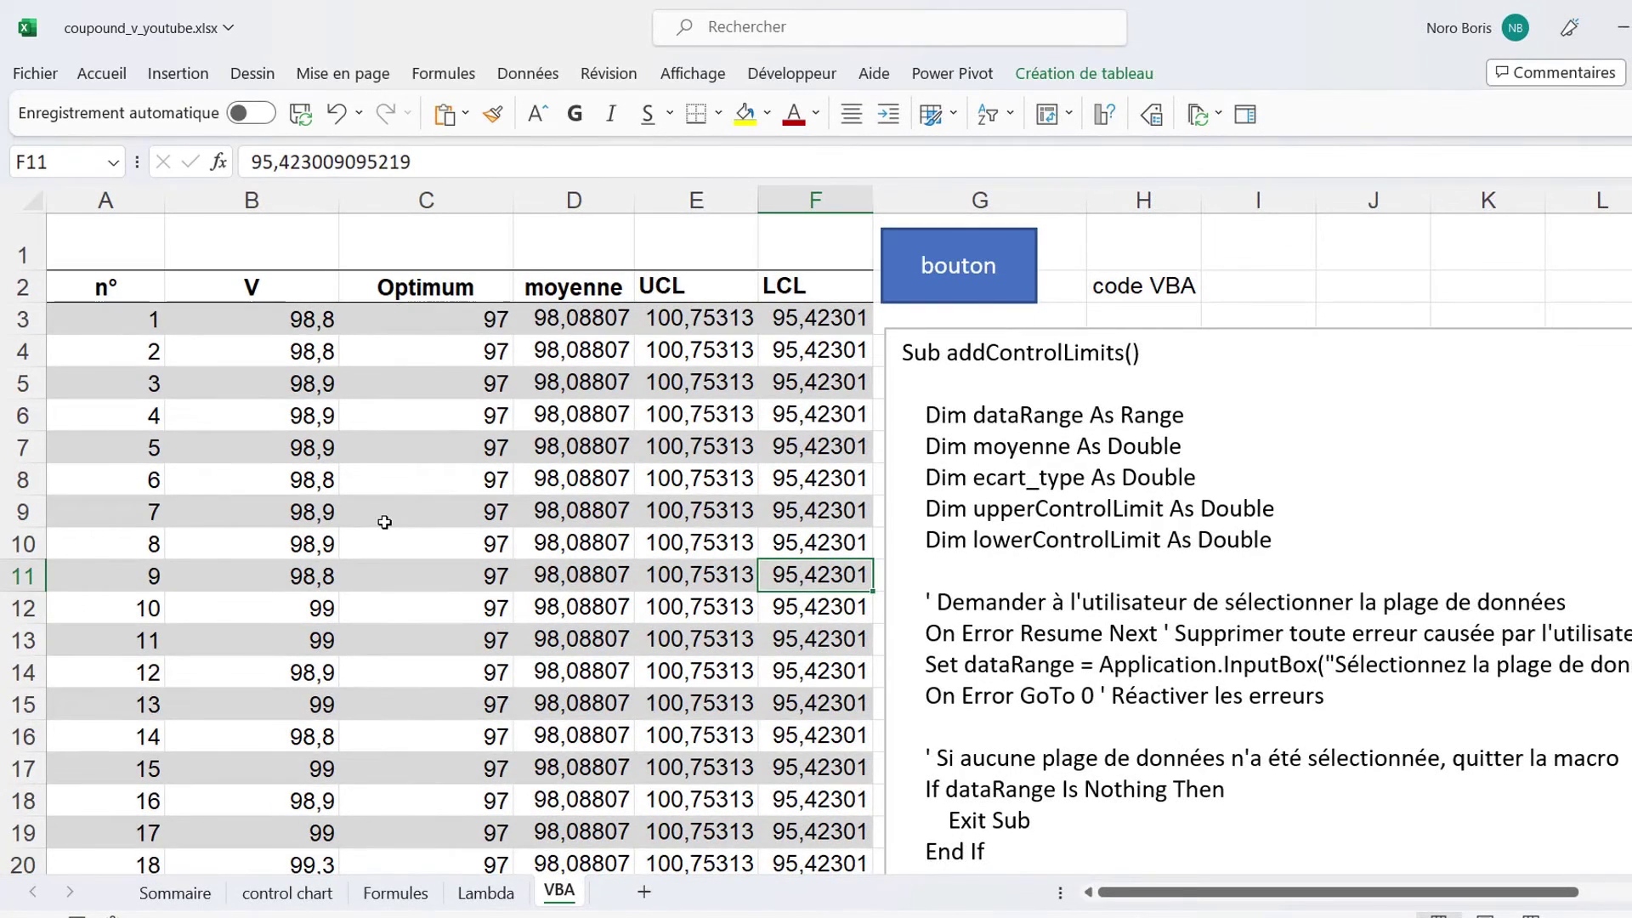
{"action": "left_click", "coordinate": [241, 384]}
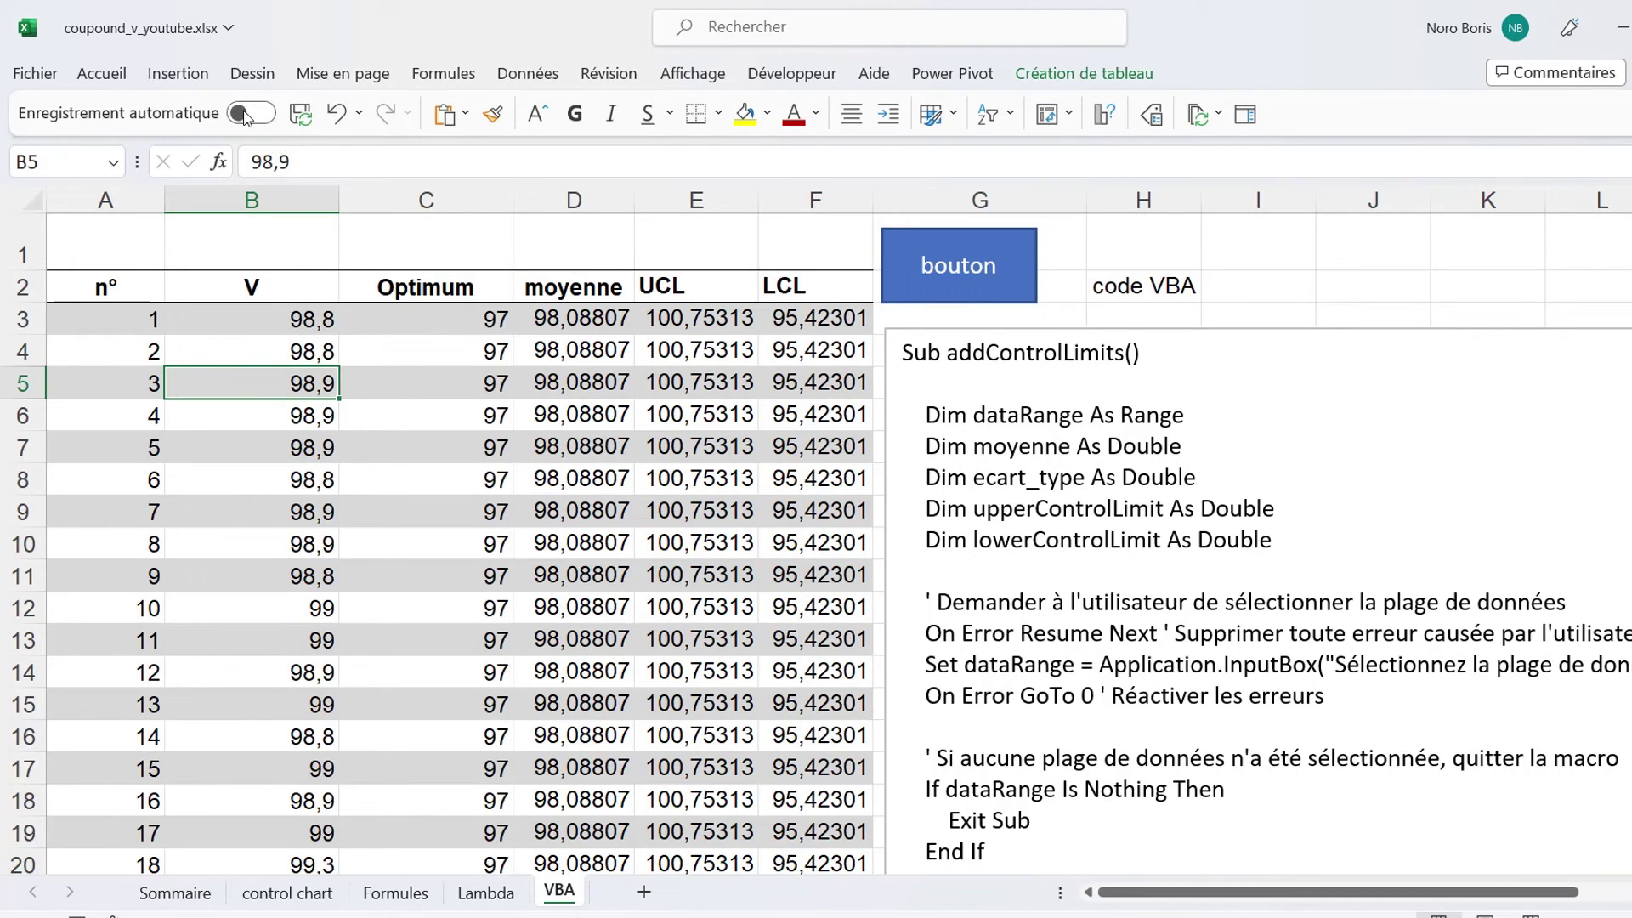
{"action": "left_click", "coordinate": [192, 74]}
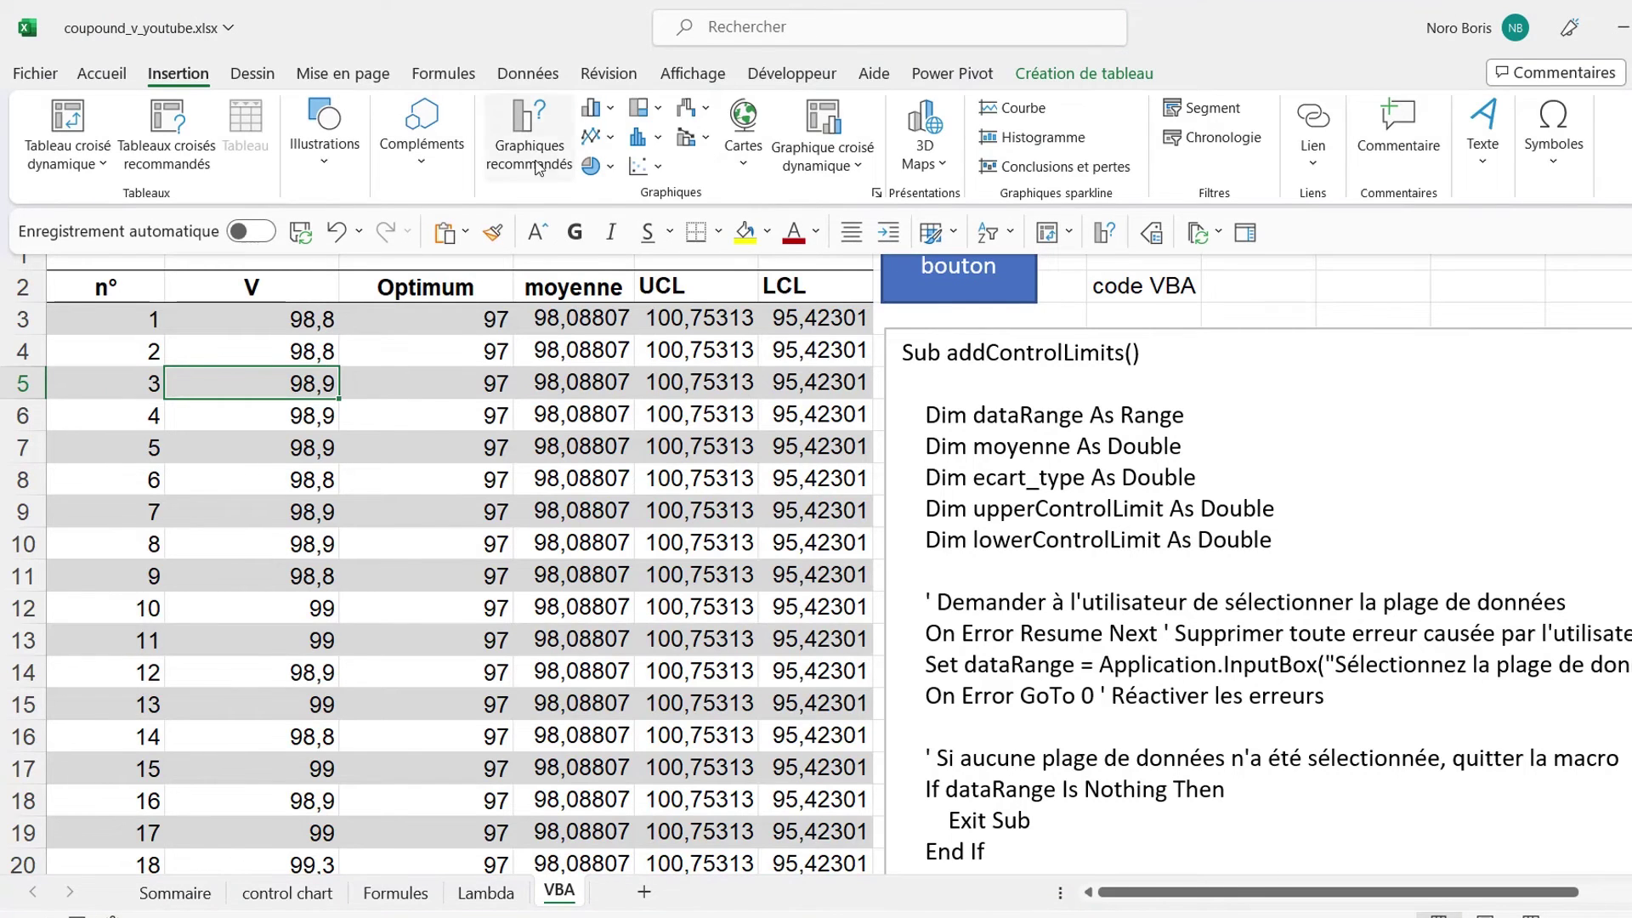
Insert a chart from the saved control template and change its type to line with markers.
{"action": "left_click", "coordinate": [551, 163]}
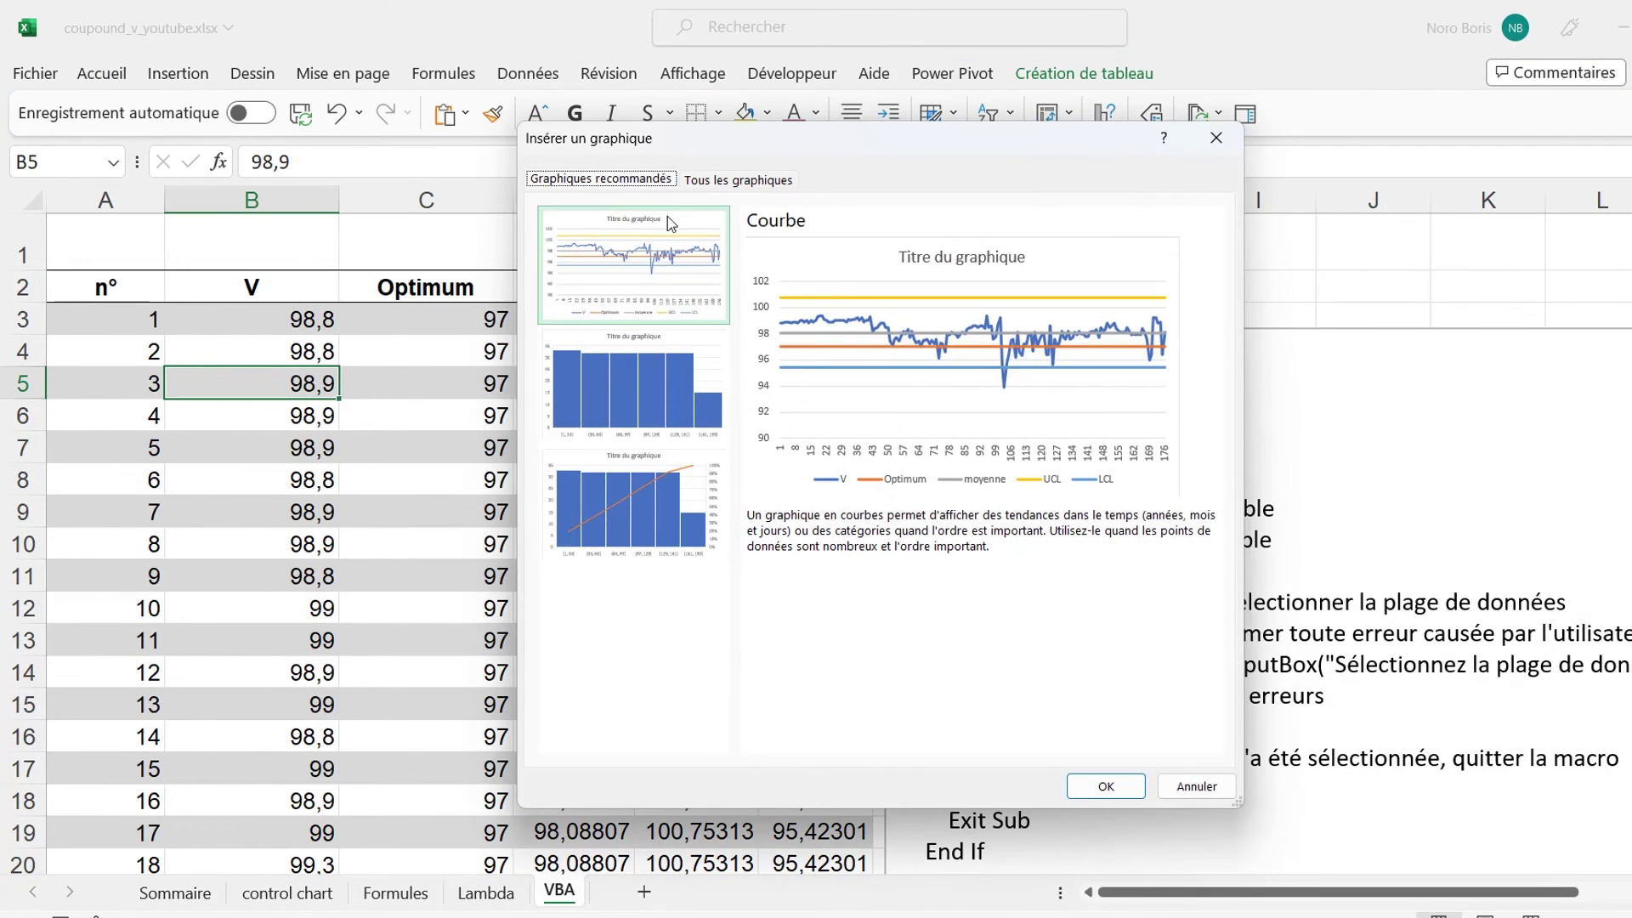
{"action": "left_click", "coordinate": [729, 187]}
{"action": "left_click", "coordinate": [598, 247]}
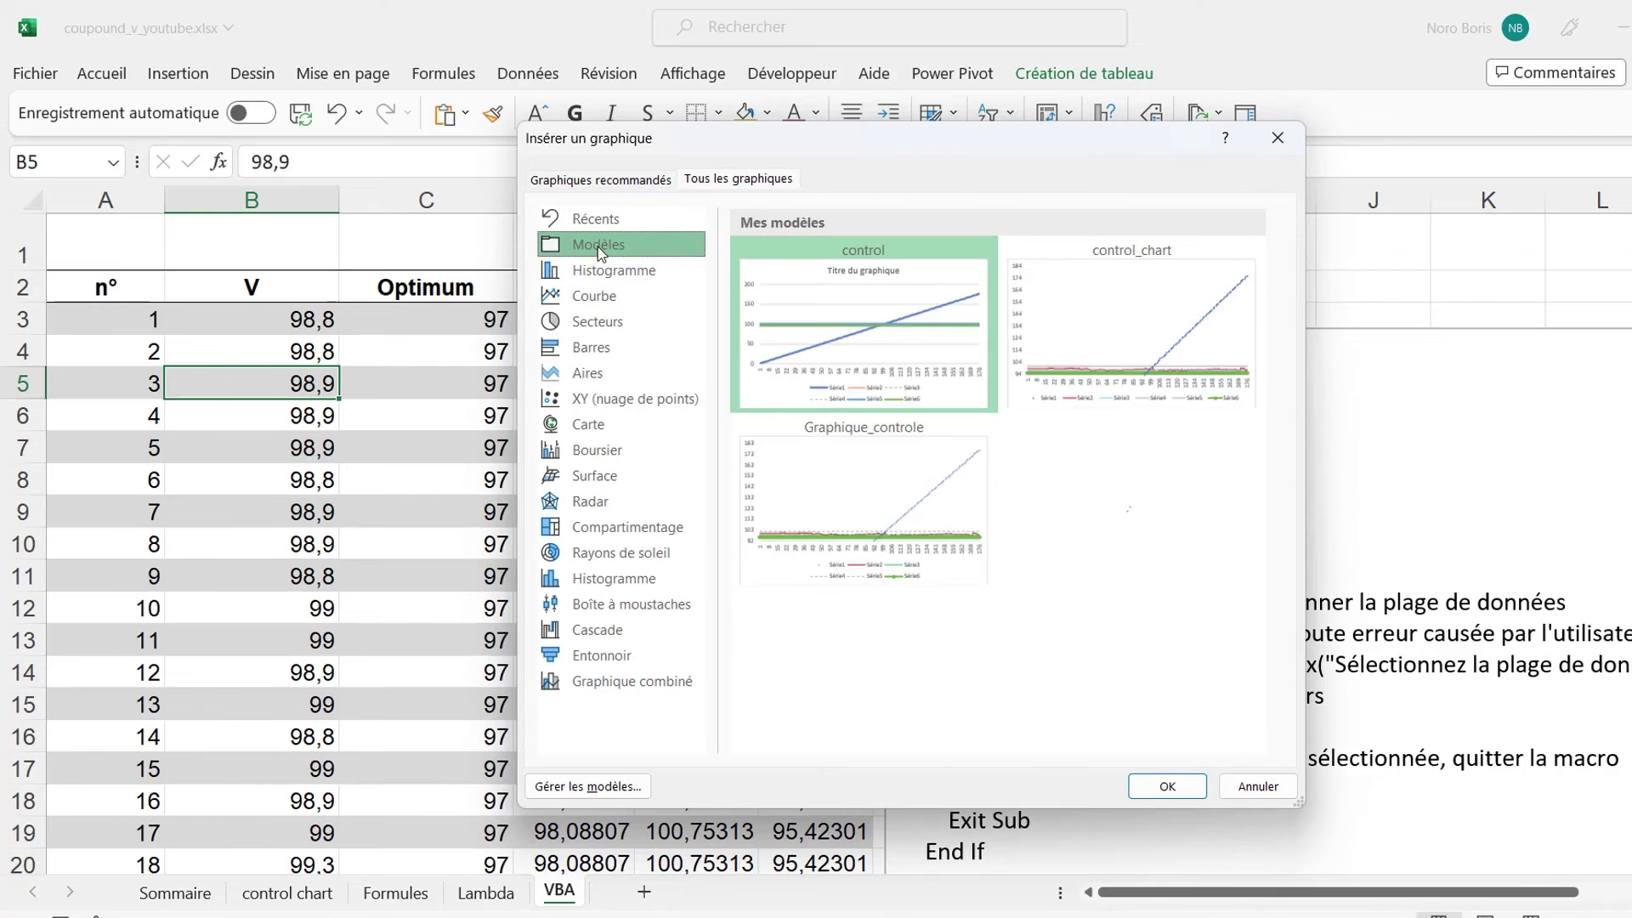
{"action": "left_click", "coordinate": [1131, 333]}
{"action": "left_click", "coordinate": [1167, 786]}
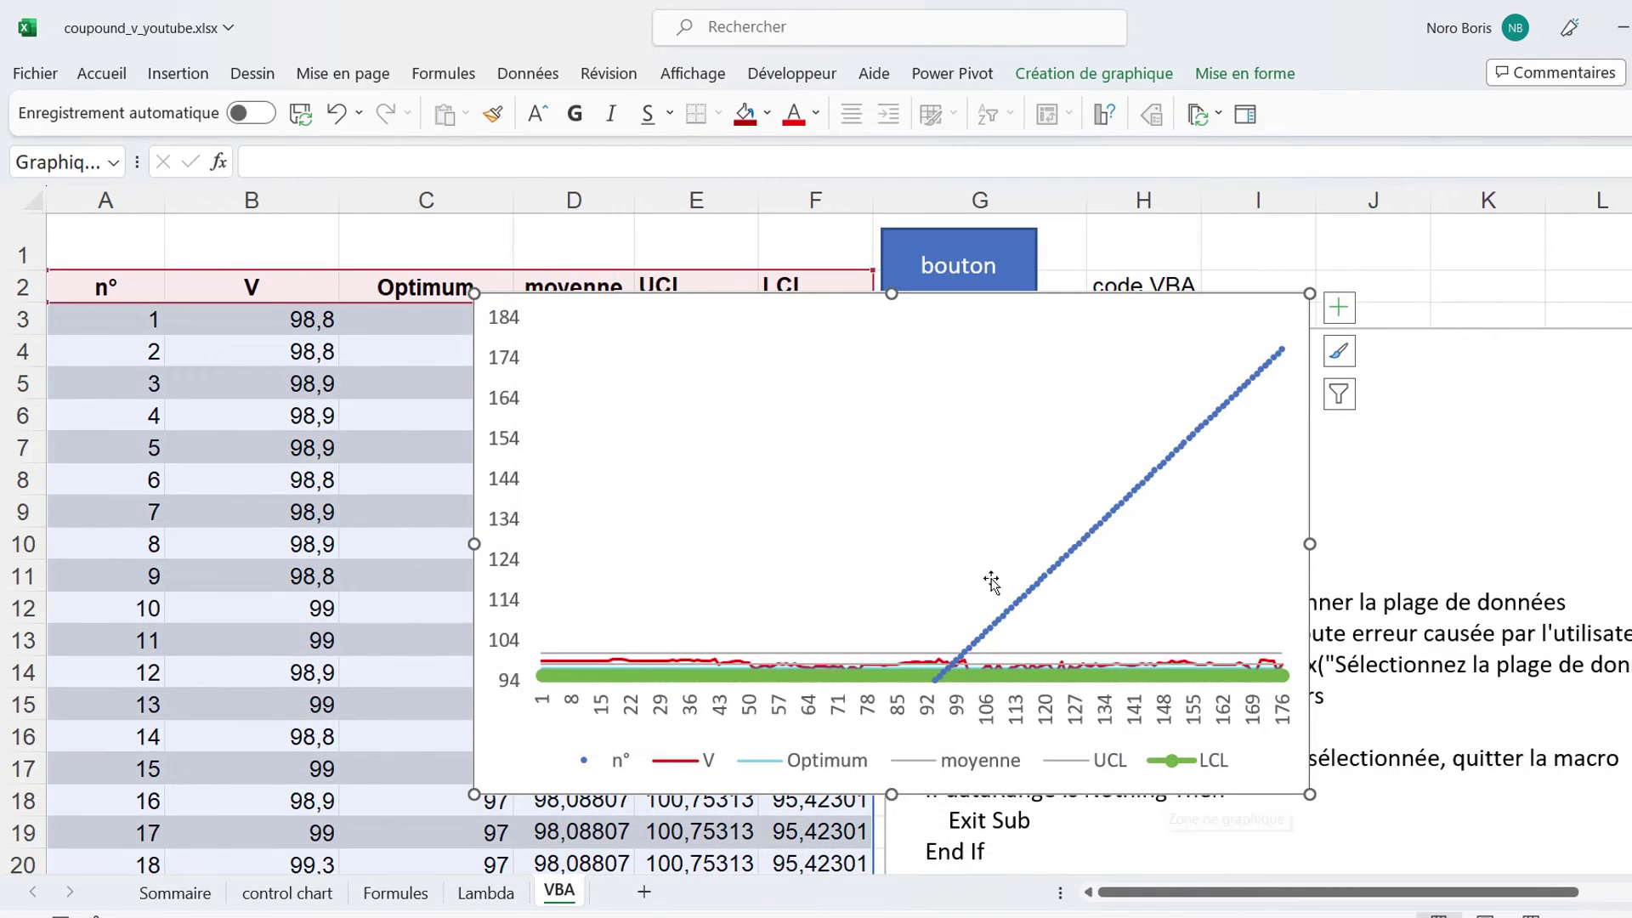
{"action": "left_click", "coordinate": [1092, 77]}
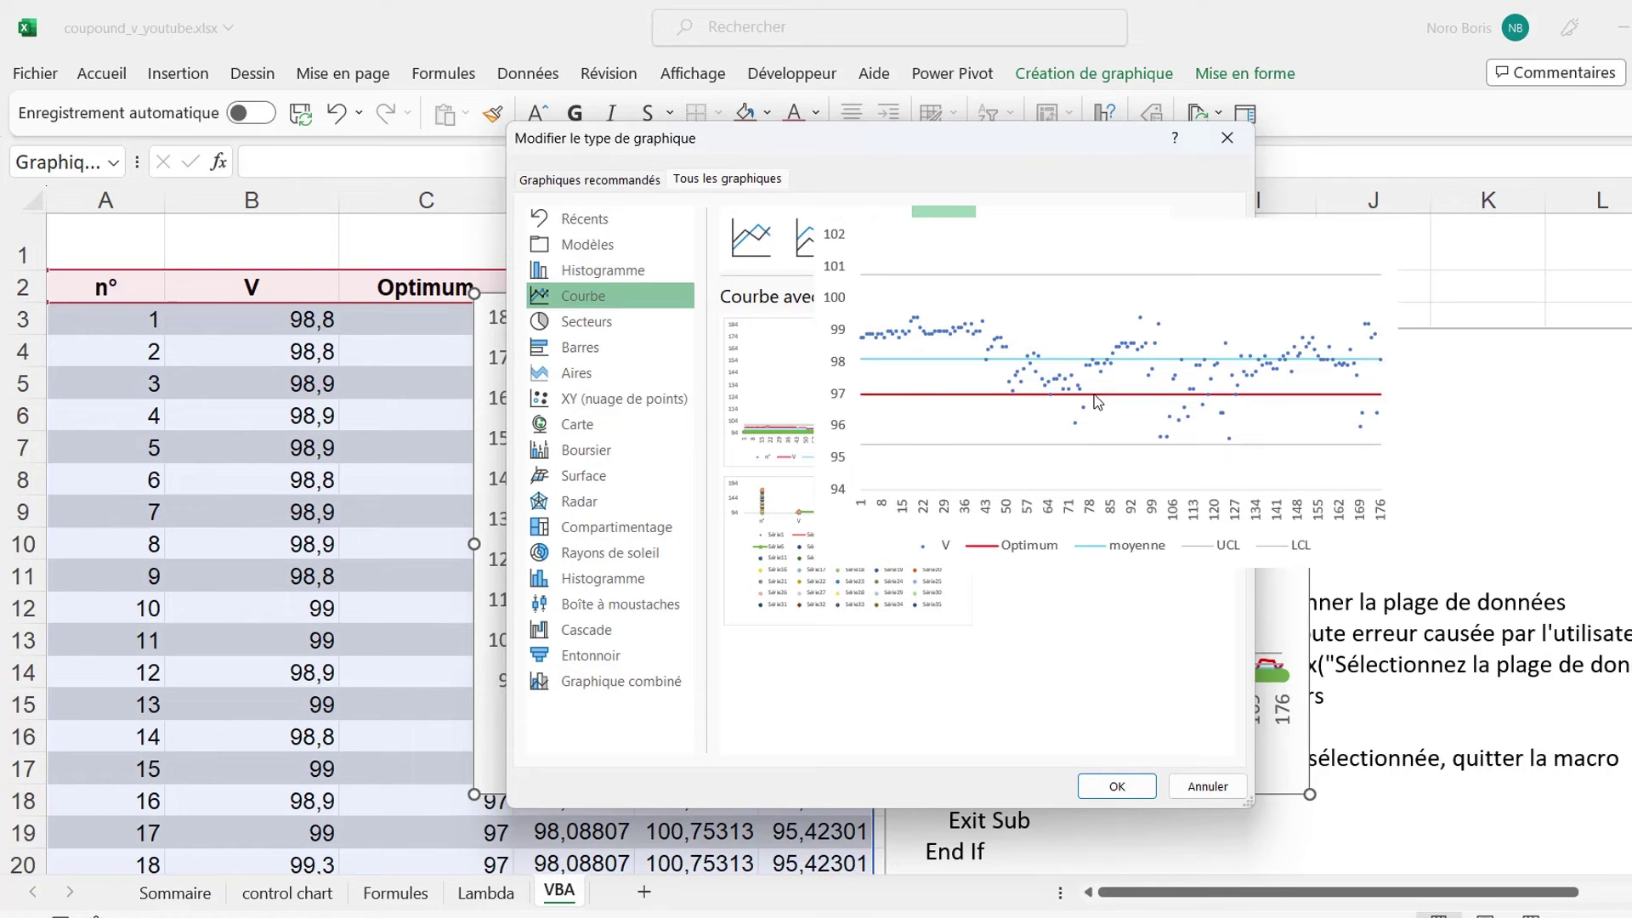
{"action": "left_click", "coordinate": [1107, 786]}
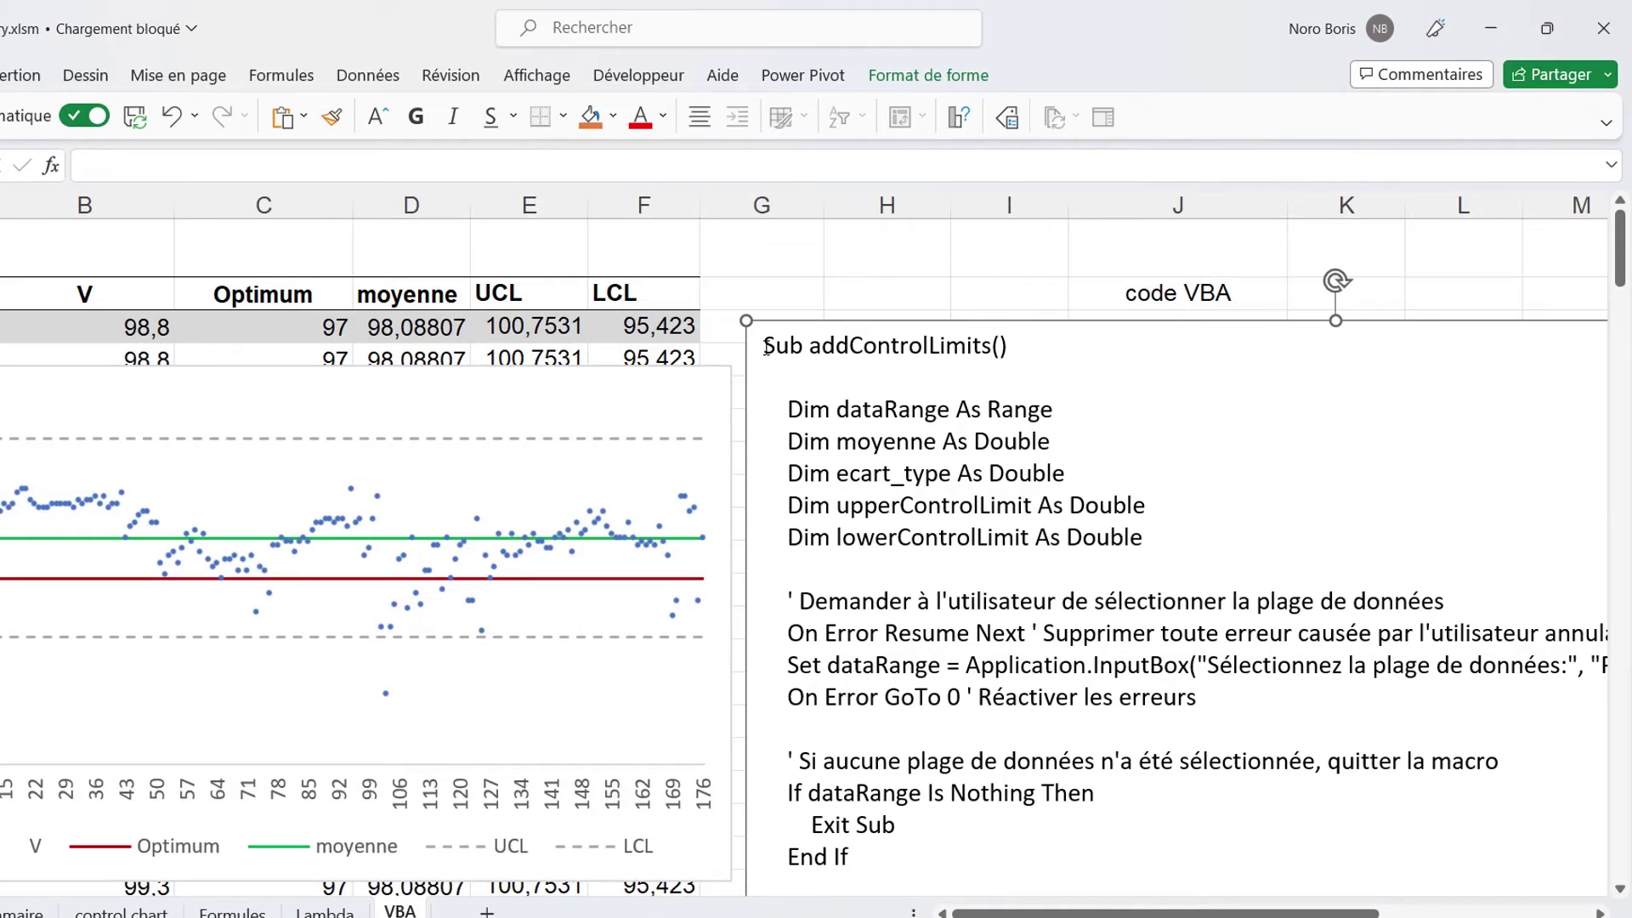
Select the addControlLimits code in the text box and launch Développeur > Visual Basic.
{"action": "left_click_drag", "start_coordinate": [766, 348], "coordinate": [896, 392]}
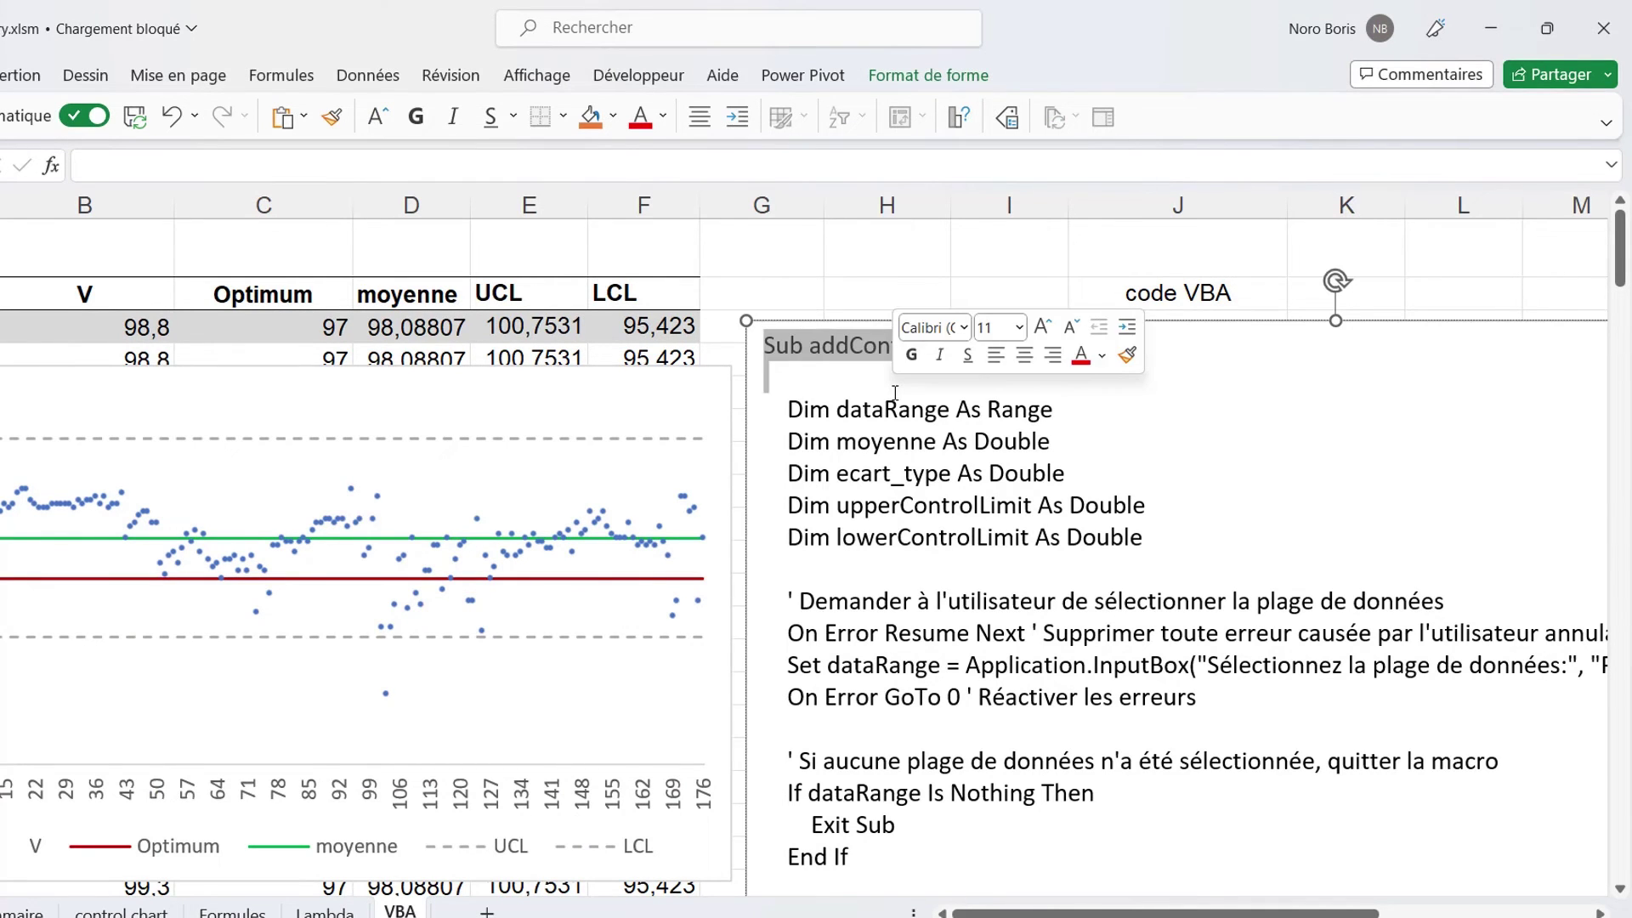
{"action": "key", "text": "ctrl+a"}
{"action": "left_click", "coordinate": [858, 296]}
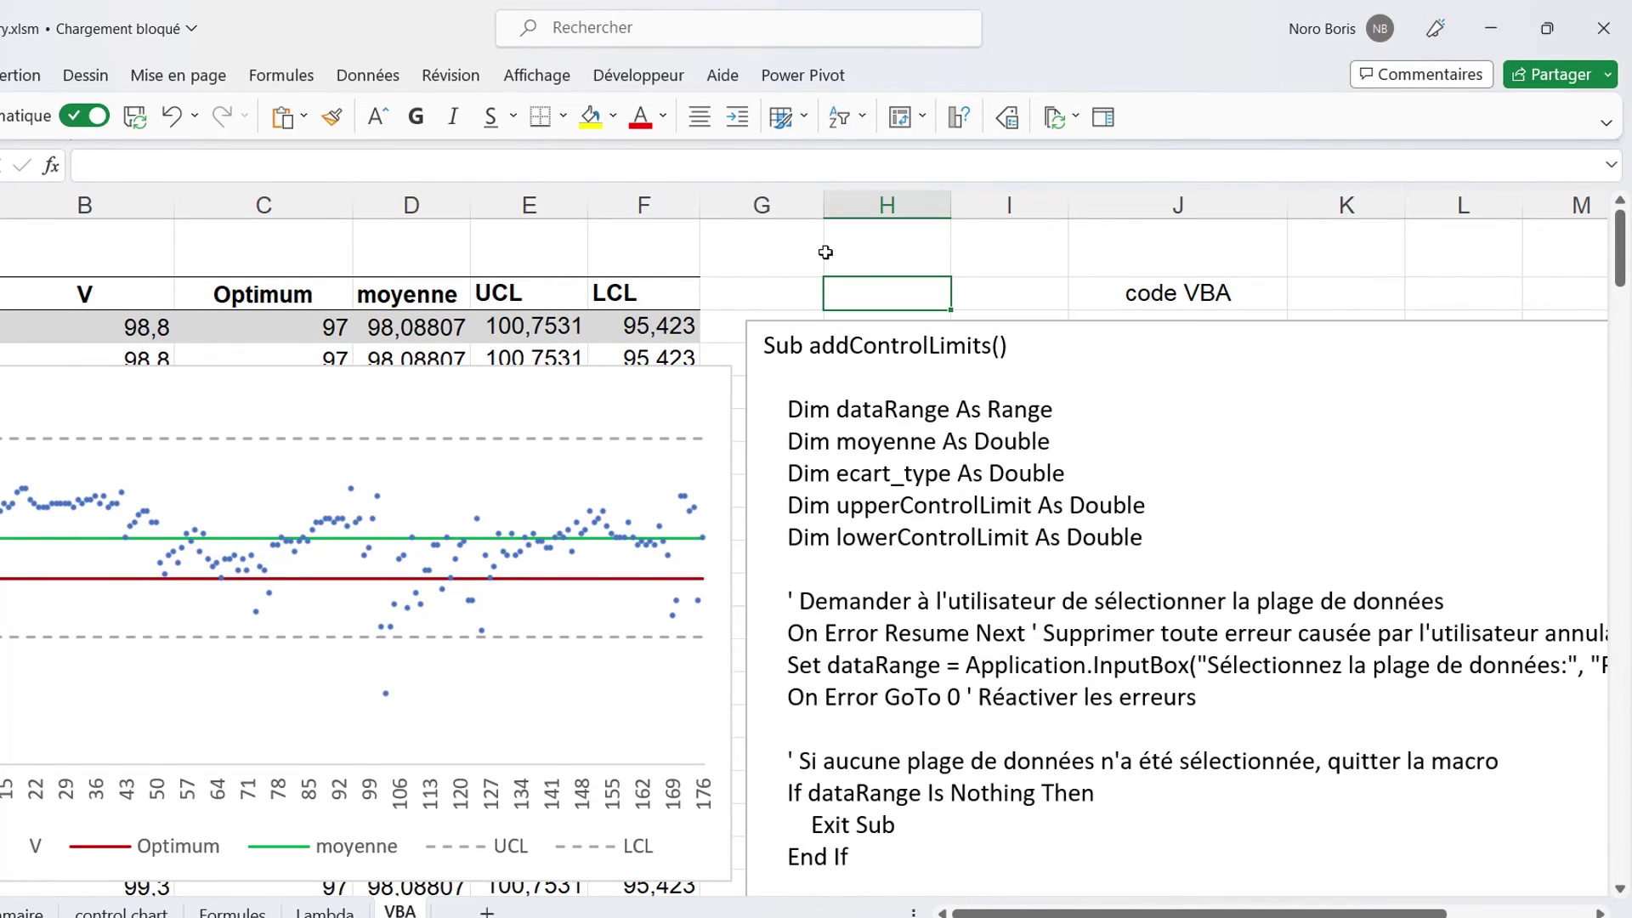
{"action": "left_click", "coordinate": [673, 82]}
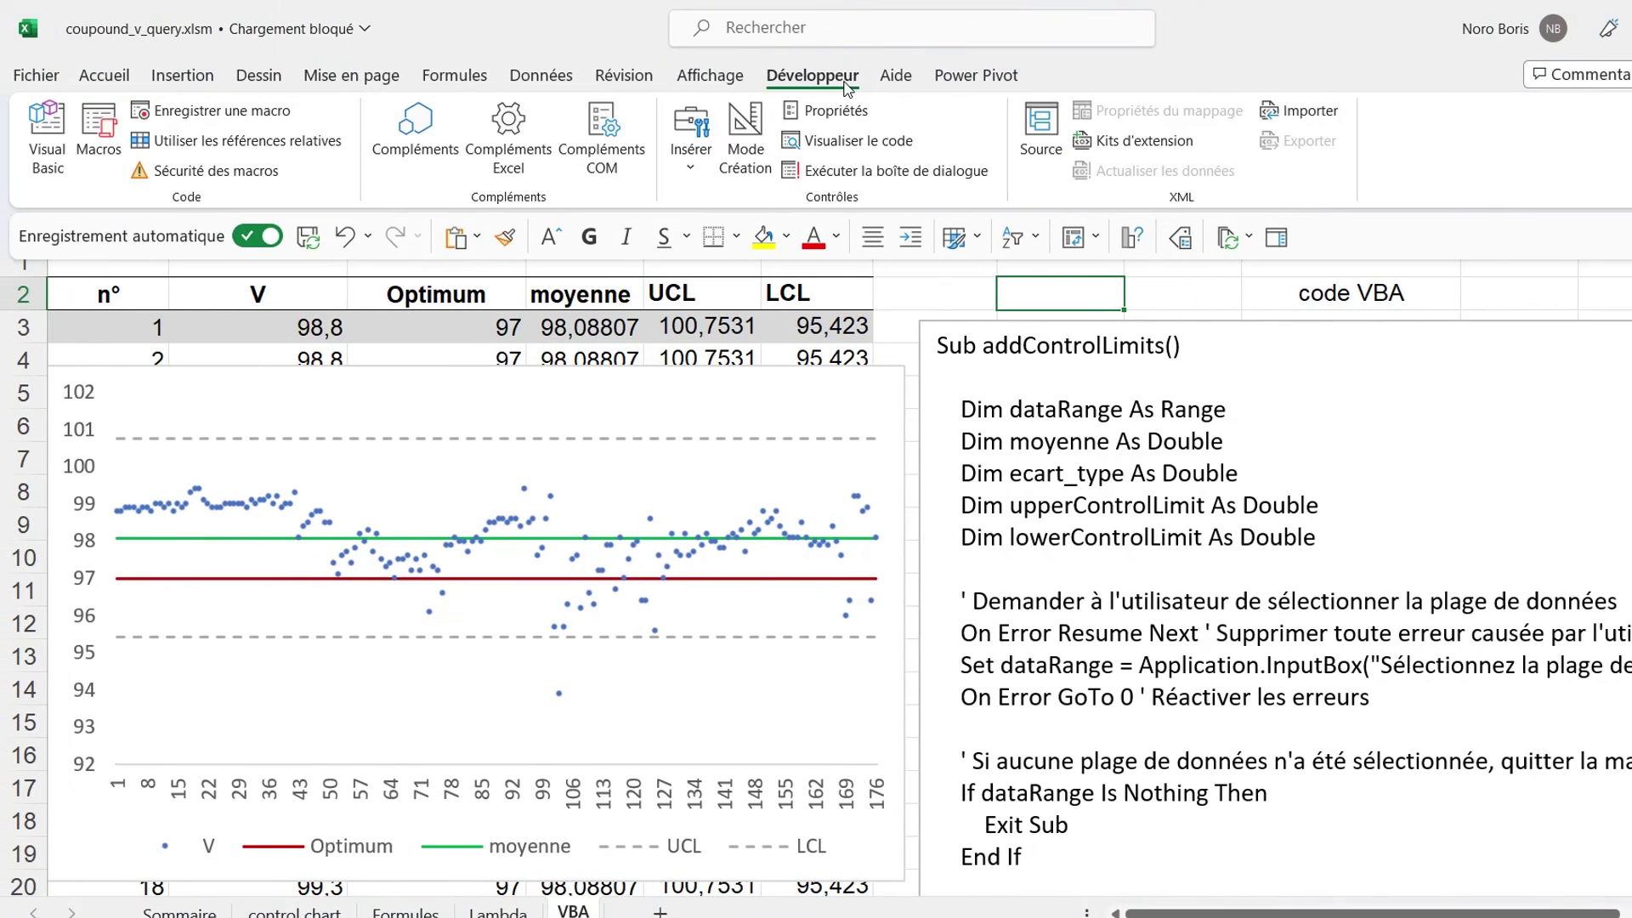
{"action": "left_click", "coordinate": [39, 173]}
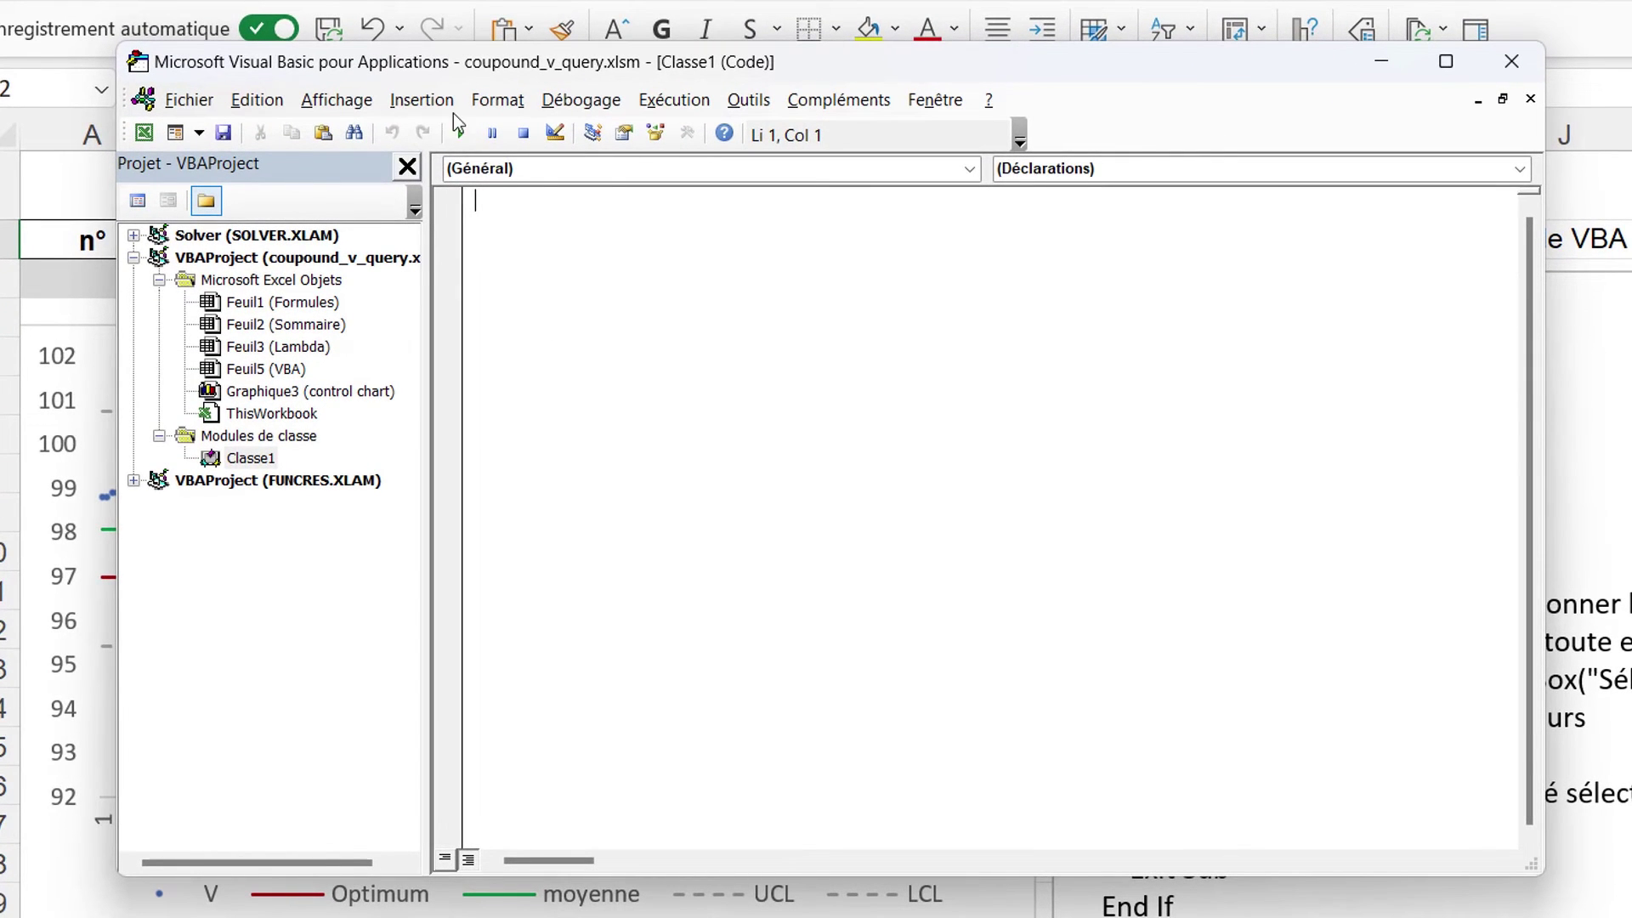
Insert a new Module1, paste the addControlLimits macro into it and scroll through to review.
{"action": "left_click", "coordinate": [443, 110]}
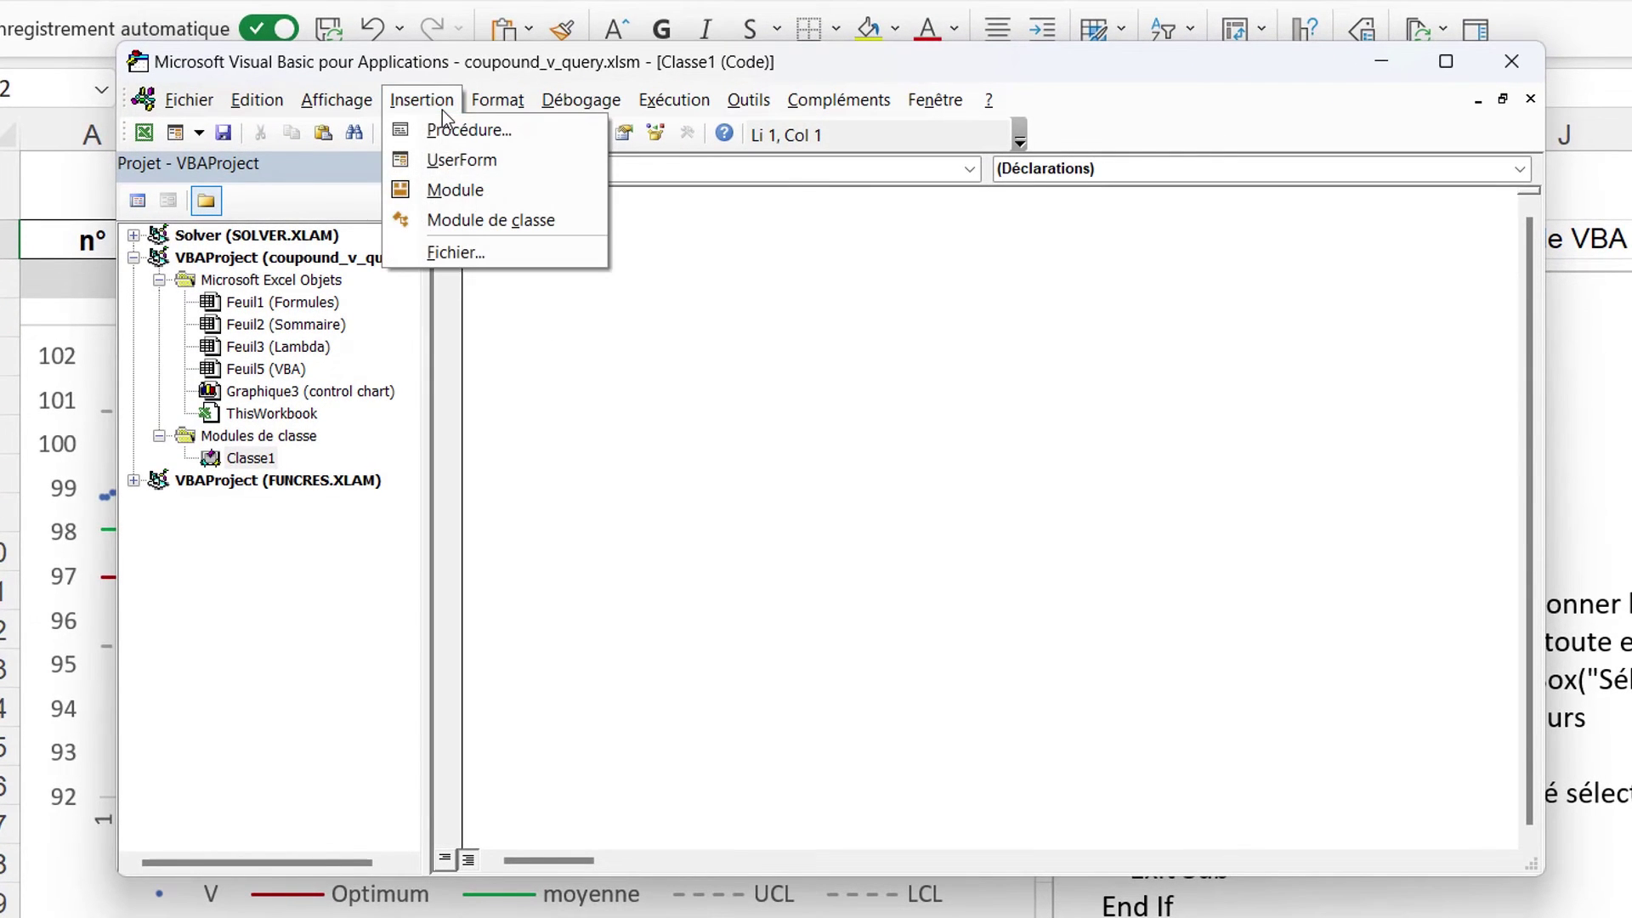
{"action": "left_click", "coordinate": [439, 188]}
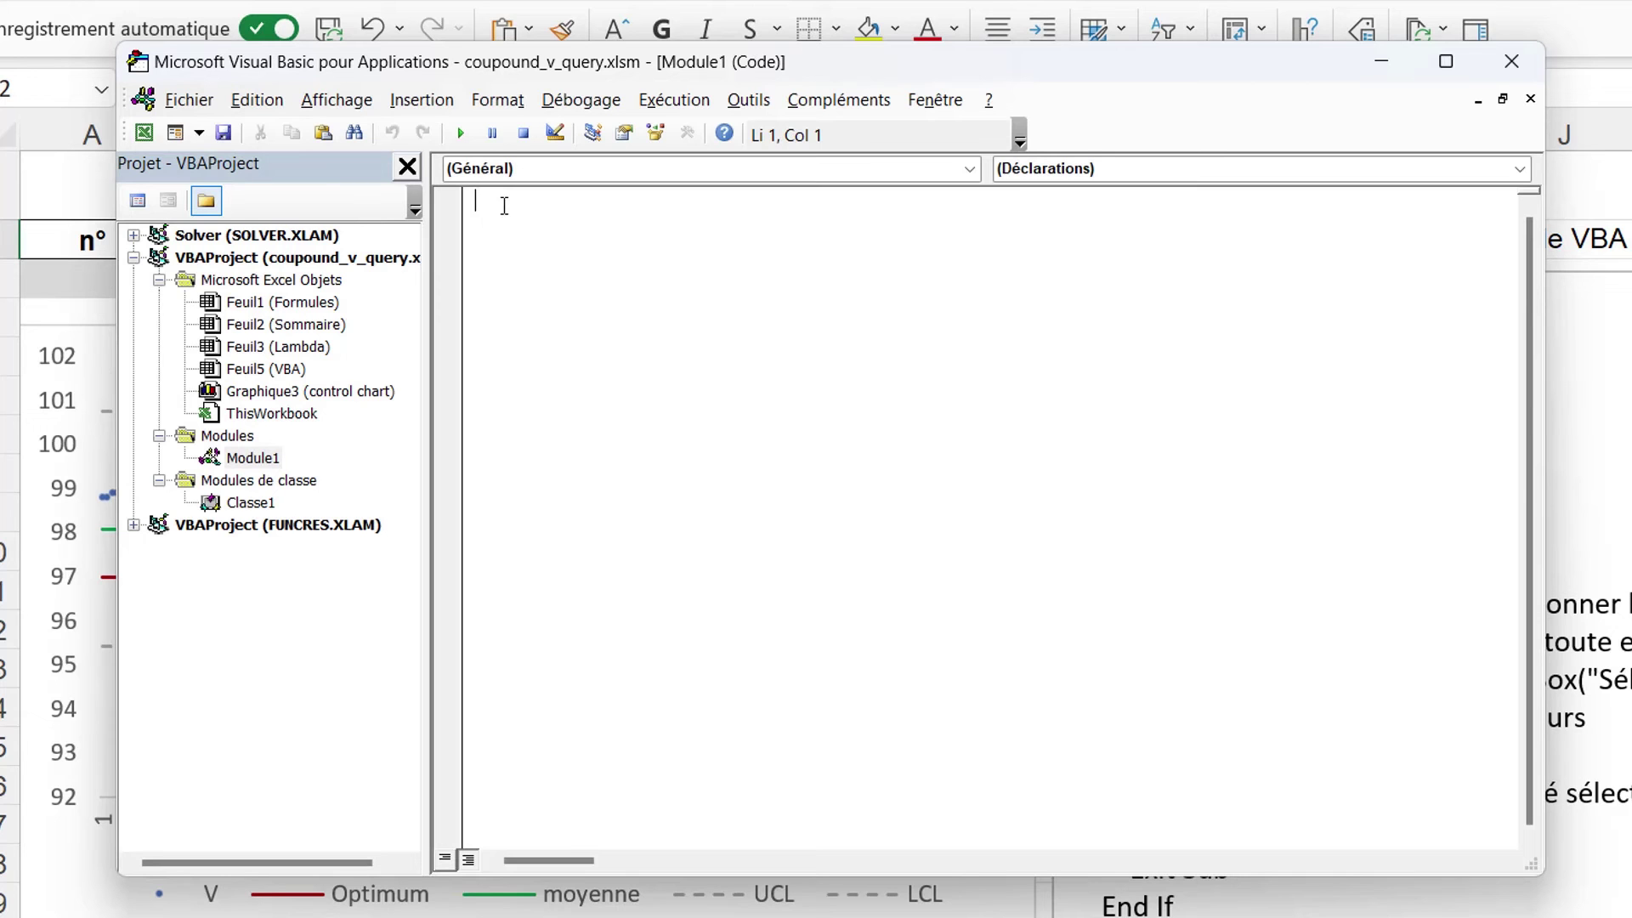
{"action": "key", "text": "ctrl+v"}
{"action": "left_click_drag", "start_coordinate": [1530, 647], "coordinate": [1537, 476]}
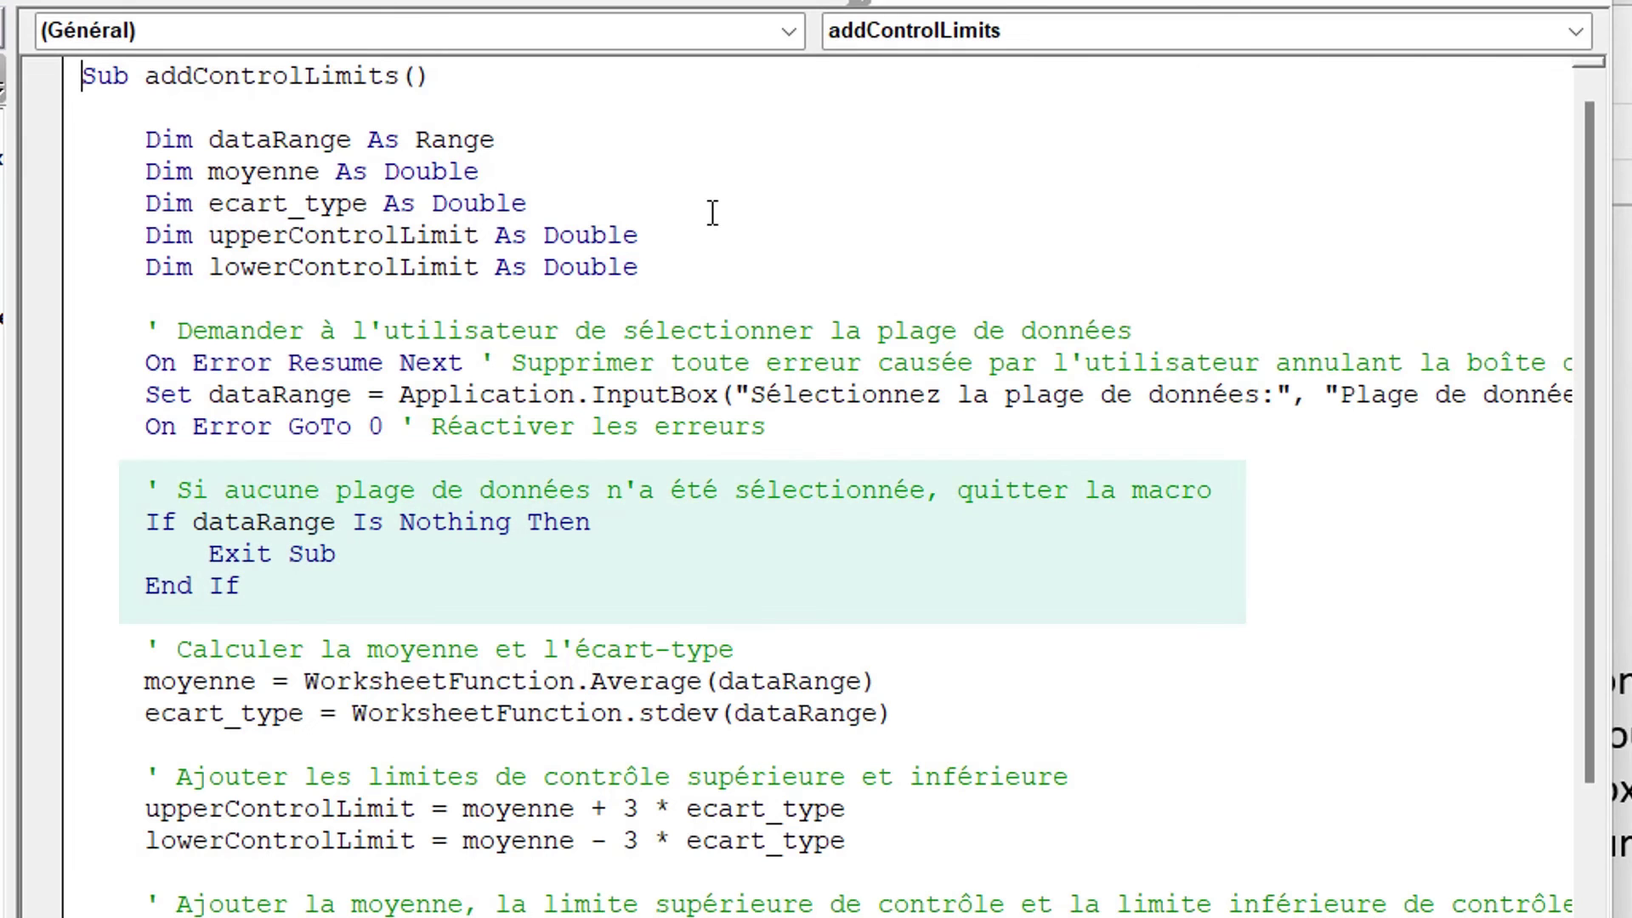
{"action": "scroll", "coordinate": [1580, 478], "scroll_direction": "down", "scroll_amount": 2}
{"action": "scroll", "coordinate": [1571, 541], "scroll_direction": "down", "scroll_amount": 3}
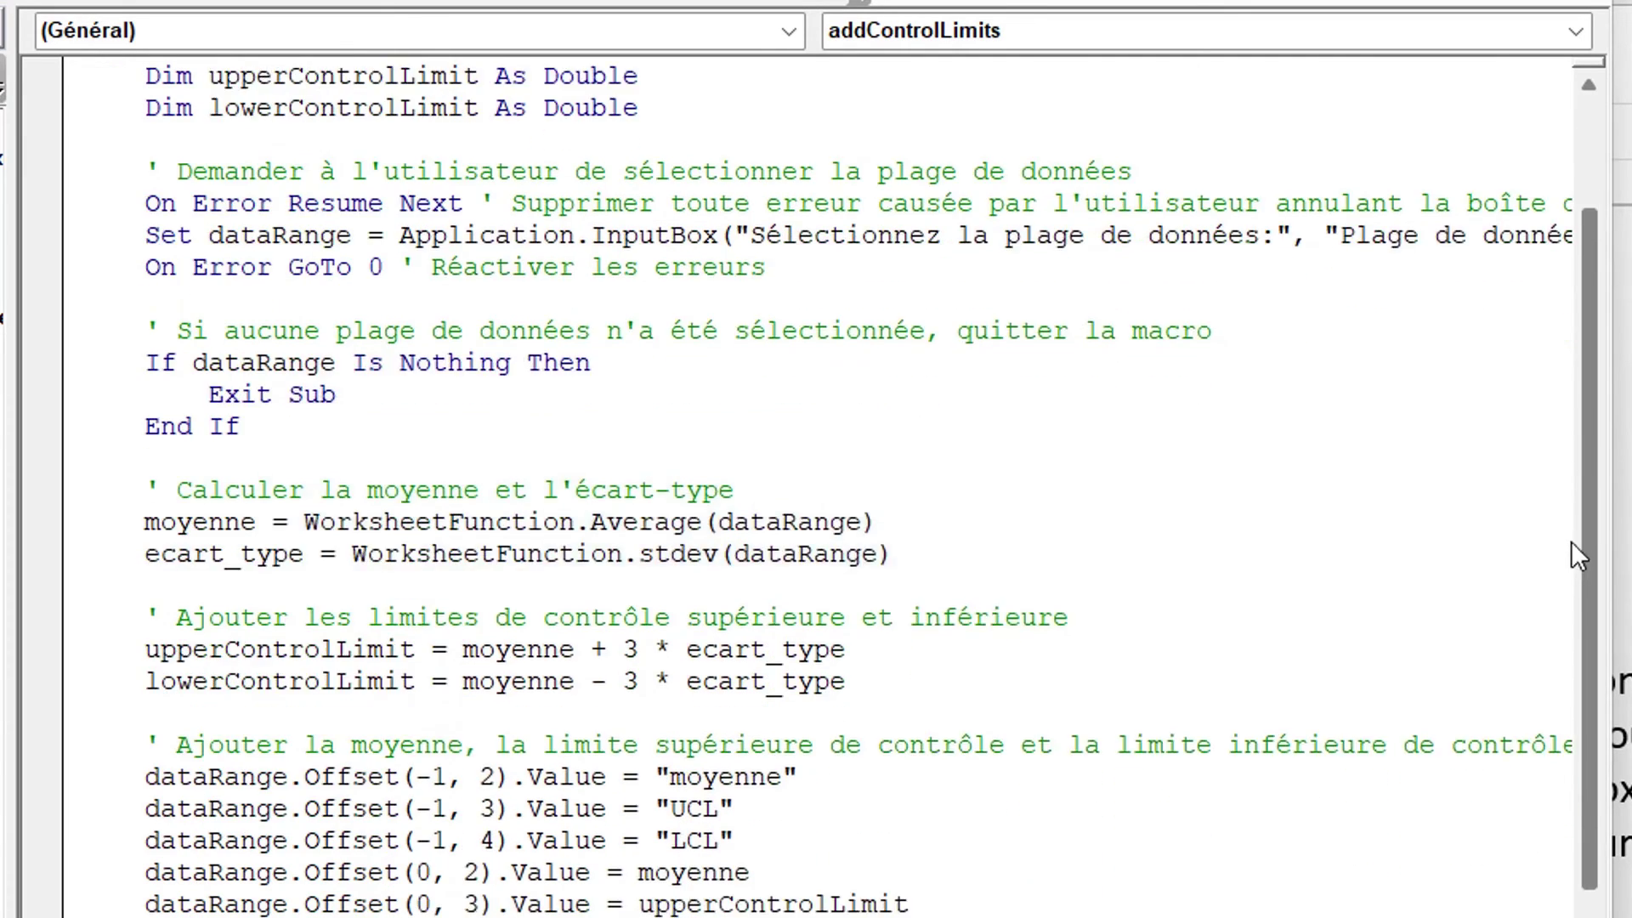
{"action": "scroll", "coordinate": [1568, 595], "scroll_direction": "down", "scroll_amount": 2}
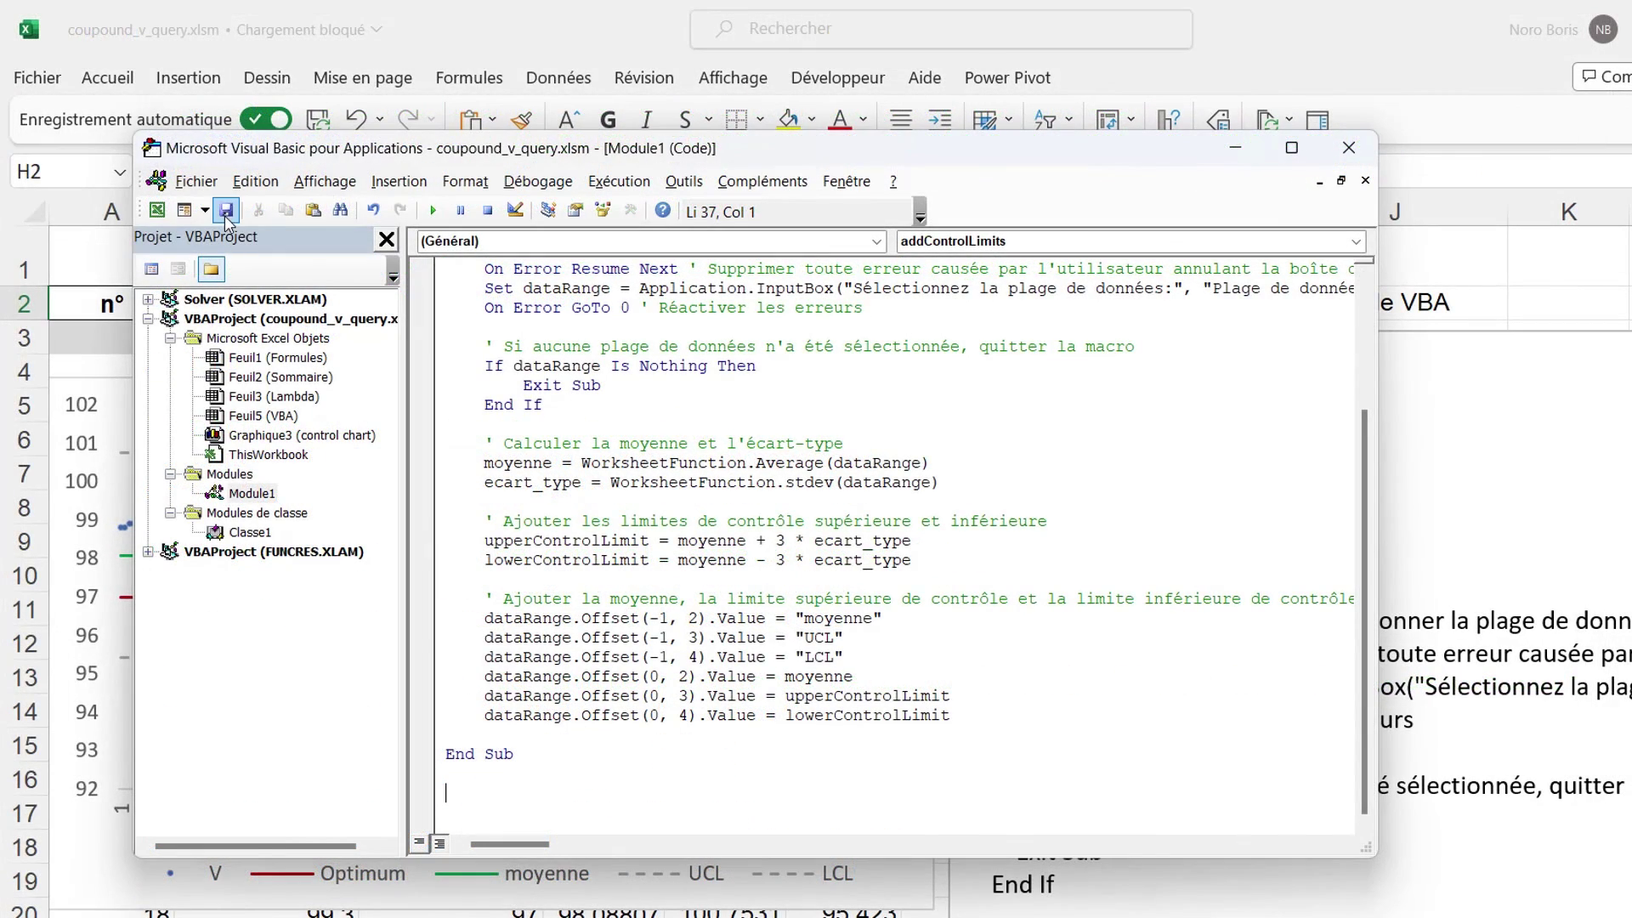
Close the VBA editor and assign the addControlLimits macro to the bouton shape.
{"action": "left_click", "coordinate": [1349, 147]}
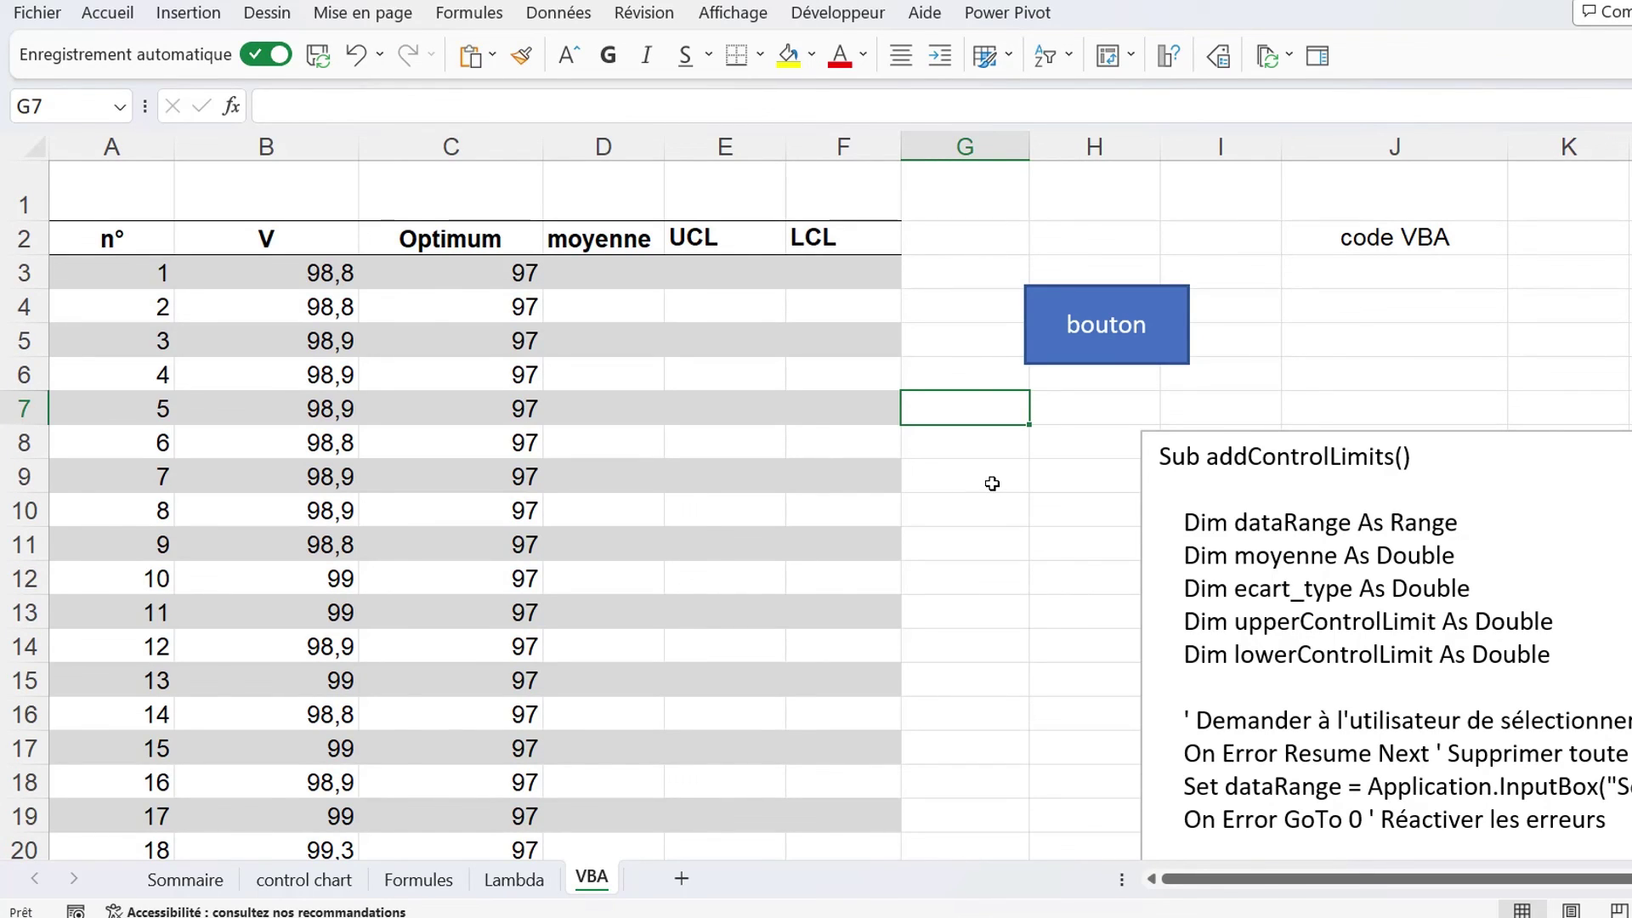
{"action": "right_click", "coordinate": [1052, 356]}
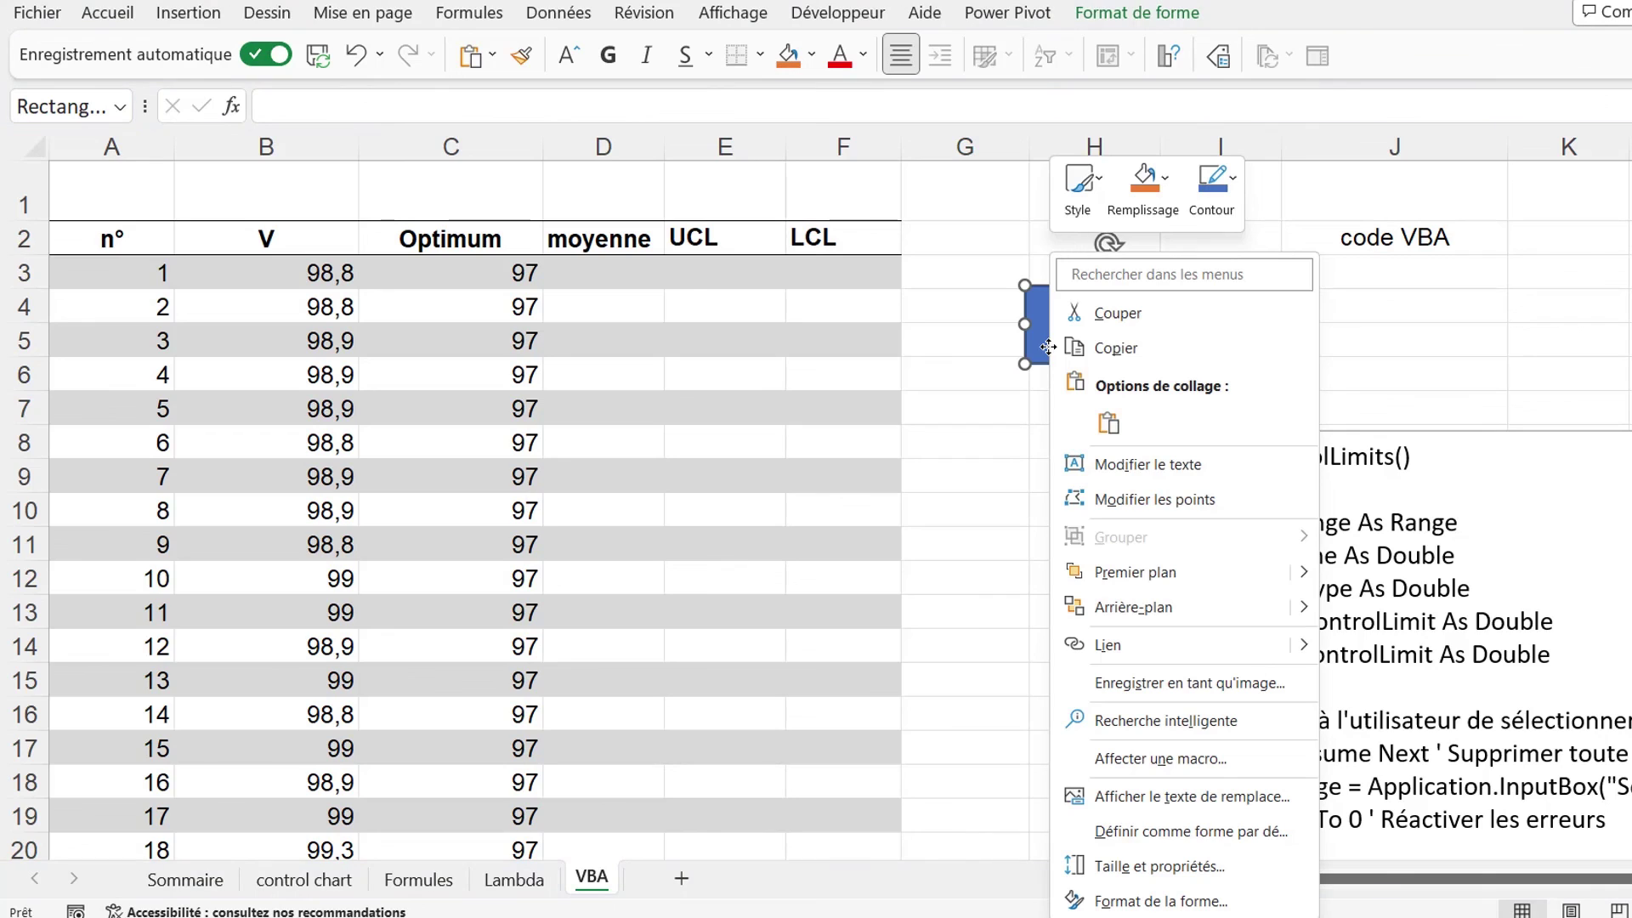
{"action": "left_click", "coordinate": [1129, 762]}
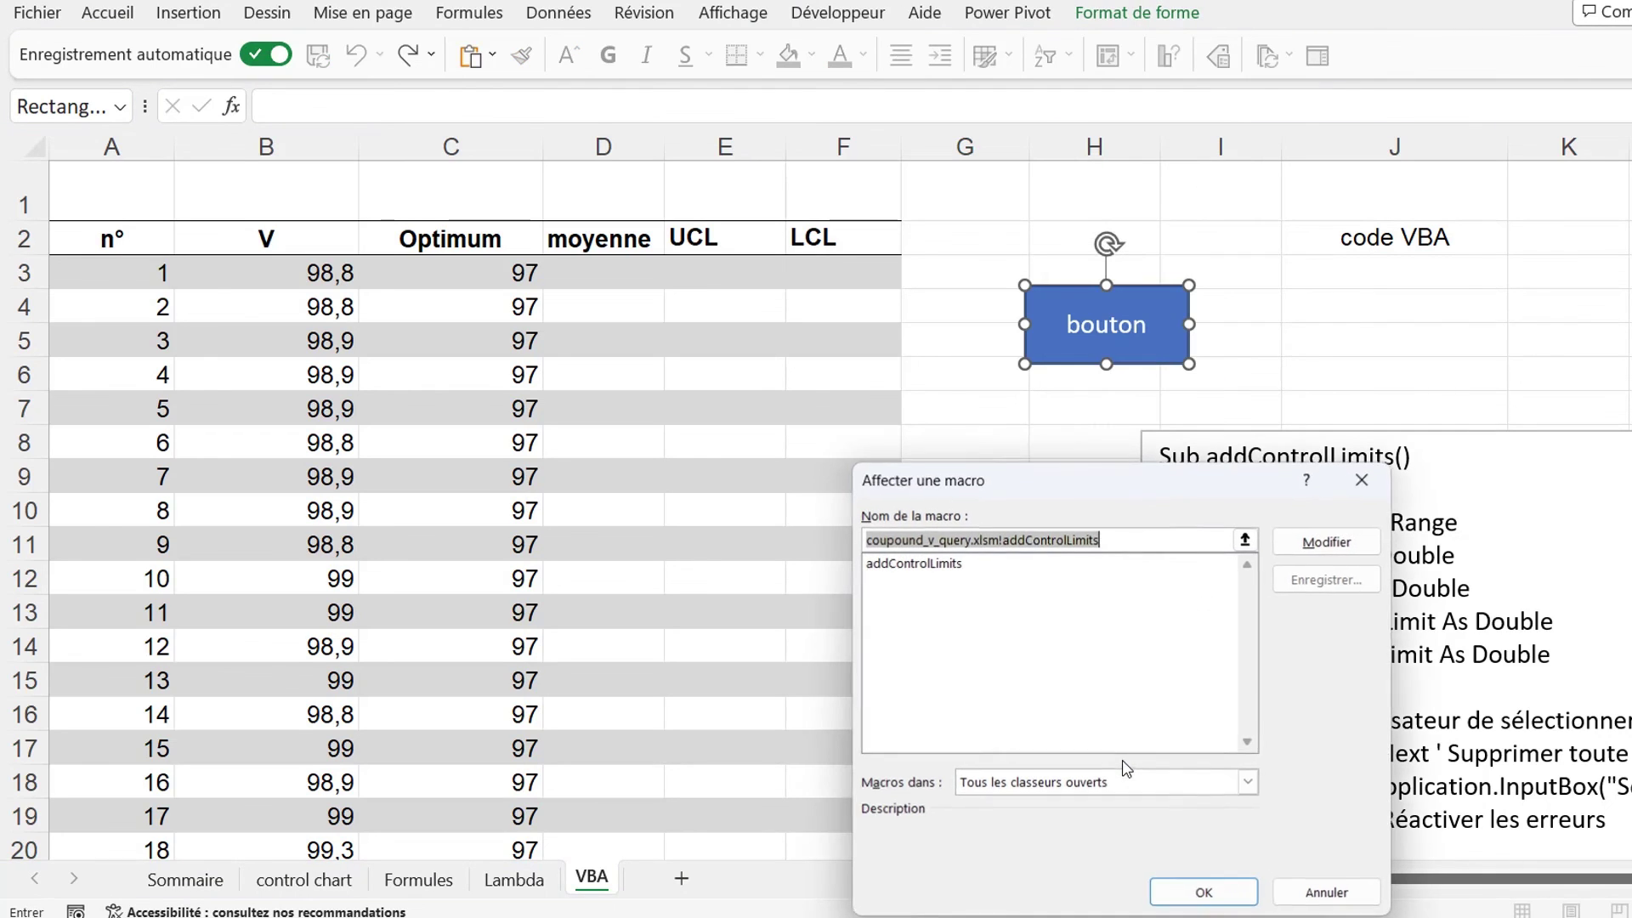
{"action": "left_click", "coordinate": [927, 566]}
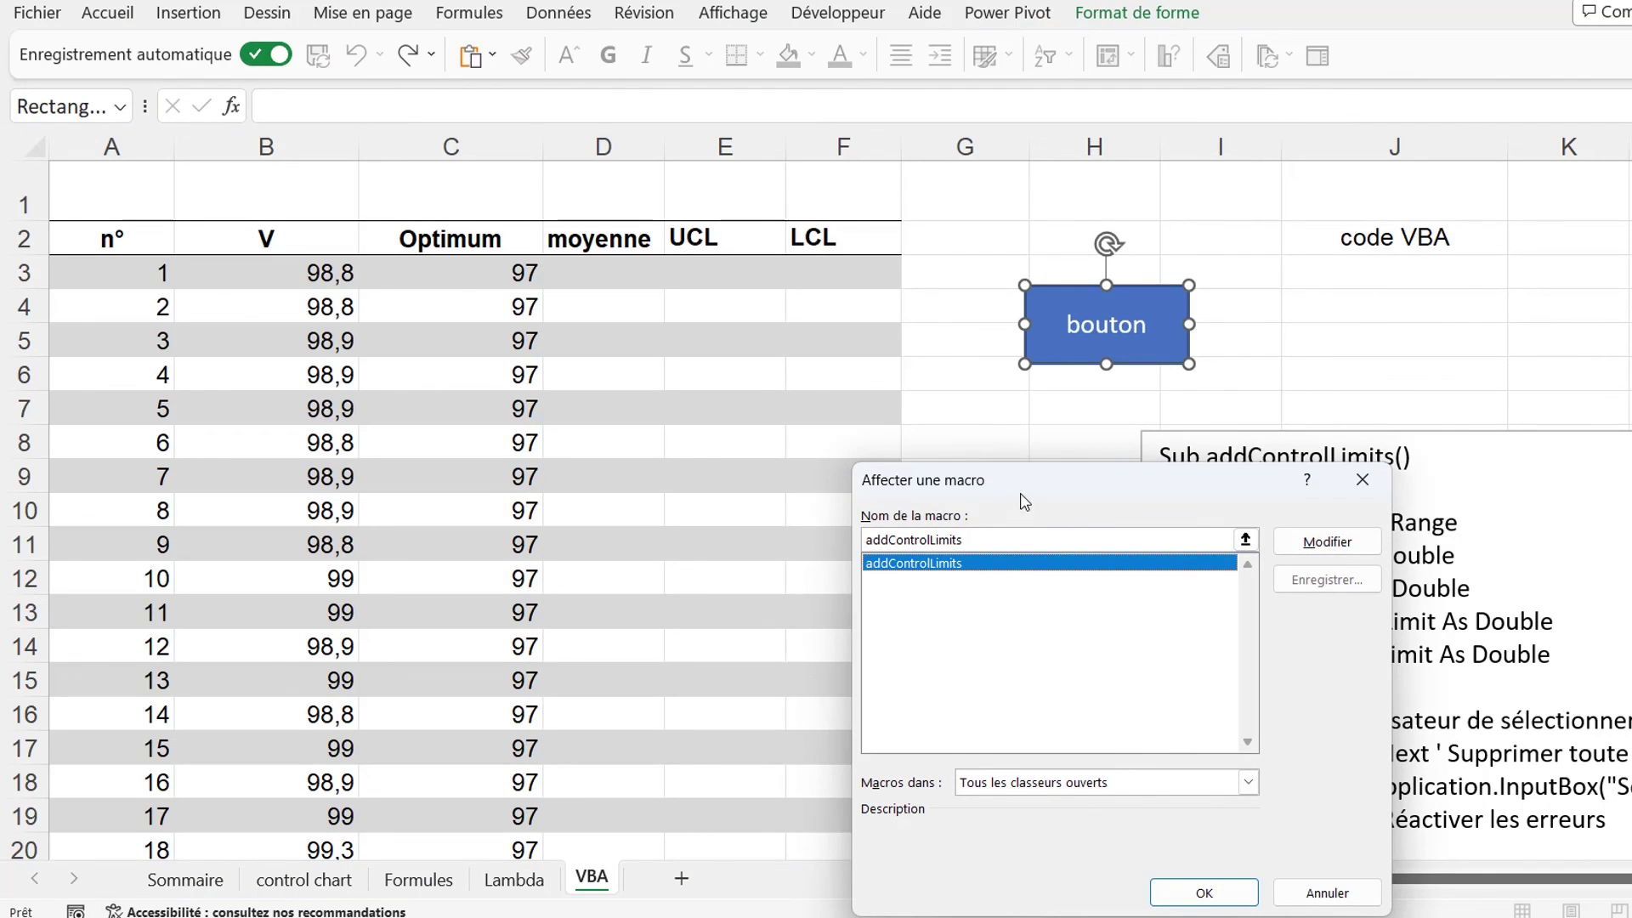
{"action": "left_click_drag", "start_coordinate": [1024, 502], "coordinate": [990, 380]}
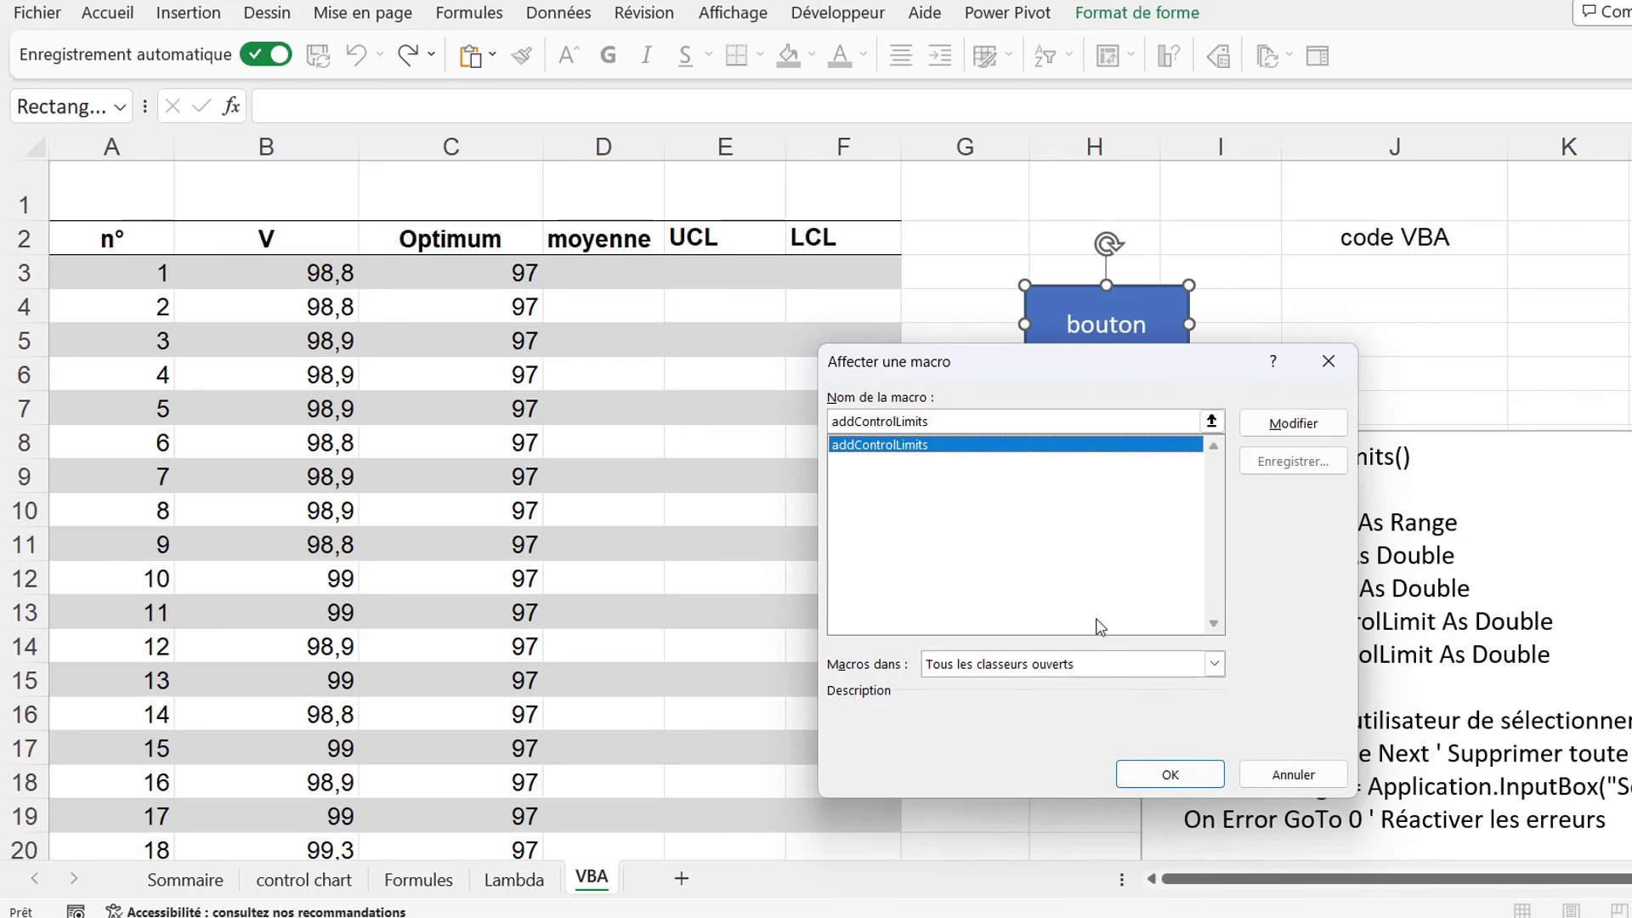
{"action": "left_click", "coordinate": [1157, 778]}
Run bouton with data range B3:B178, producing moyenne 98,08807, UCL 100,7531 and LCL 95,423.
{"action": "left_click", "coordinate": [1057, 536]}
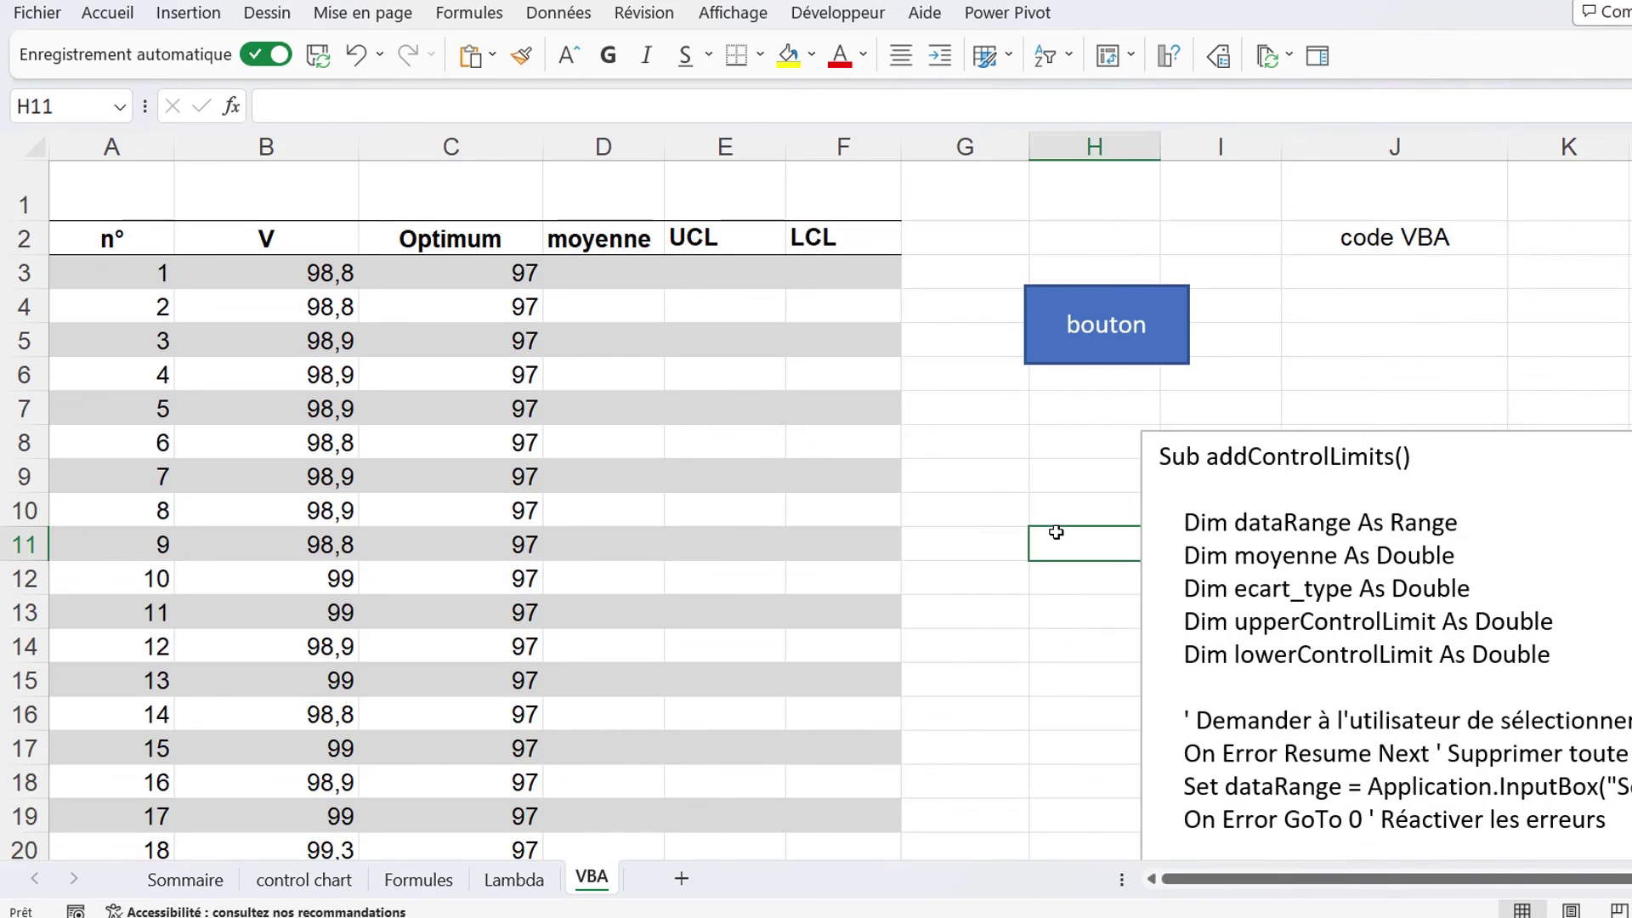
{"action": "left_click", "coordinate": [1065, 334]}
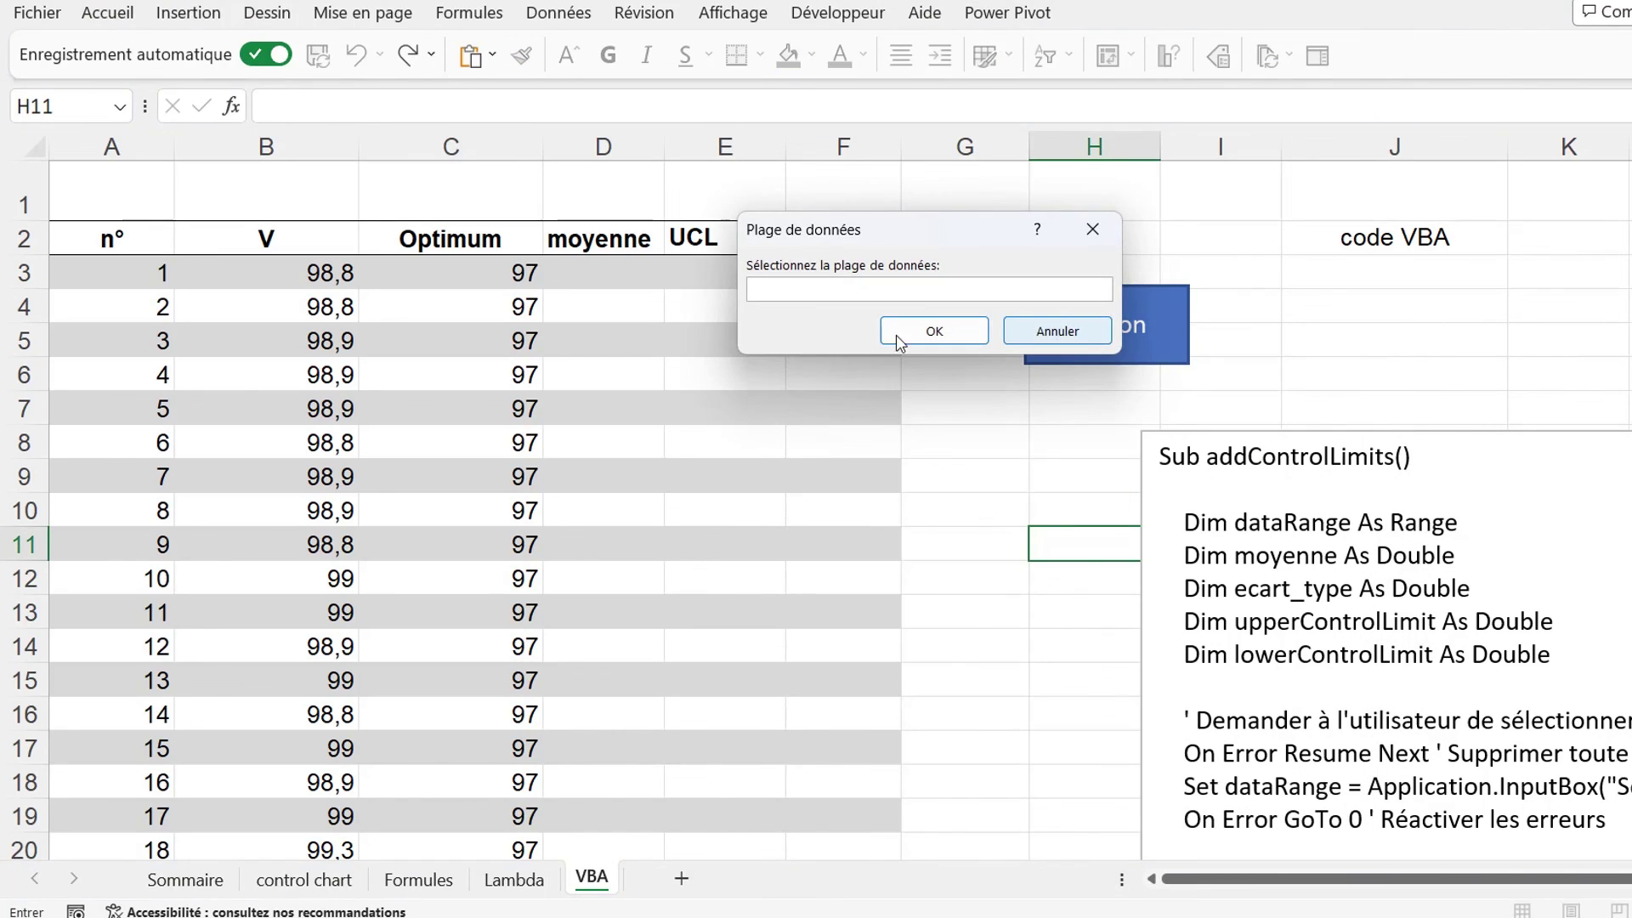
{"action": "left_click", "coordinate": [223, 221]}
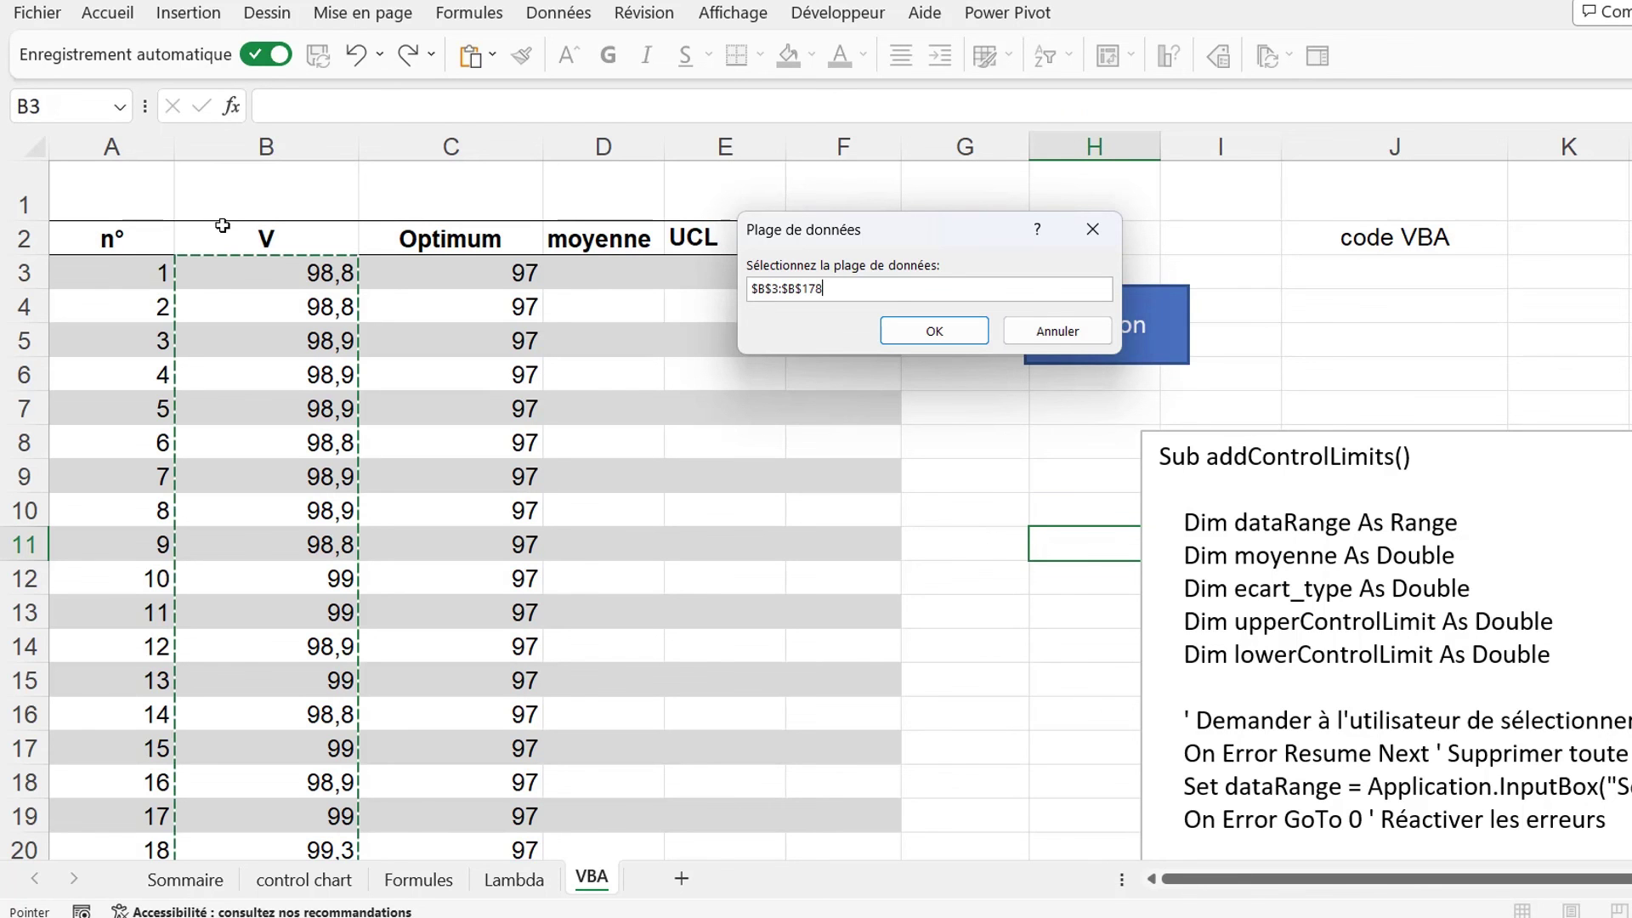
{"action": "left_click", "coordinate": [958, 339]}
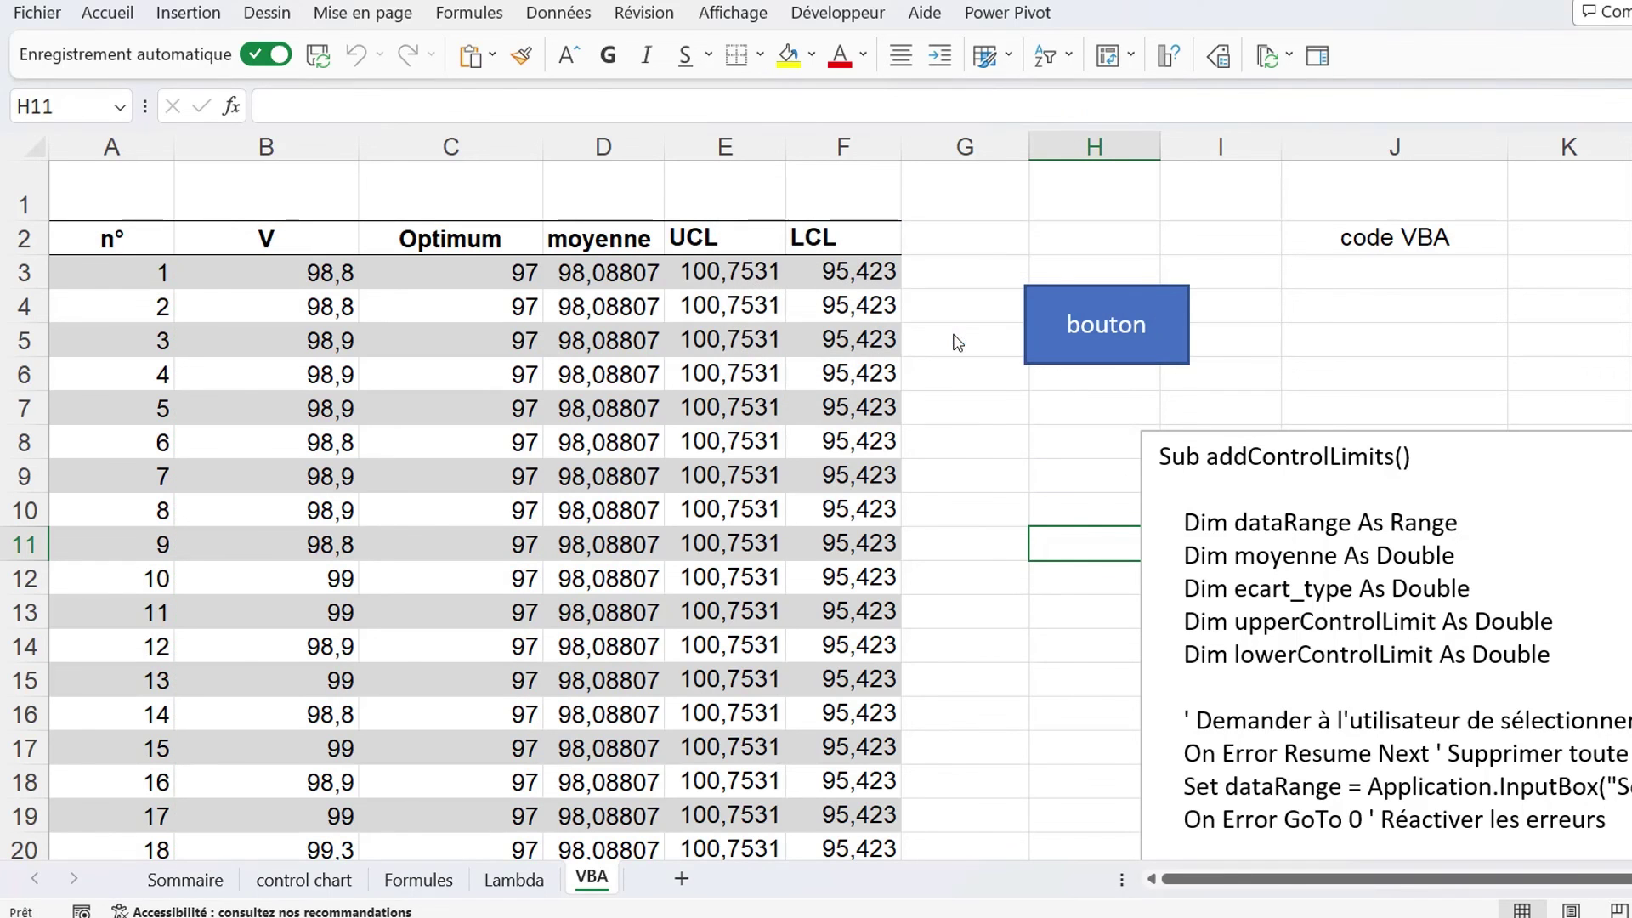